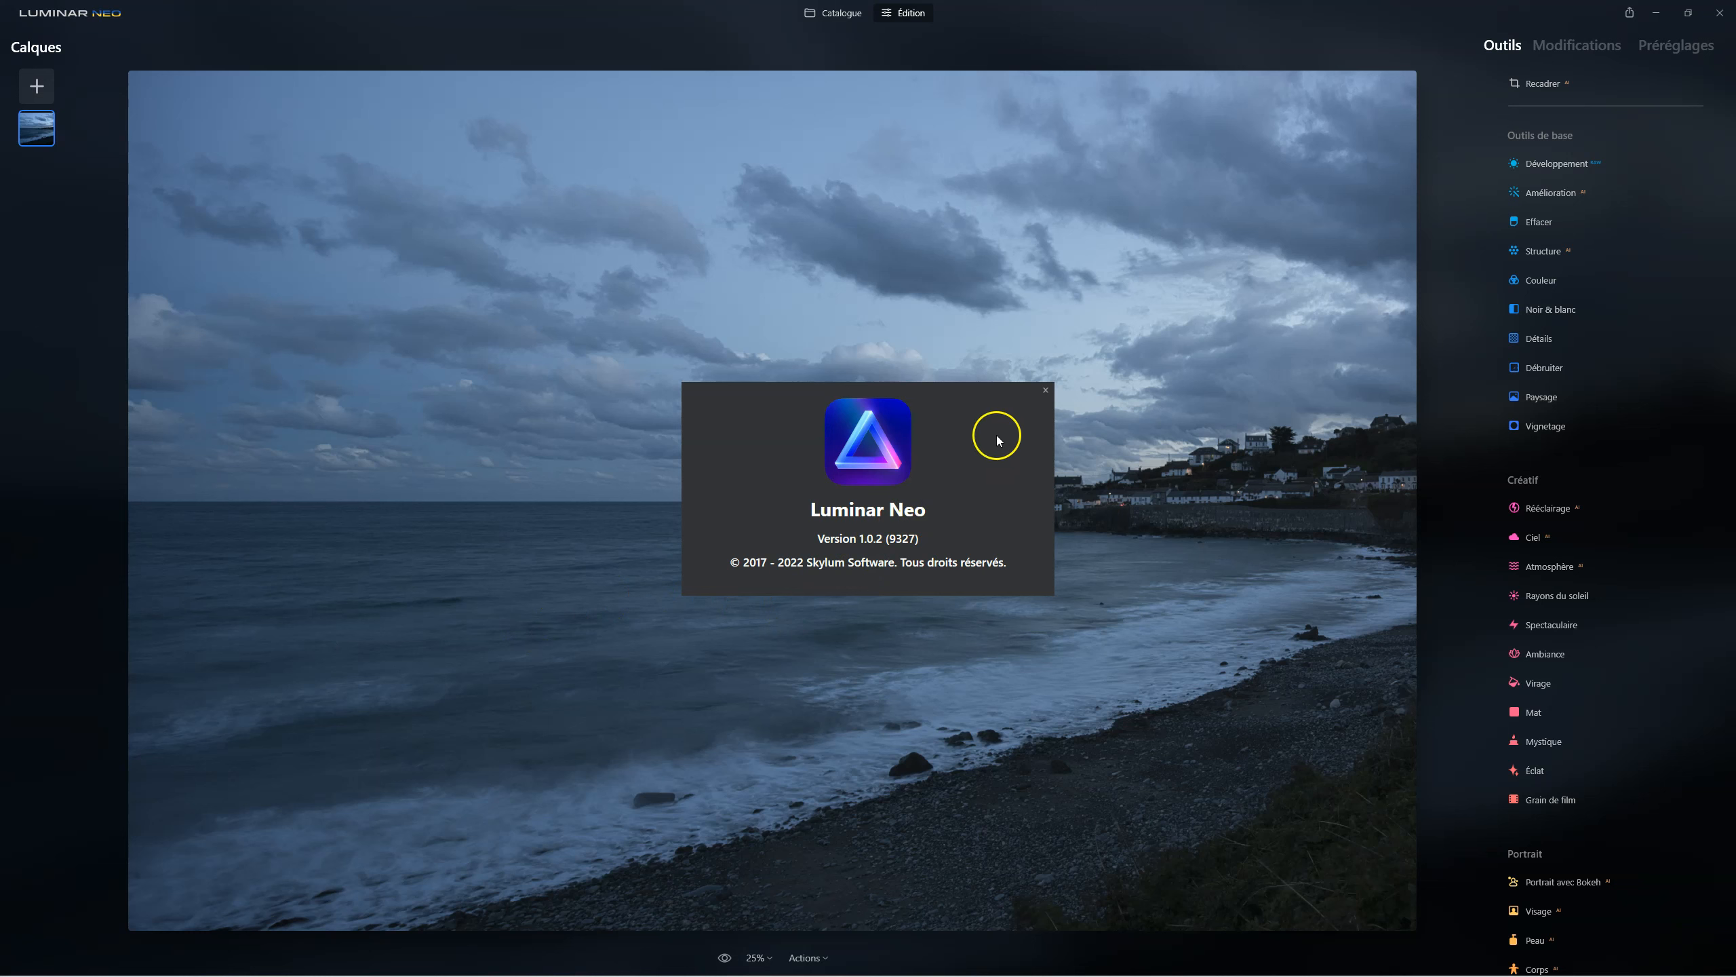
# - Dismiss the version information and, in the Développement tool, set Ombres to 50 and Hautes lum. to -32
pyautogui.click(1045, 390)
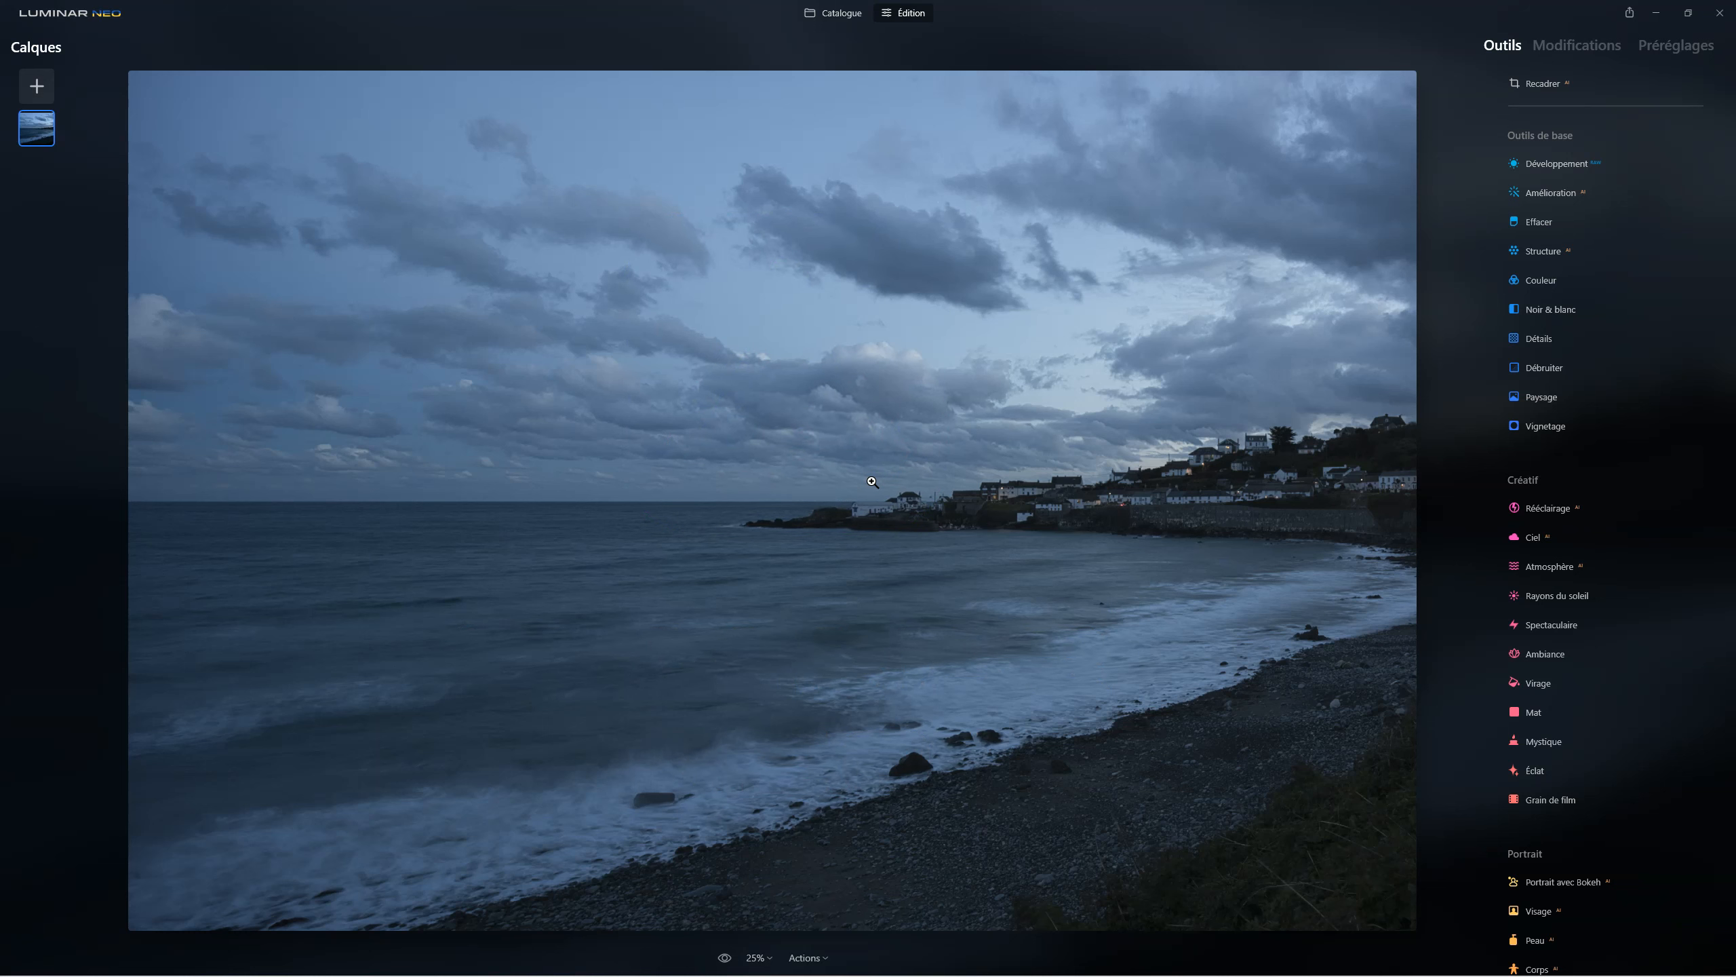
pyautogui.click(1556, 163)
pyautogui.click(1628, 341)
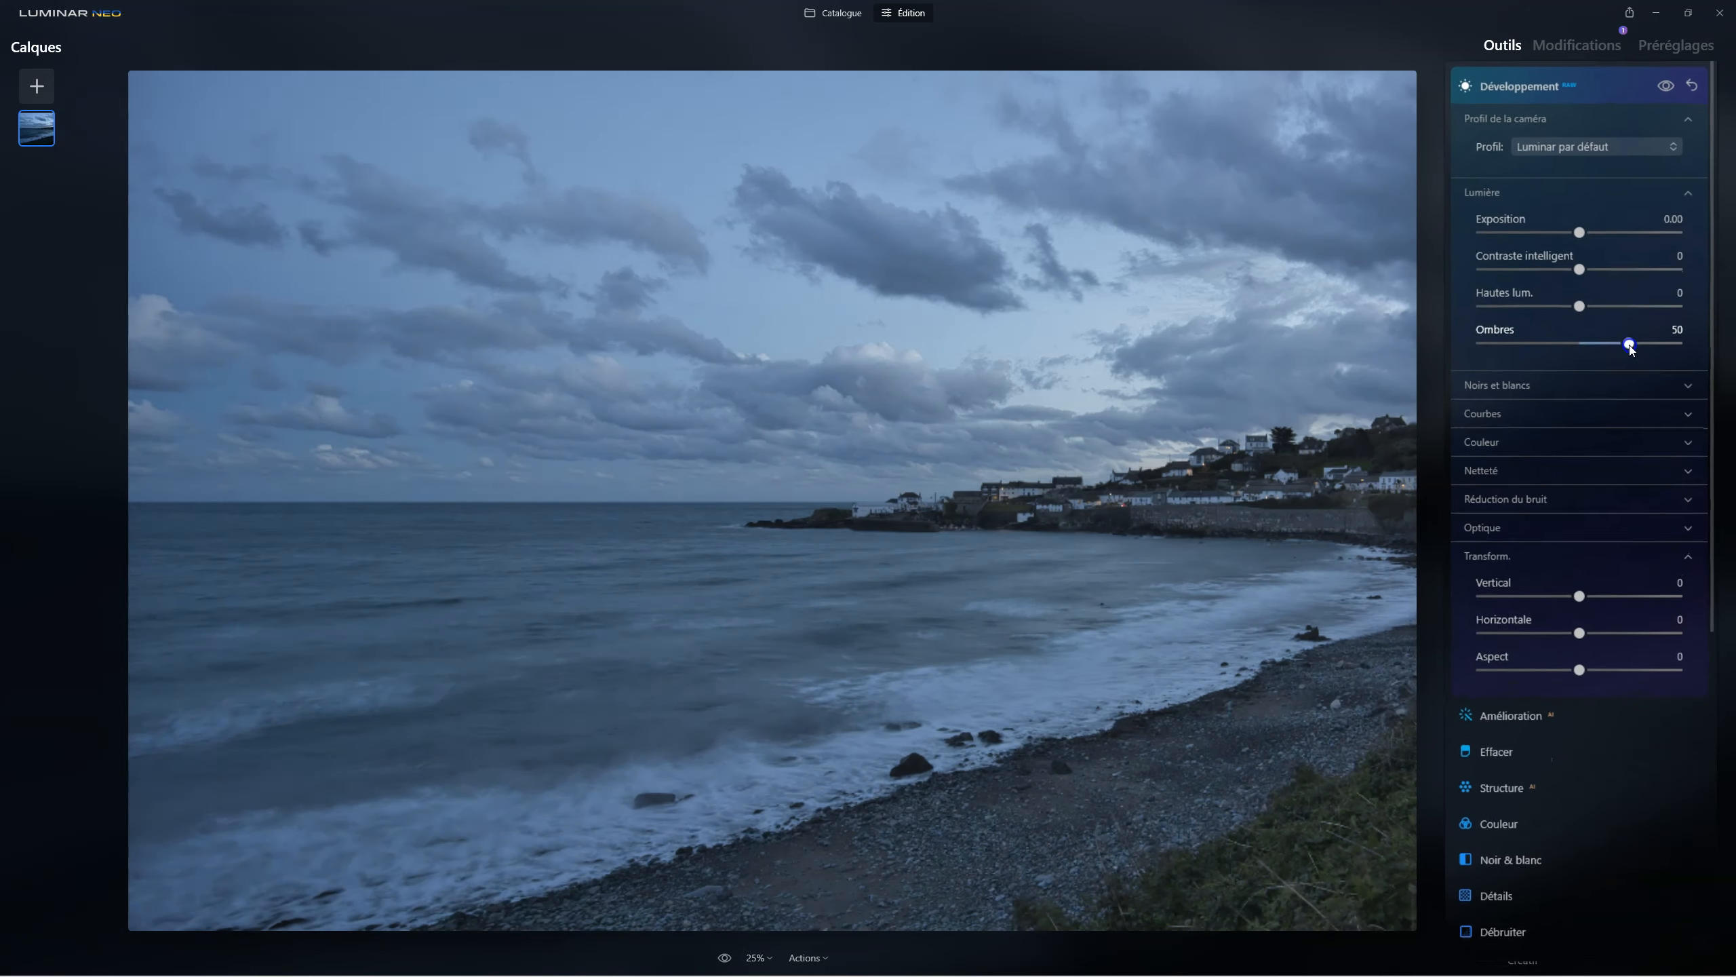
pyautogui.click(1577, 305)
pyautogui.moveTo(1577, 304); pyautogui.dragTo(1546, 303)
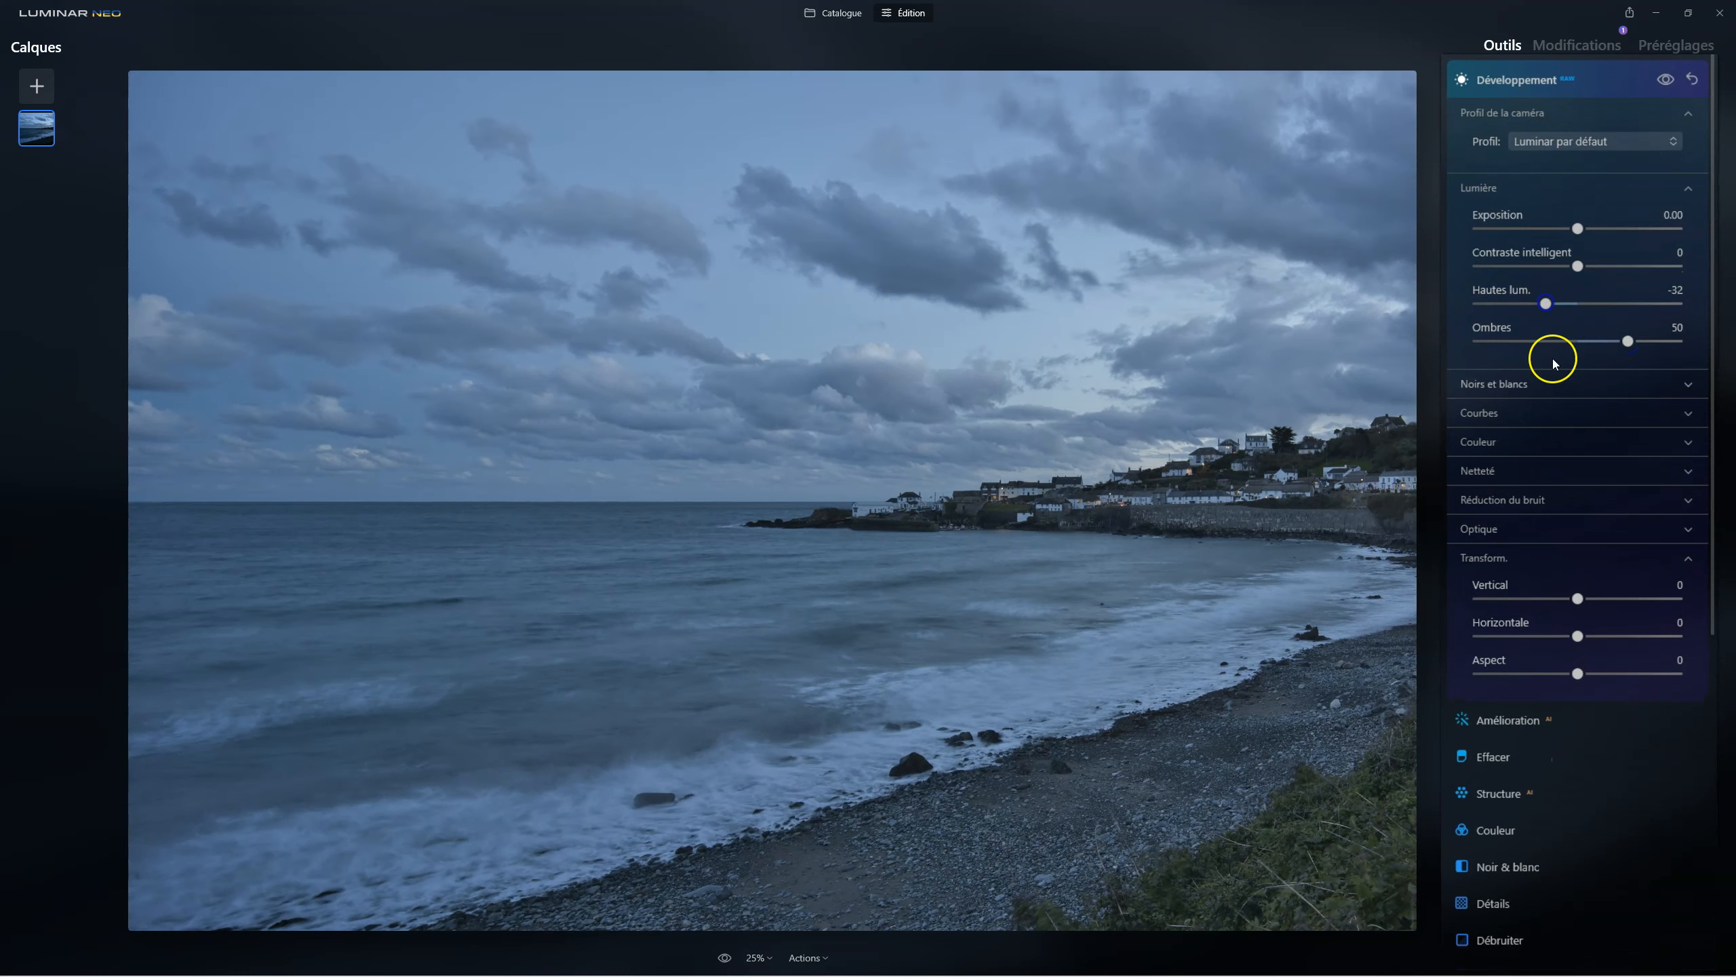
# - Set Noirs to -32 and Blancs to 43 under Noirs et blancs
pyautogui.click(1525, 392)
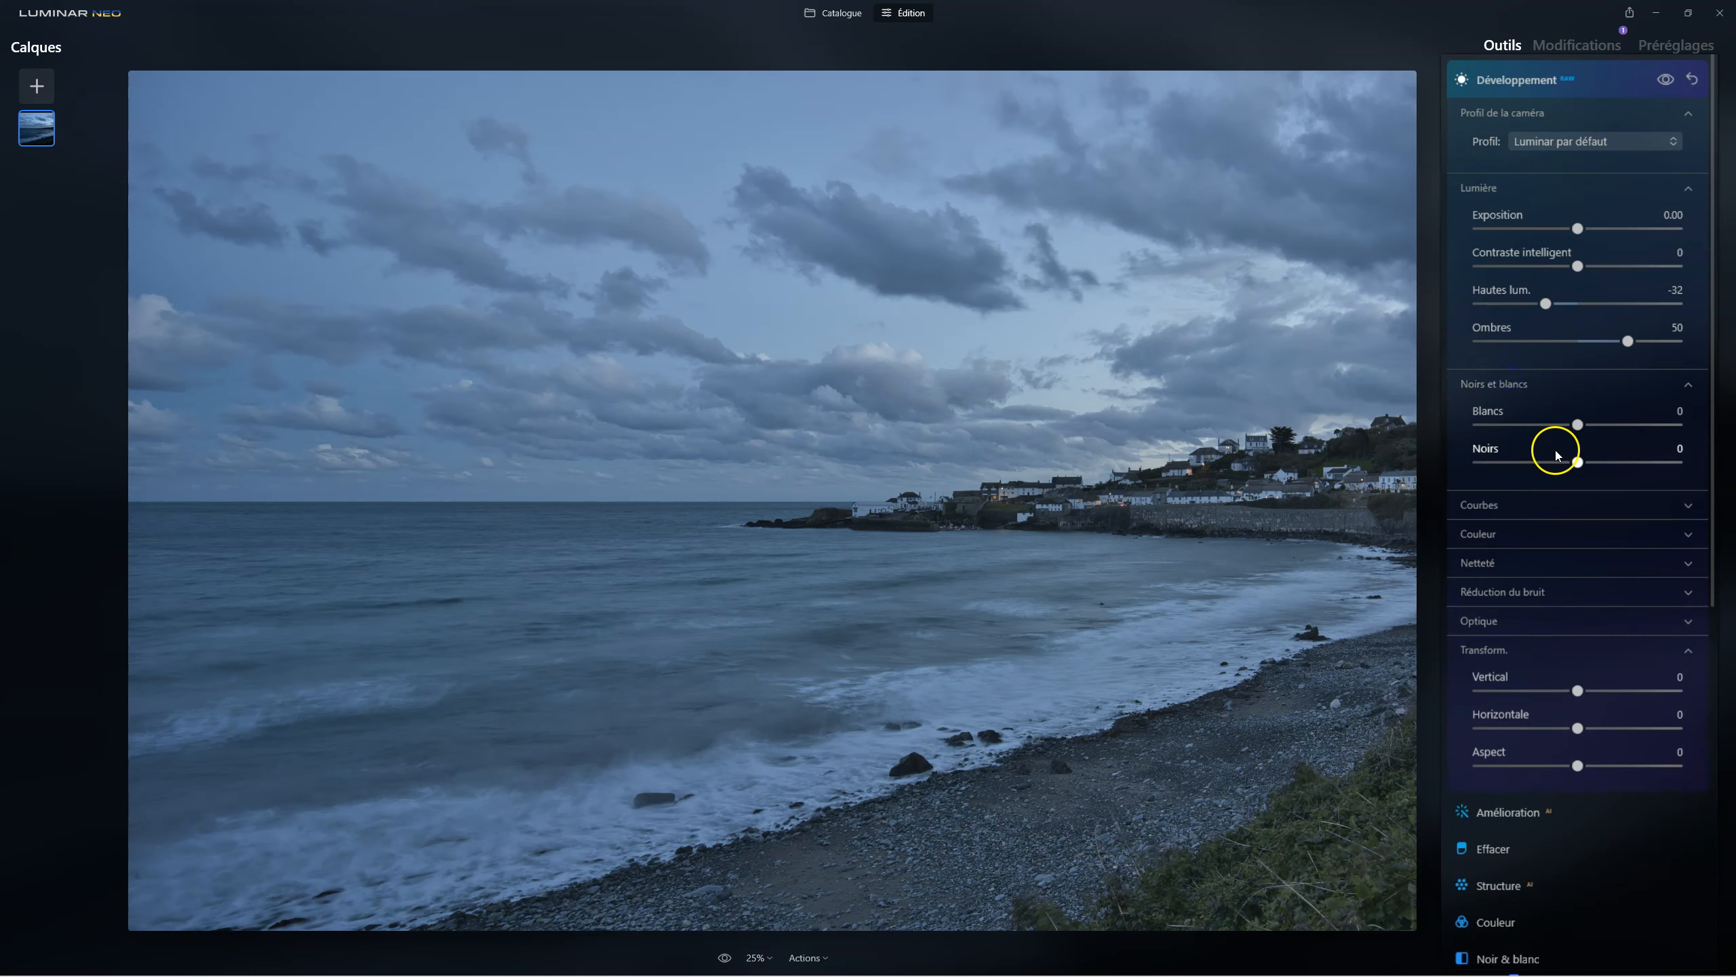
pyautogui.moveTo(1577, 462); pyautogui.dragTo(1594, 425)
pyautogui.click(1629, 426)
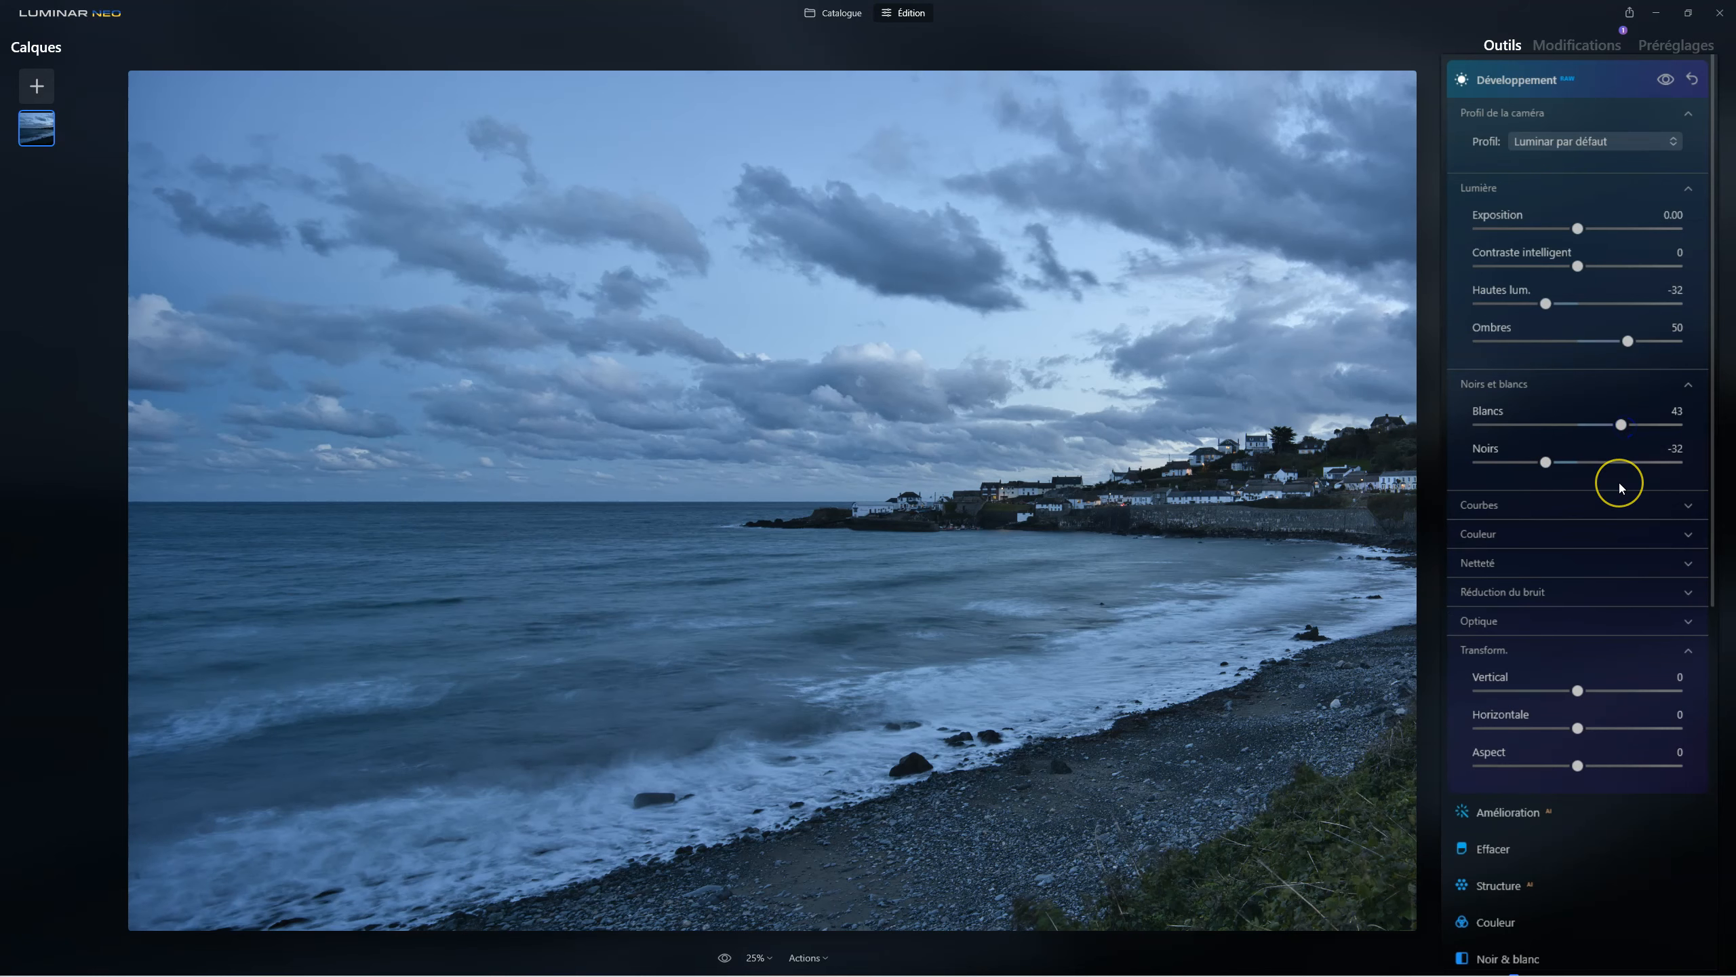
# - Set the white balance to the Nuageux preset and warm the Température to 8527
pyautogui.click(1490, 540)
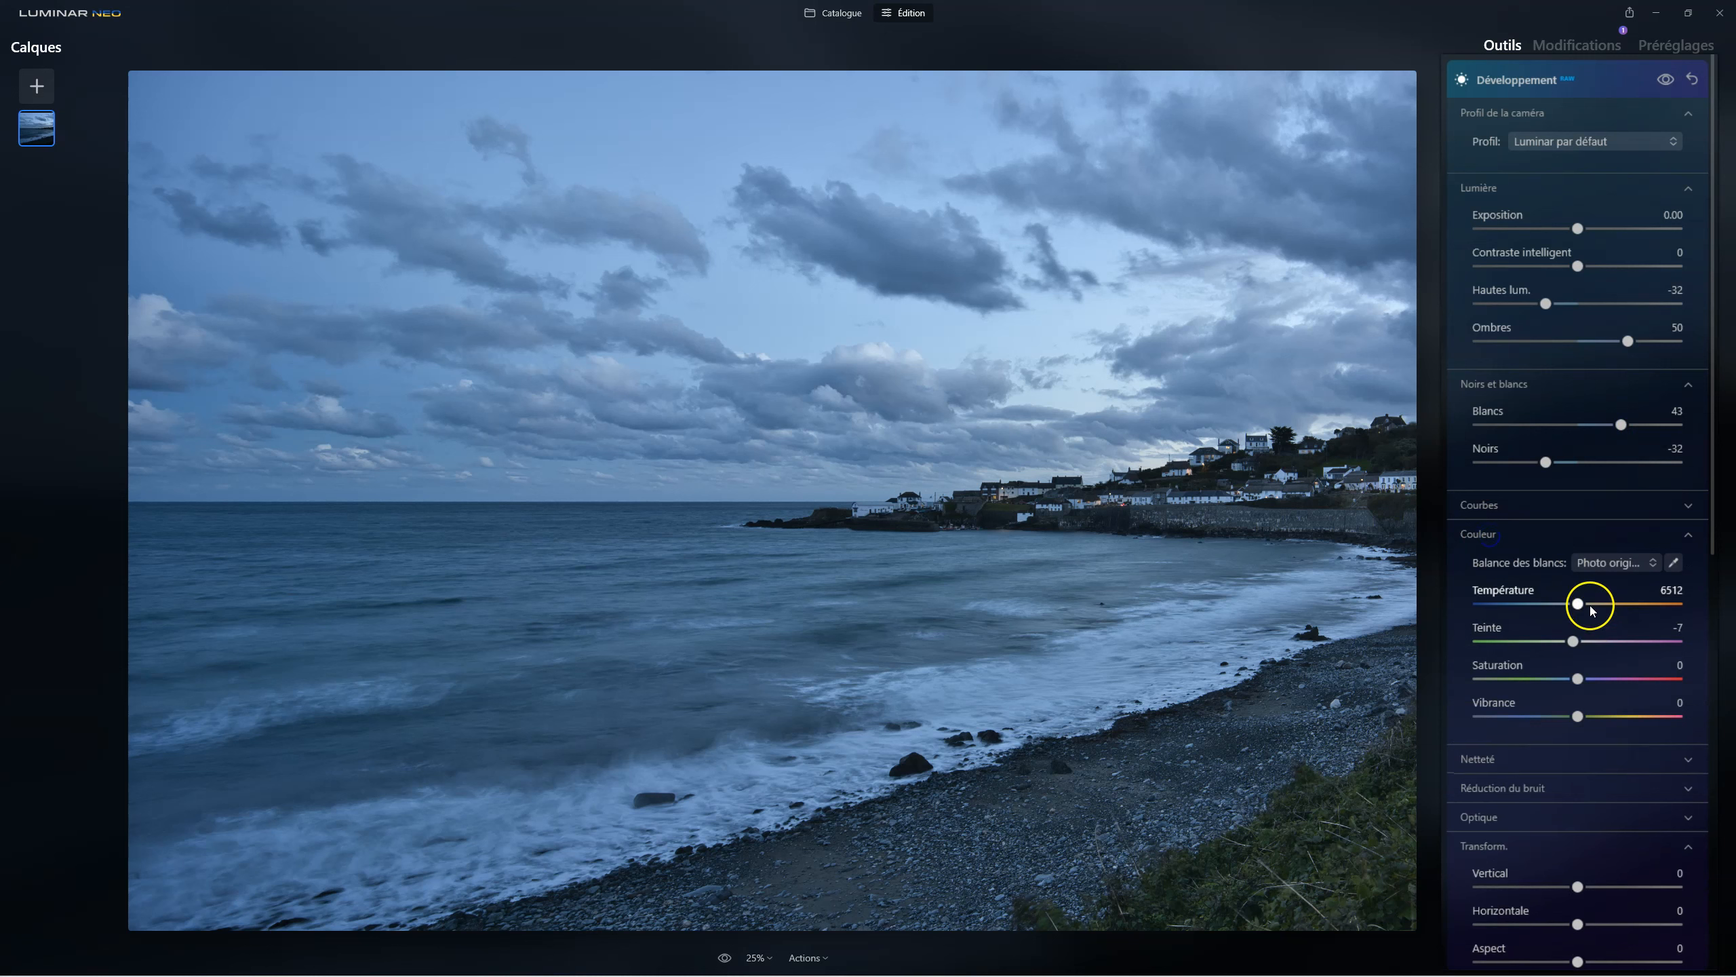
pyautogui.click(1644, 565)
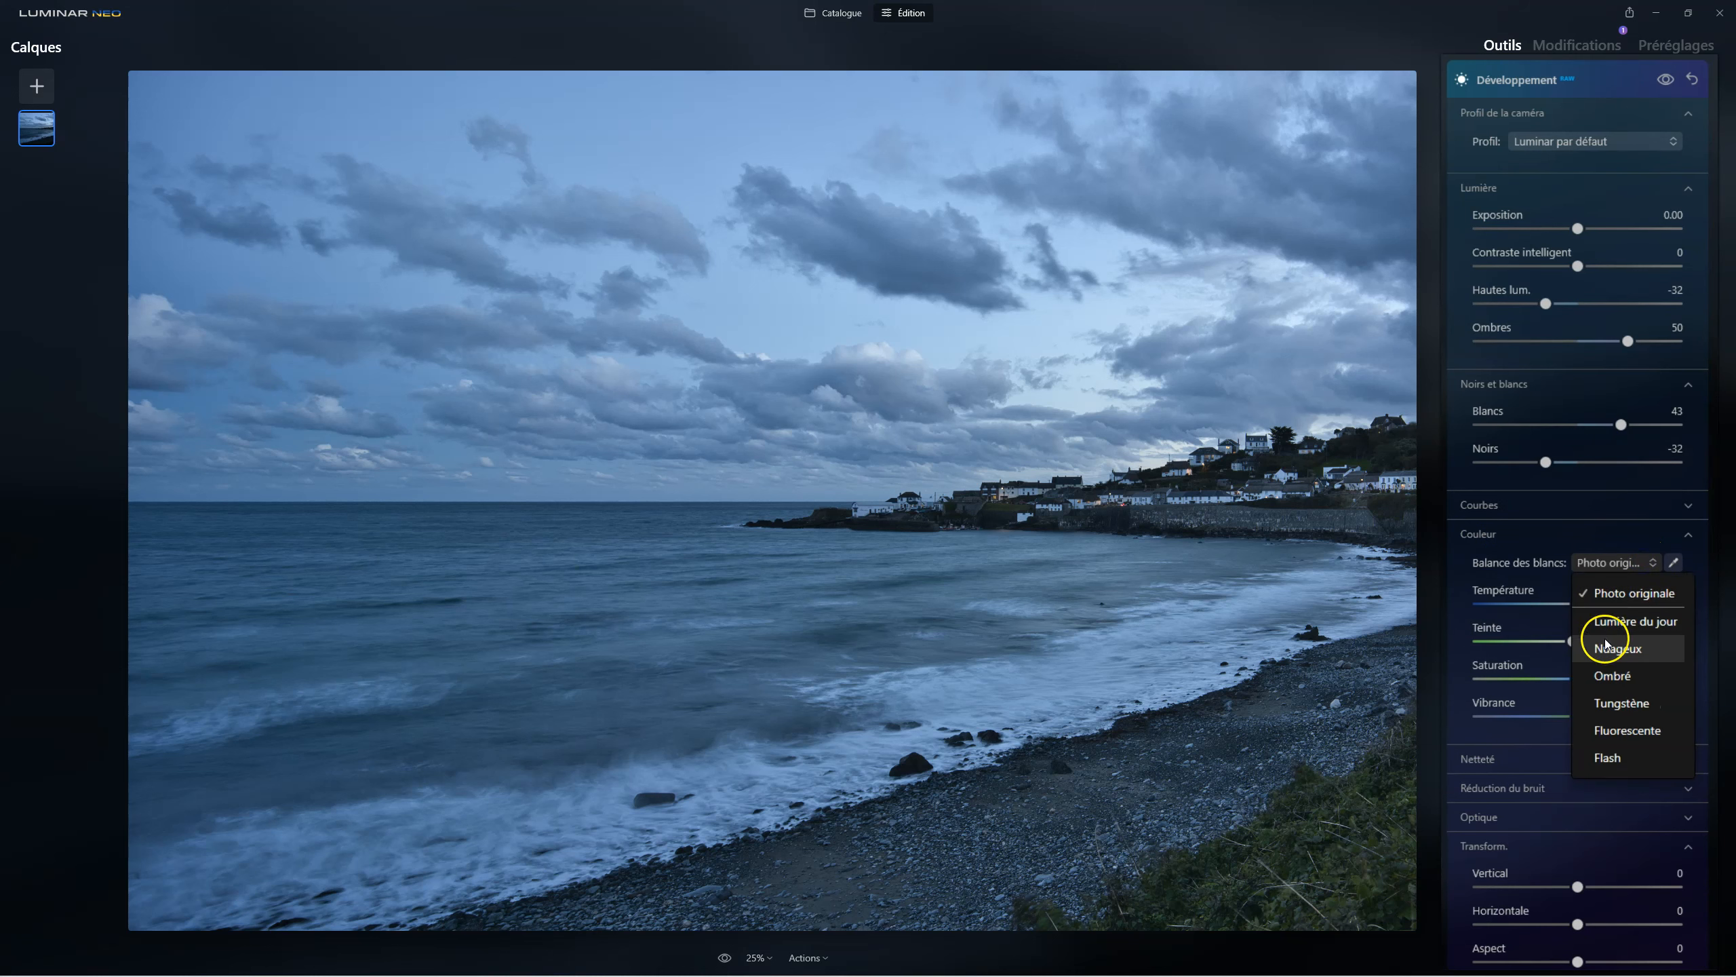
pyautogui.click(1607, 643)
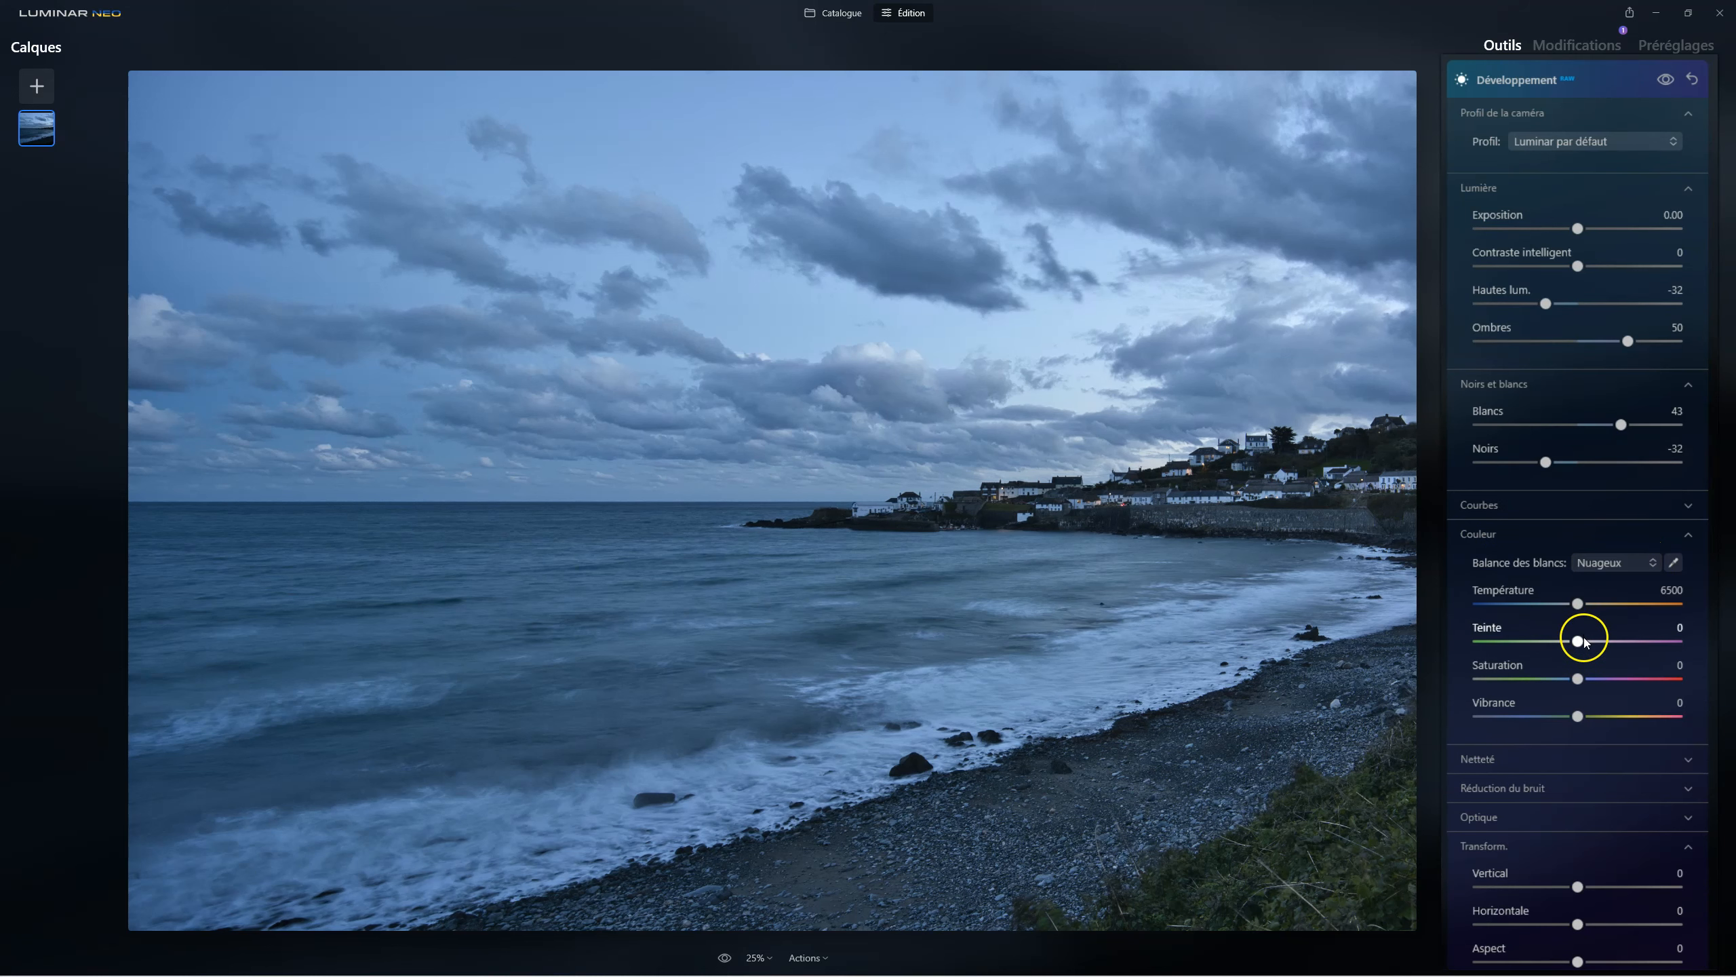
pyautogui.moveTo(1579, 603); pyautogui.dragTo(1593, 603)
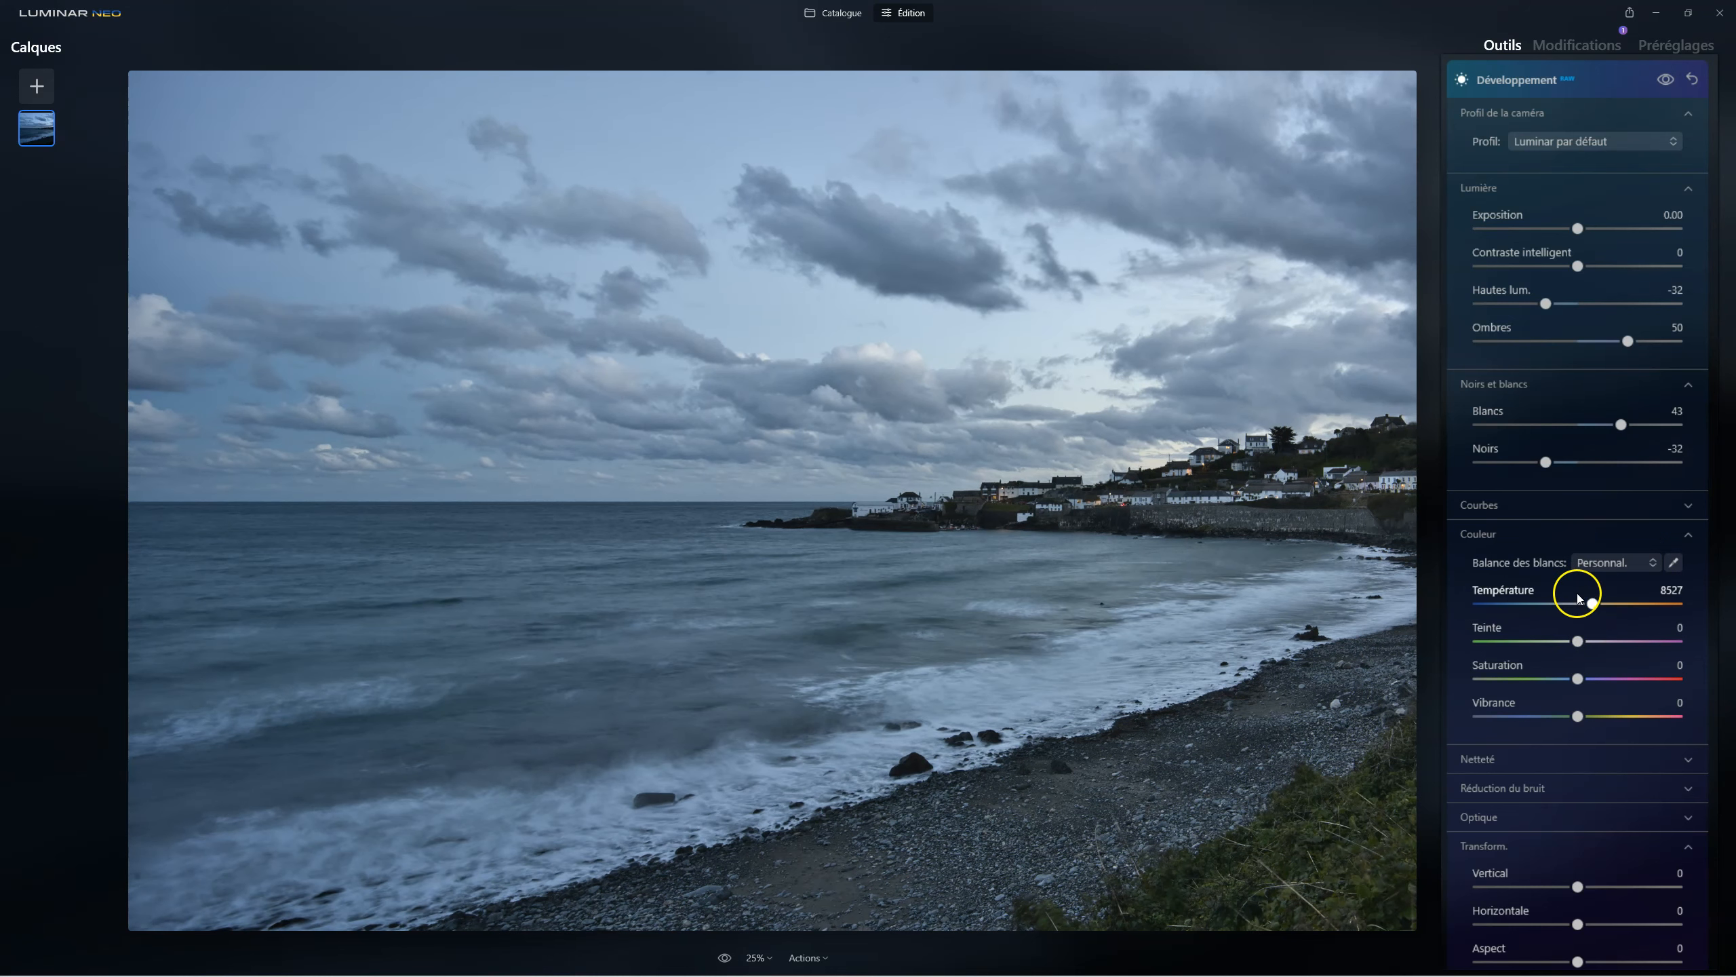
# - Set Saturation to 17 and Vibrance to 13, and warm the Température to 9871
pyautogui.moveTo(1577, 678); pyautogui.dragTo(1592, 717)
pyautogui.click(1587, 715)
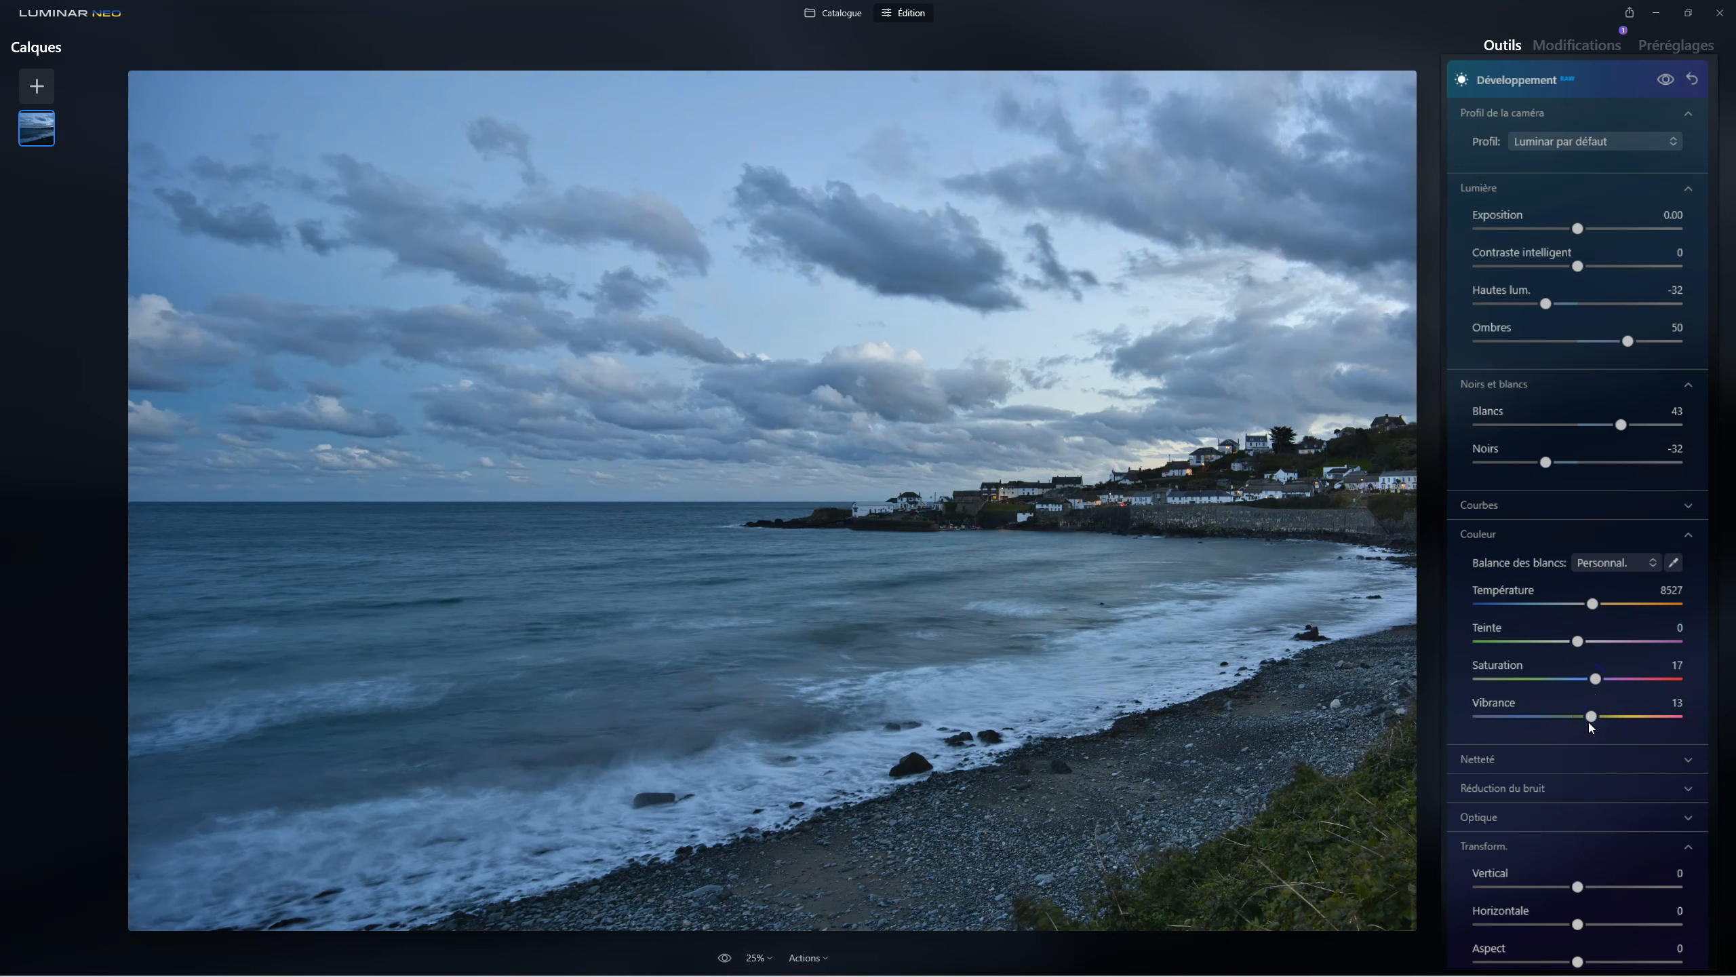
pyautogui.moveTo(1592, 603); pyautogui.dragTo(1600, 605)
pyautogui.moveTo(1576, 649); pyautogui.dragTo(1578, 648)
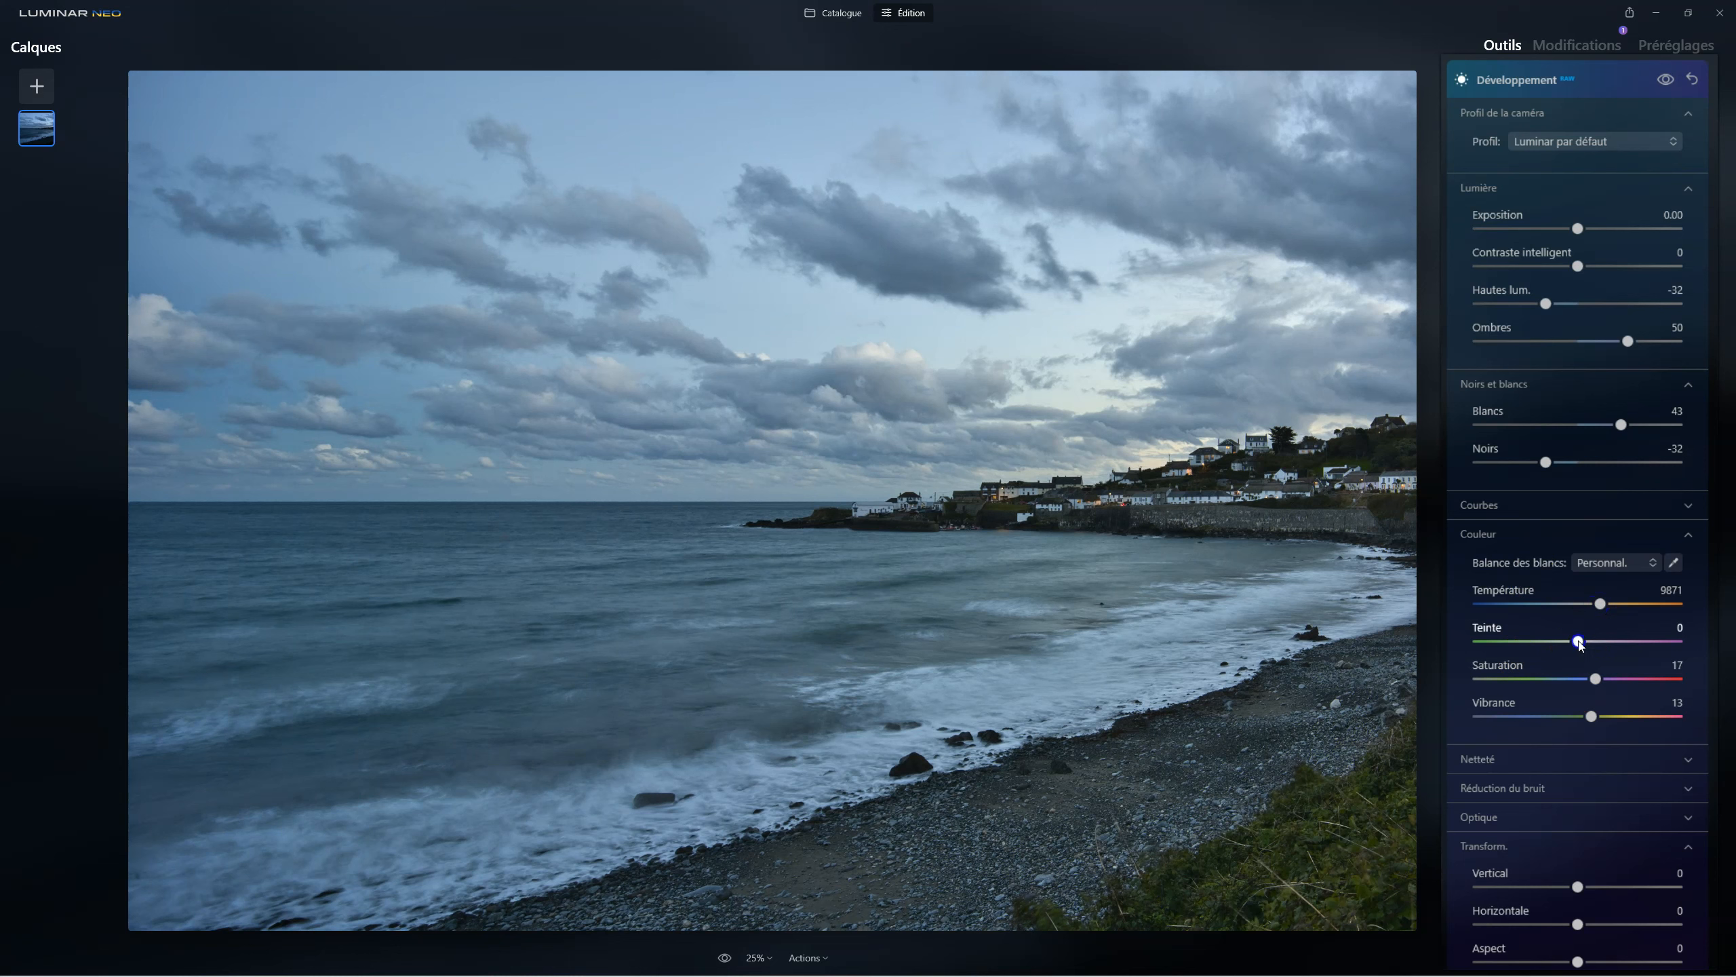
pyautogui.click(1491, 548)
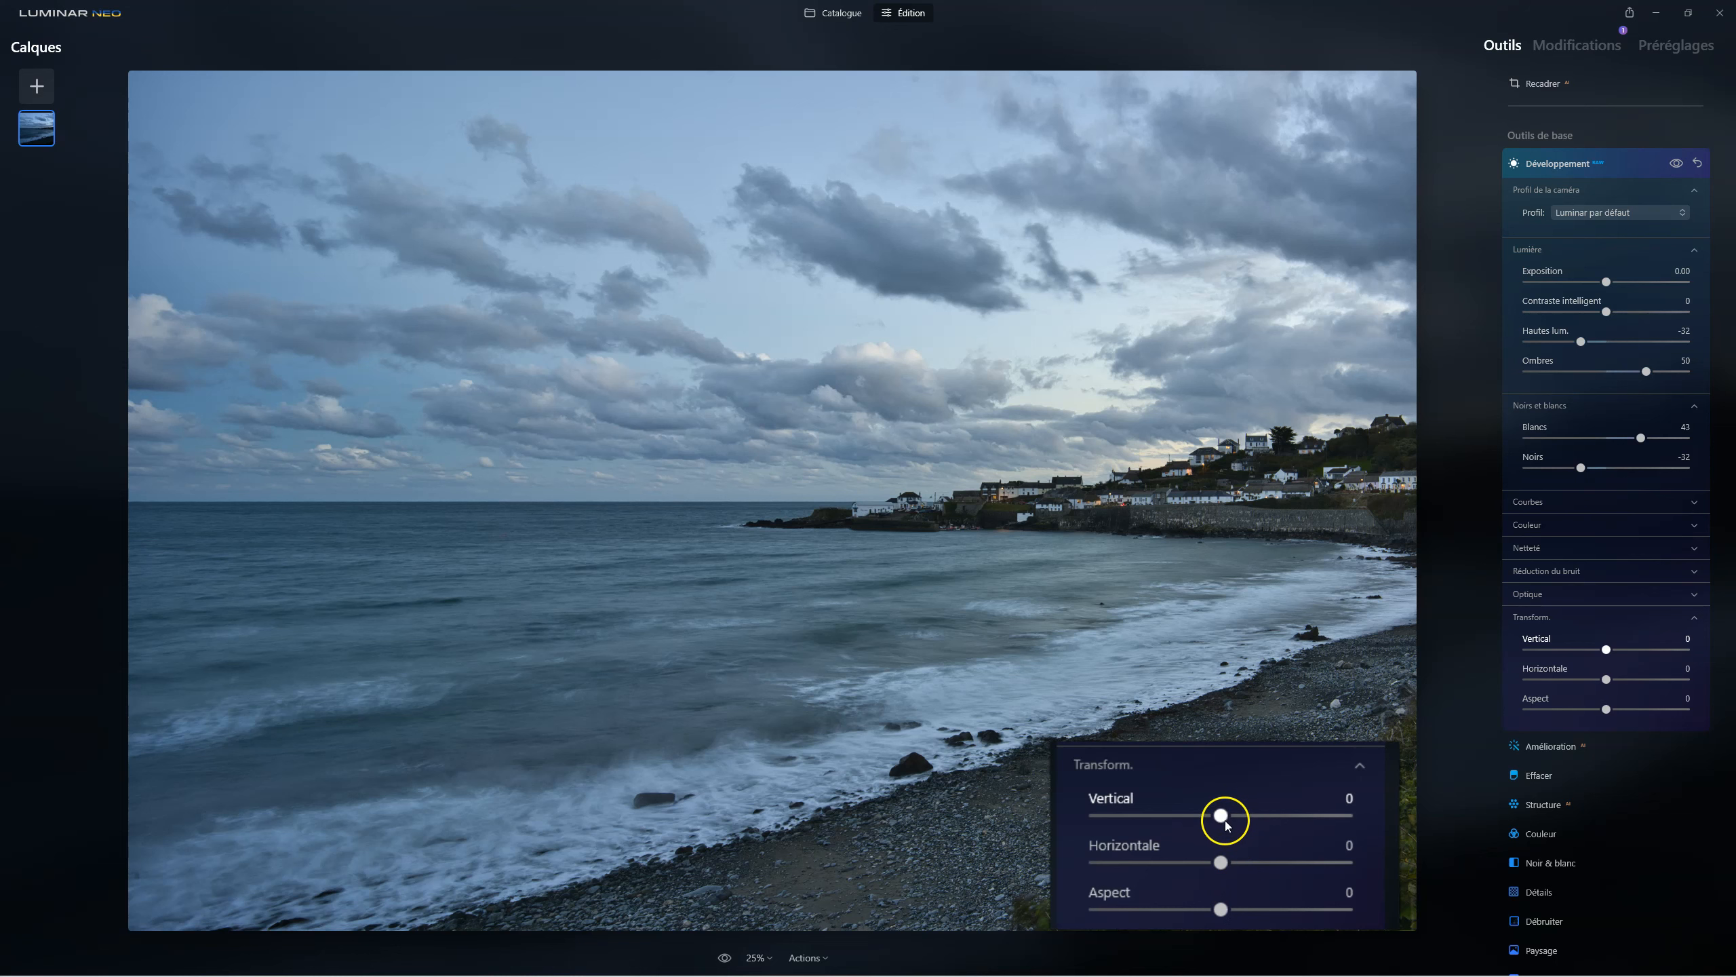
# - Try transforming the seascape with Vertical at -8, Horizontale at -6 and Aspect at -15
pyautogui.moveTo(1222, 817); pyautogui.dragTo(1211, 817)
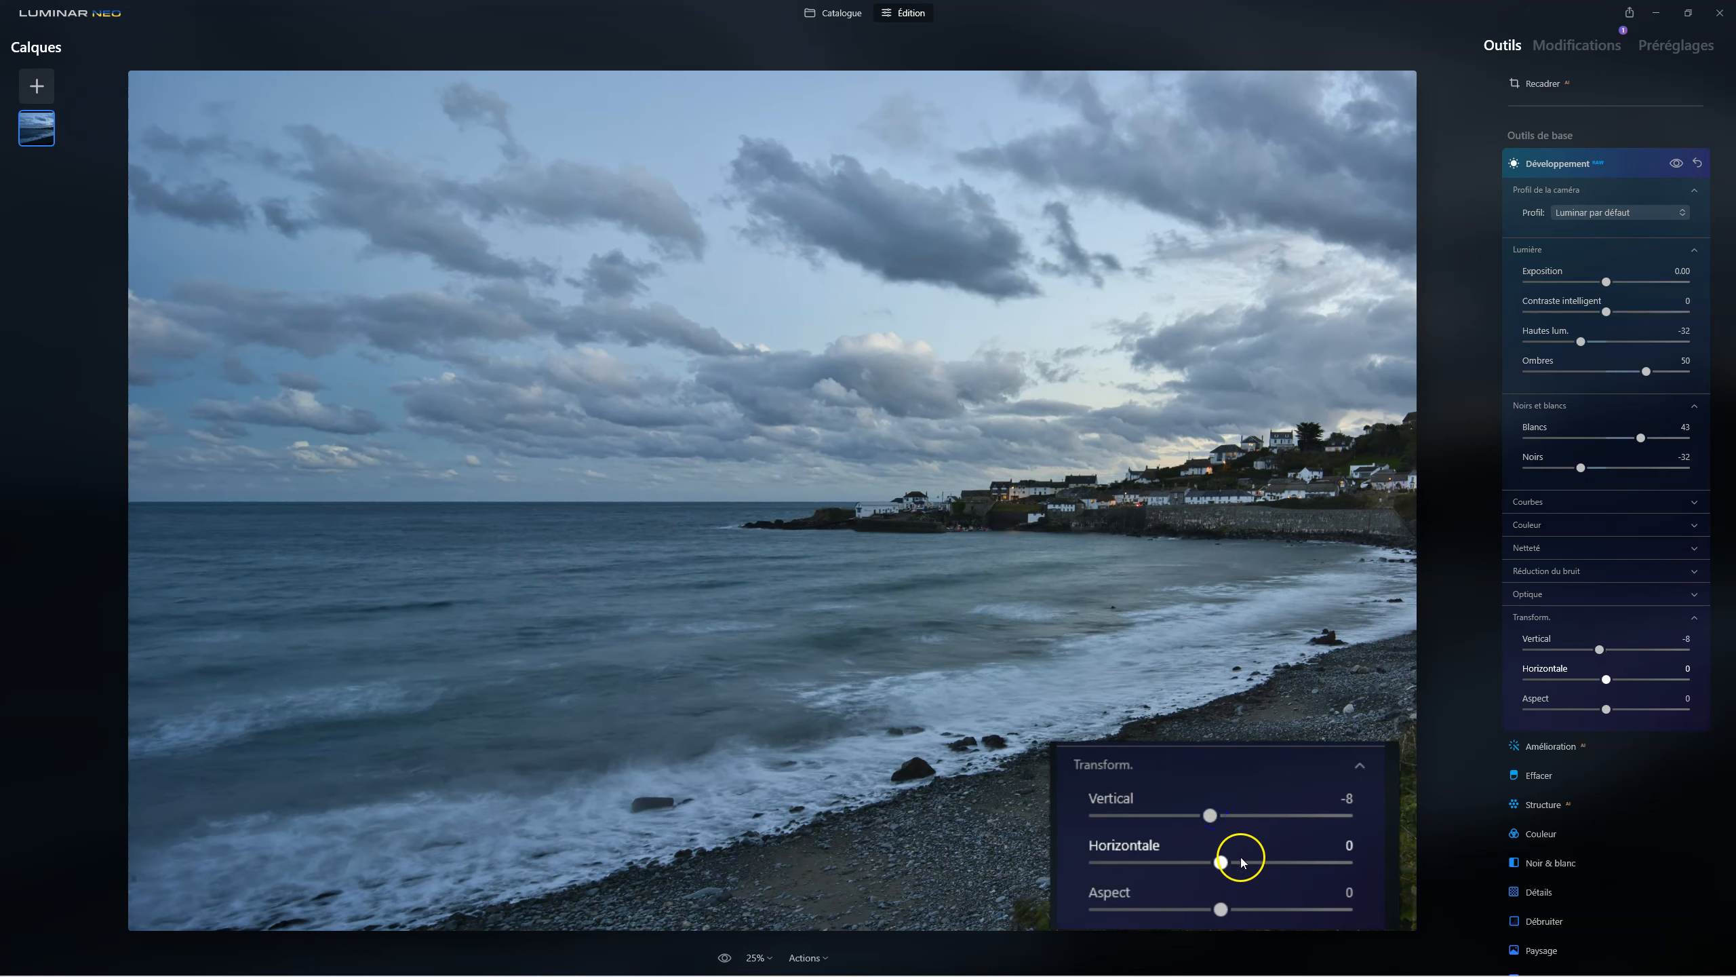
pyautogui.moveTo(1221, 862)
pyautogui.mouseDown()
pyautogui.moveTo(1243, 864)
pyautogui.moveTo(1214, 866)
pyautogui.mouseUp()
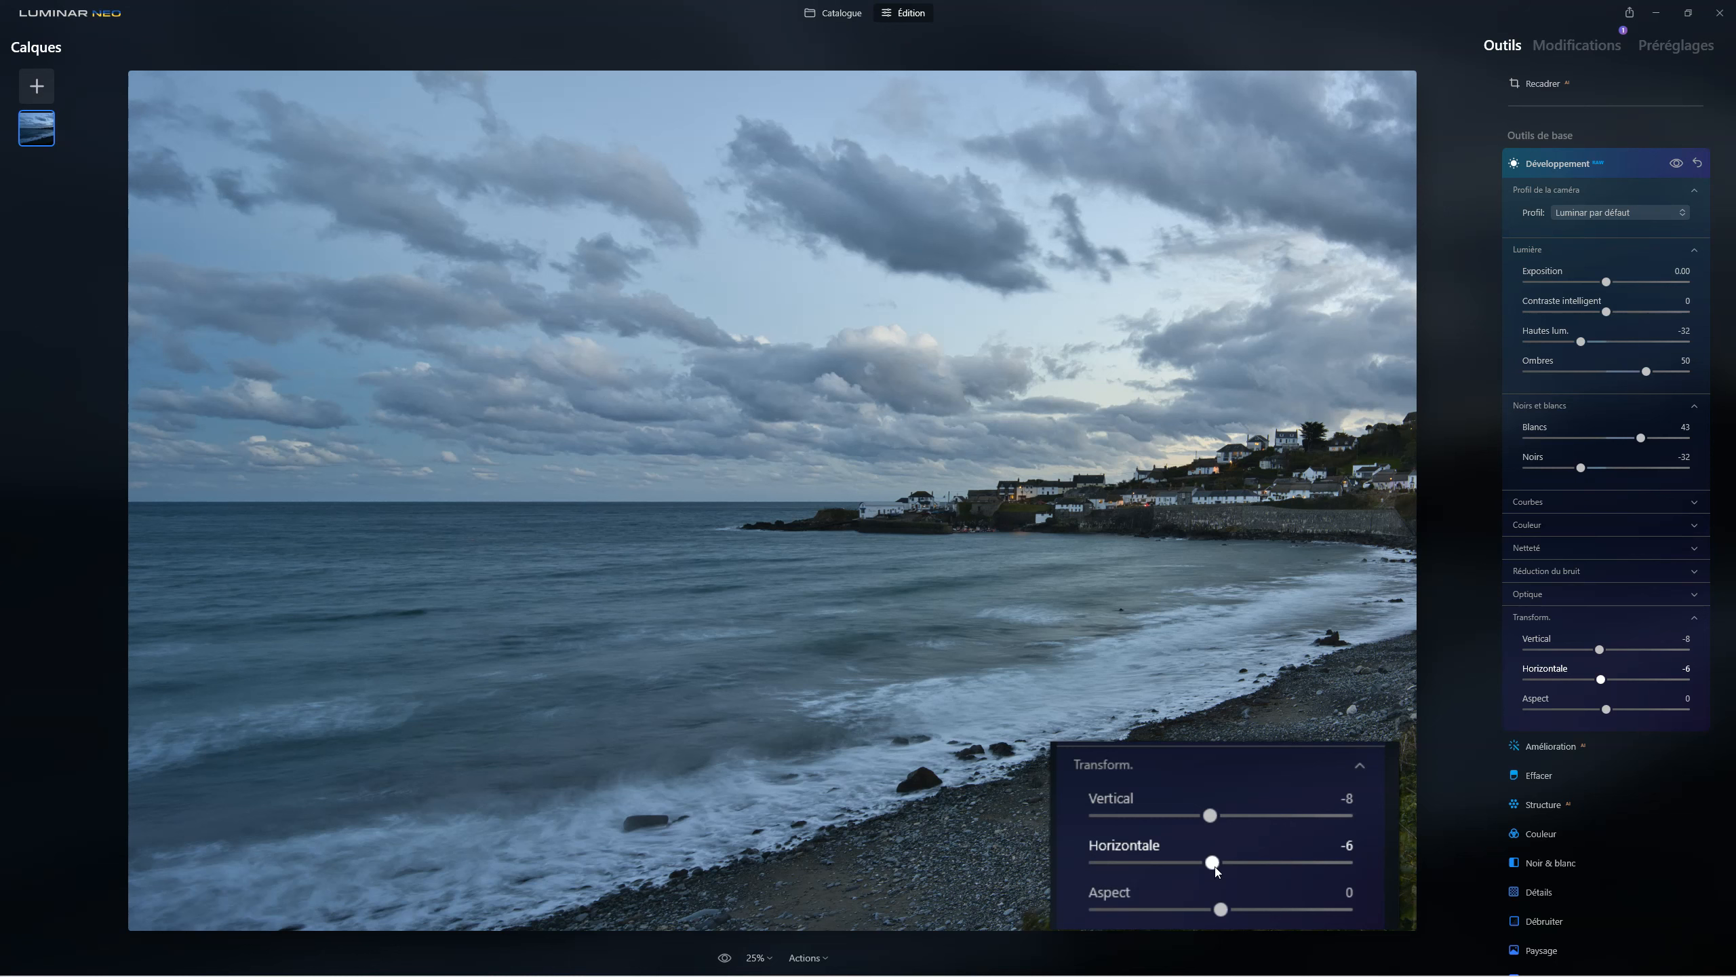
pyautogui.moveTo(1227, 909)
pyautogui.mouseDown()
pyautogui.moveTo(1200, 915)
pyautogui.moveTo(1244, 914)
pyautogui.moveTo(1203, 916)
pyautogui.mouseUp()
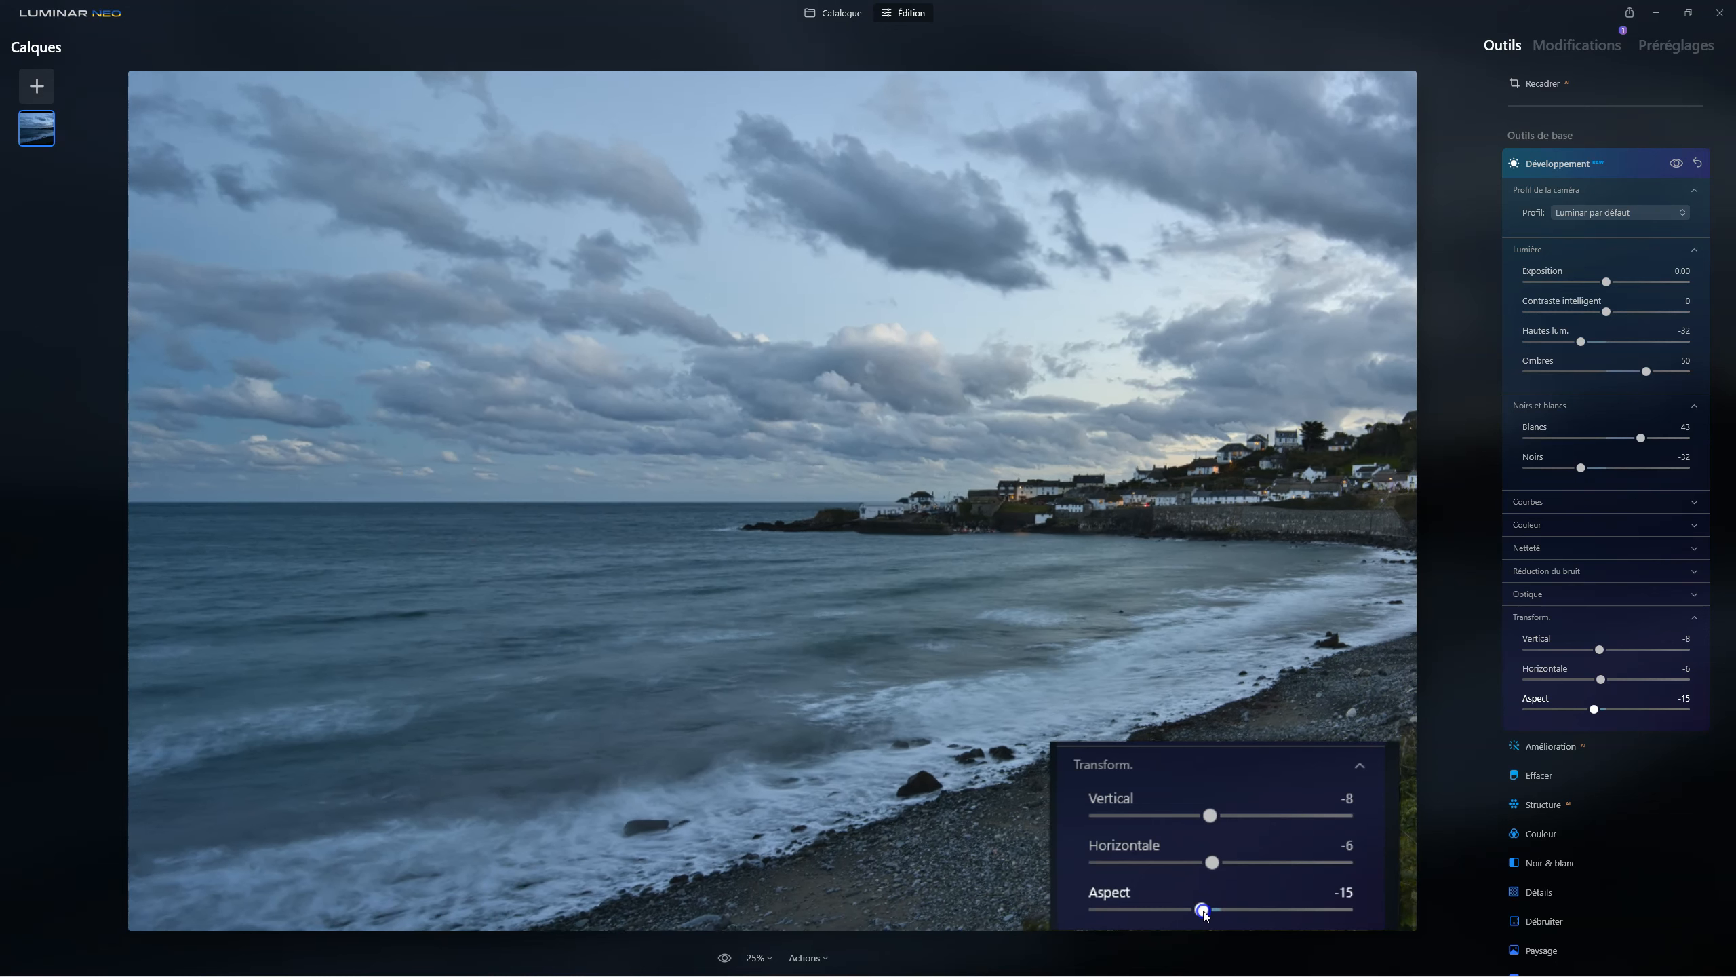
# - Reset the Aspect, Horizontale and Vertical transform values to 0
pyautogui.doubleClick(1203, 912)
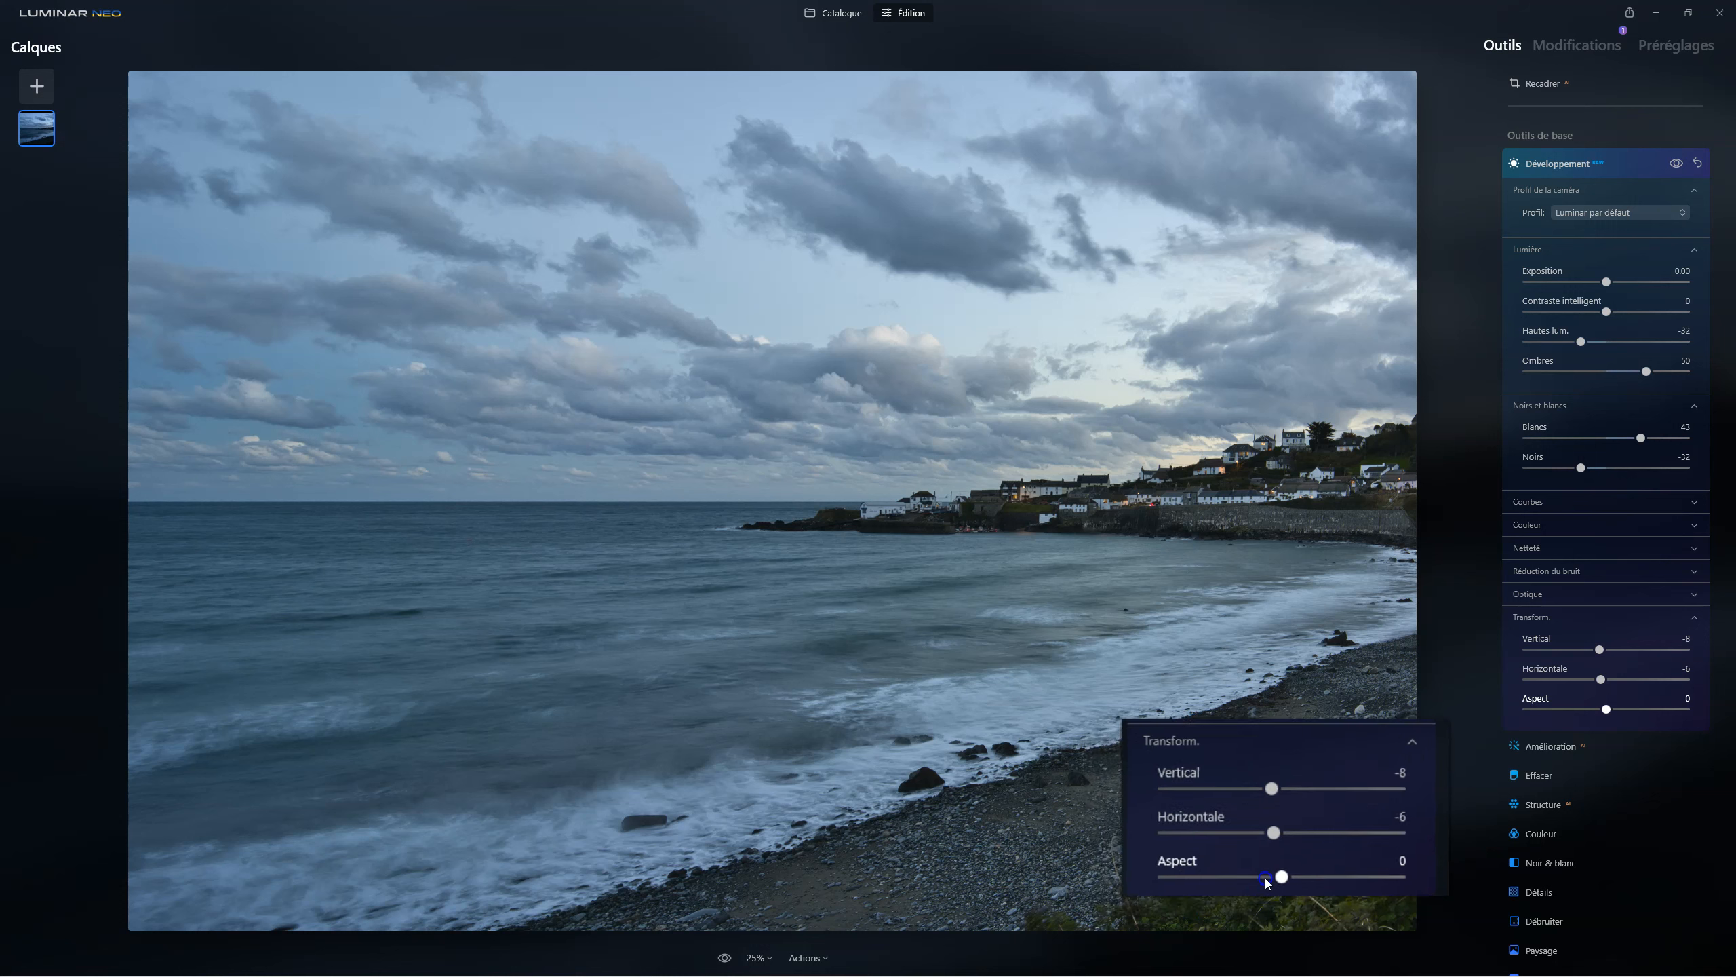
pyautogui.doubleClick(1602, 680)
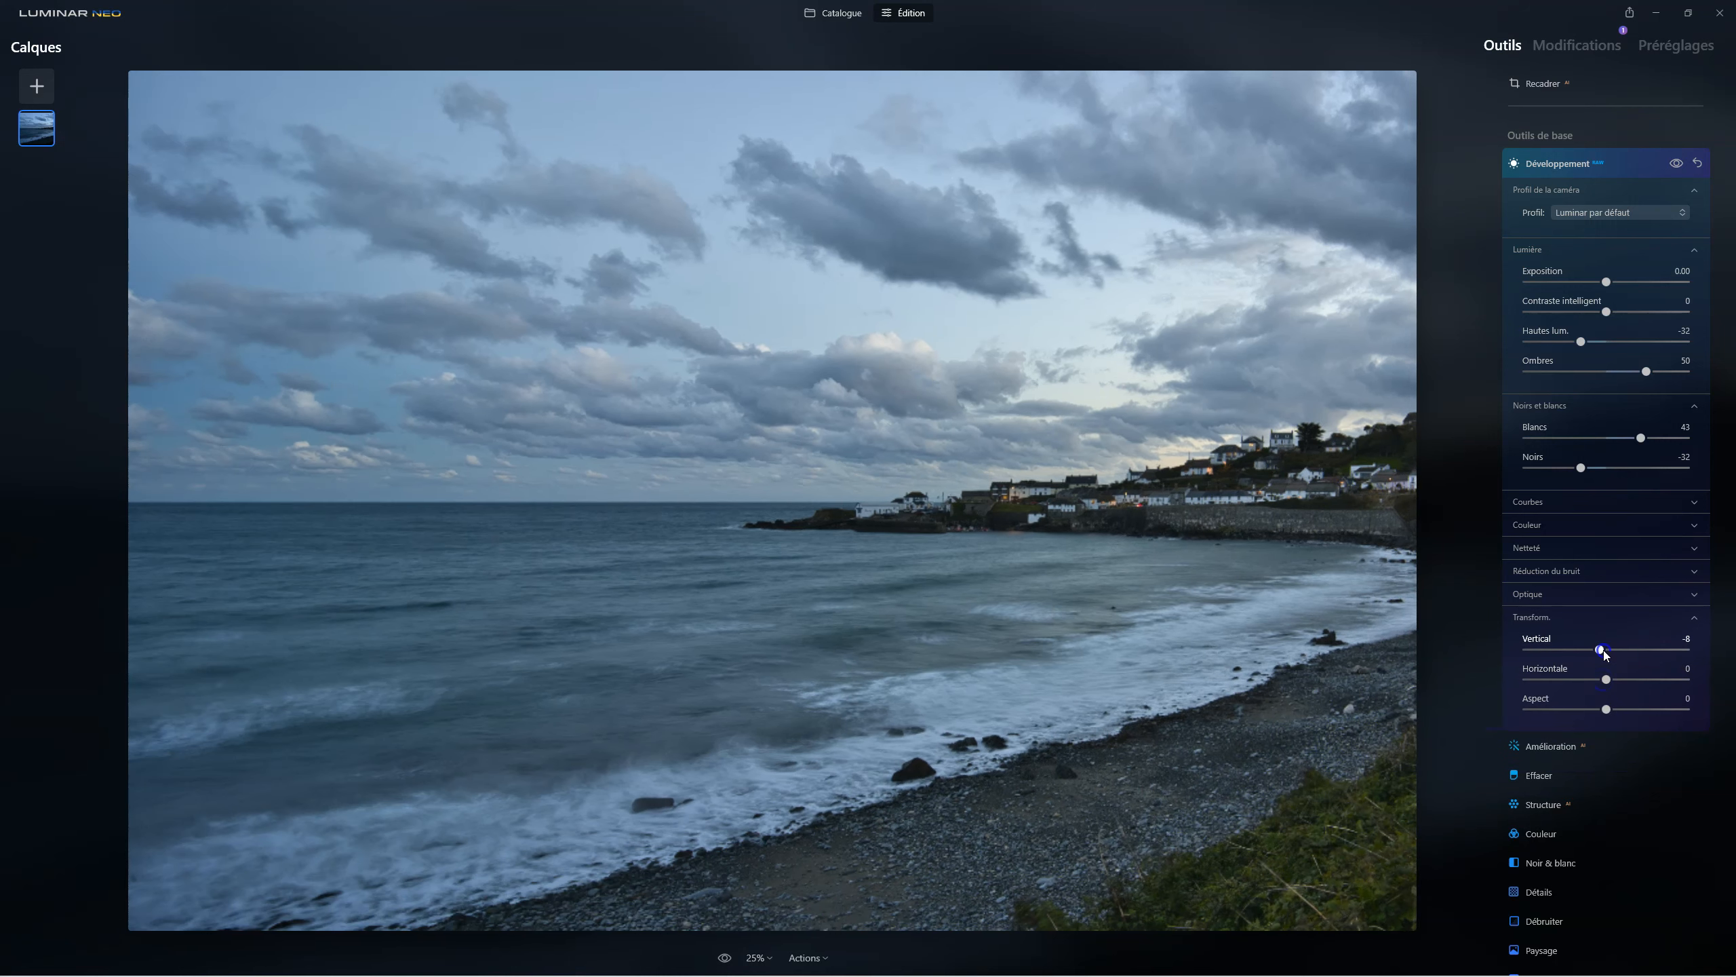
pyautogui.doubleClick(1605, 650)
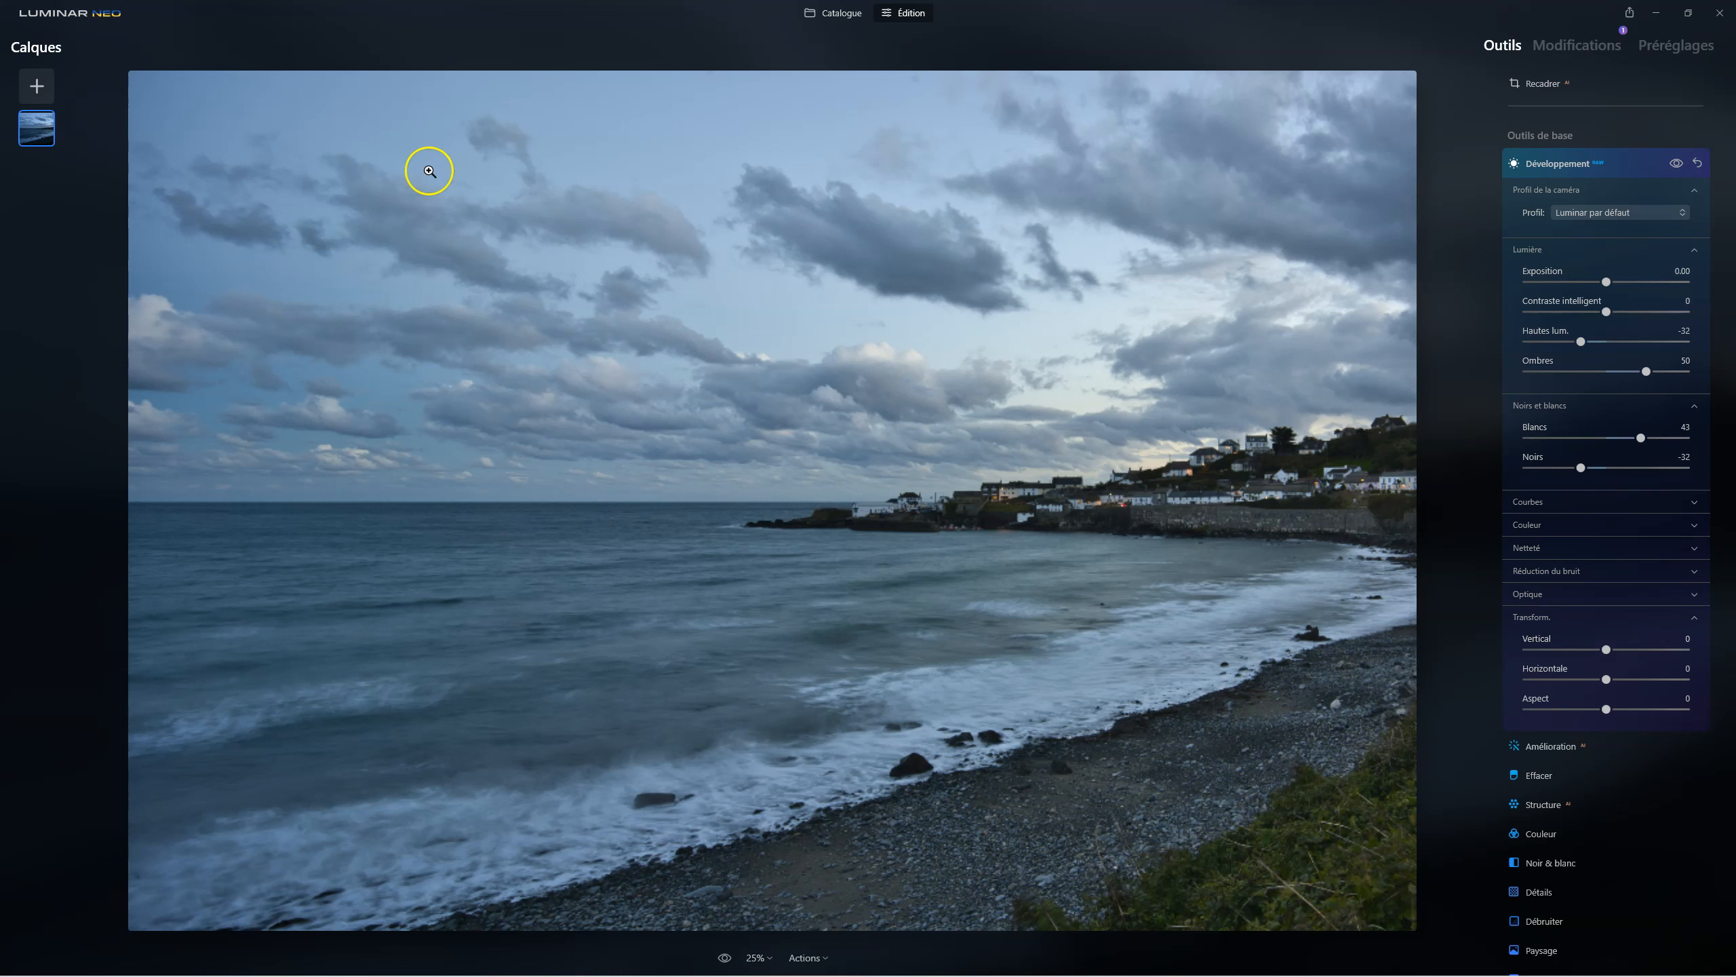
# - Add the rock picture from Mes images as a new layer and set its opacity to 100
pyautogui.click(37, 87)
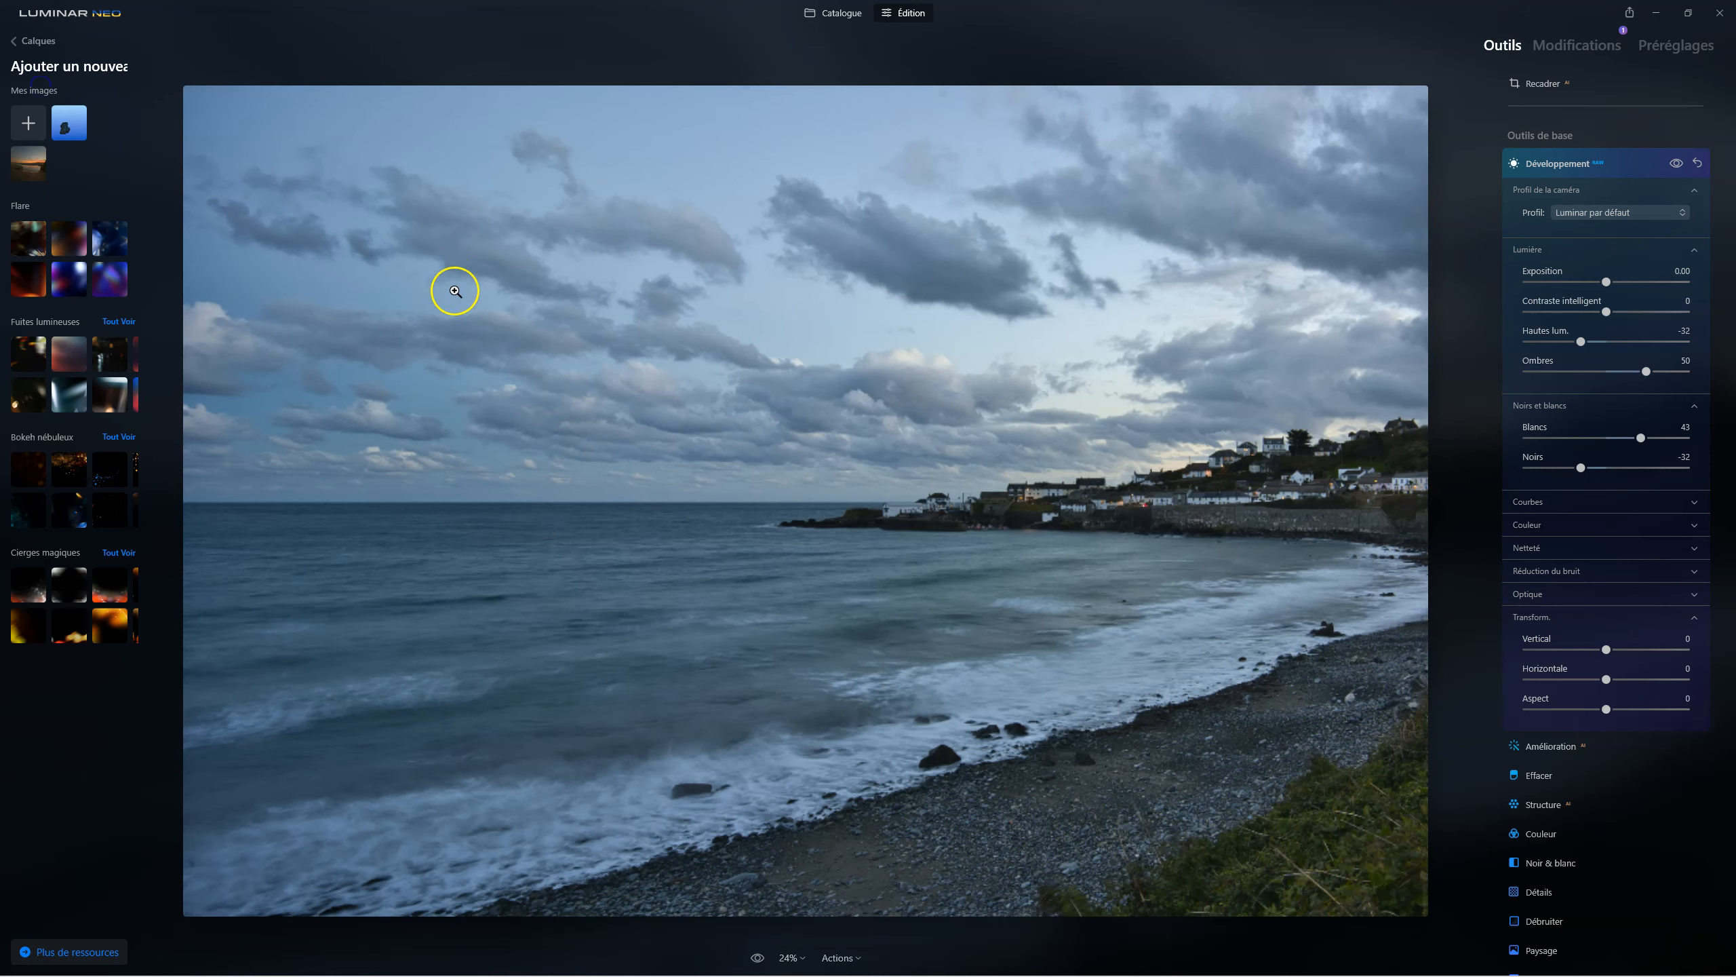
pyautogui.click(68, 128)
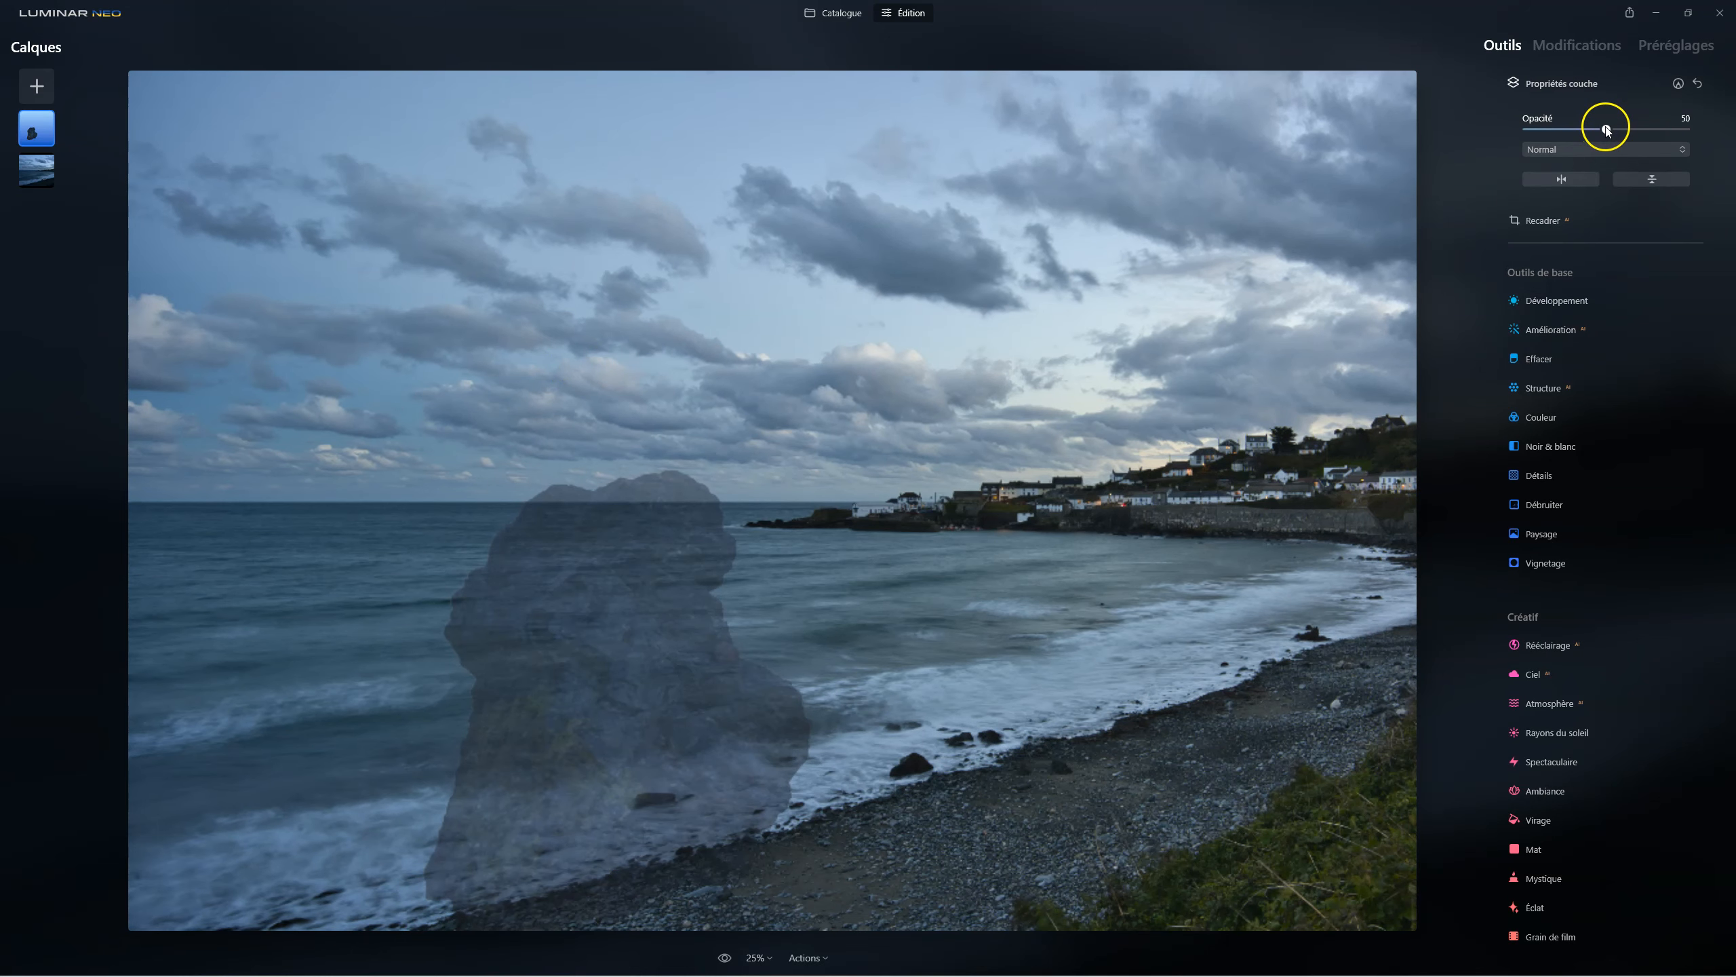
pyautogui.moveTo(1605, 130); pyautogui.dragTo(1730, 130)
# - Shrink the rock layer and move it onto the water just above the shoreline
pyautogui.click(912, 544)
pyautogui.moveTo(128, 71); pyautogui.dragTo(684, 441)
pyautogui.moveTo(977, 702); pyautogui.dragTo(728, 458)
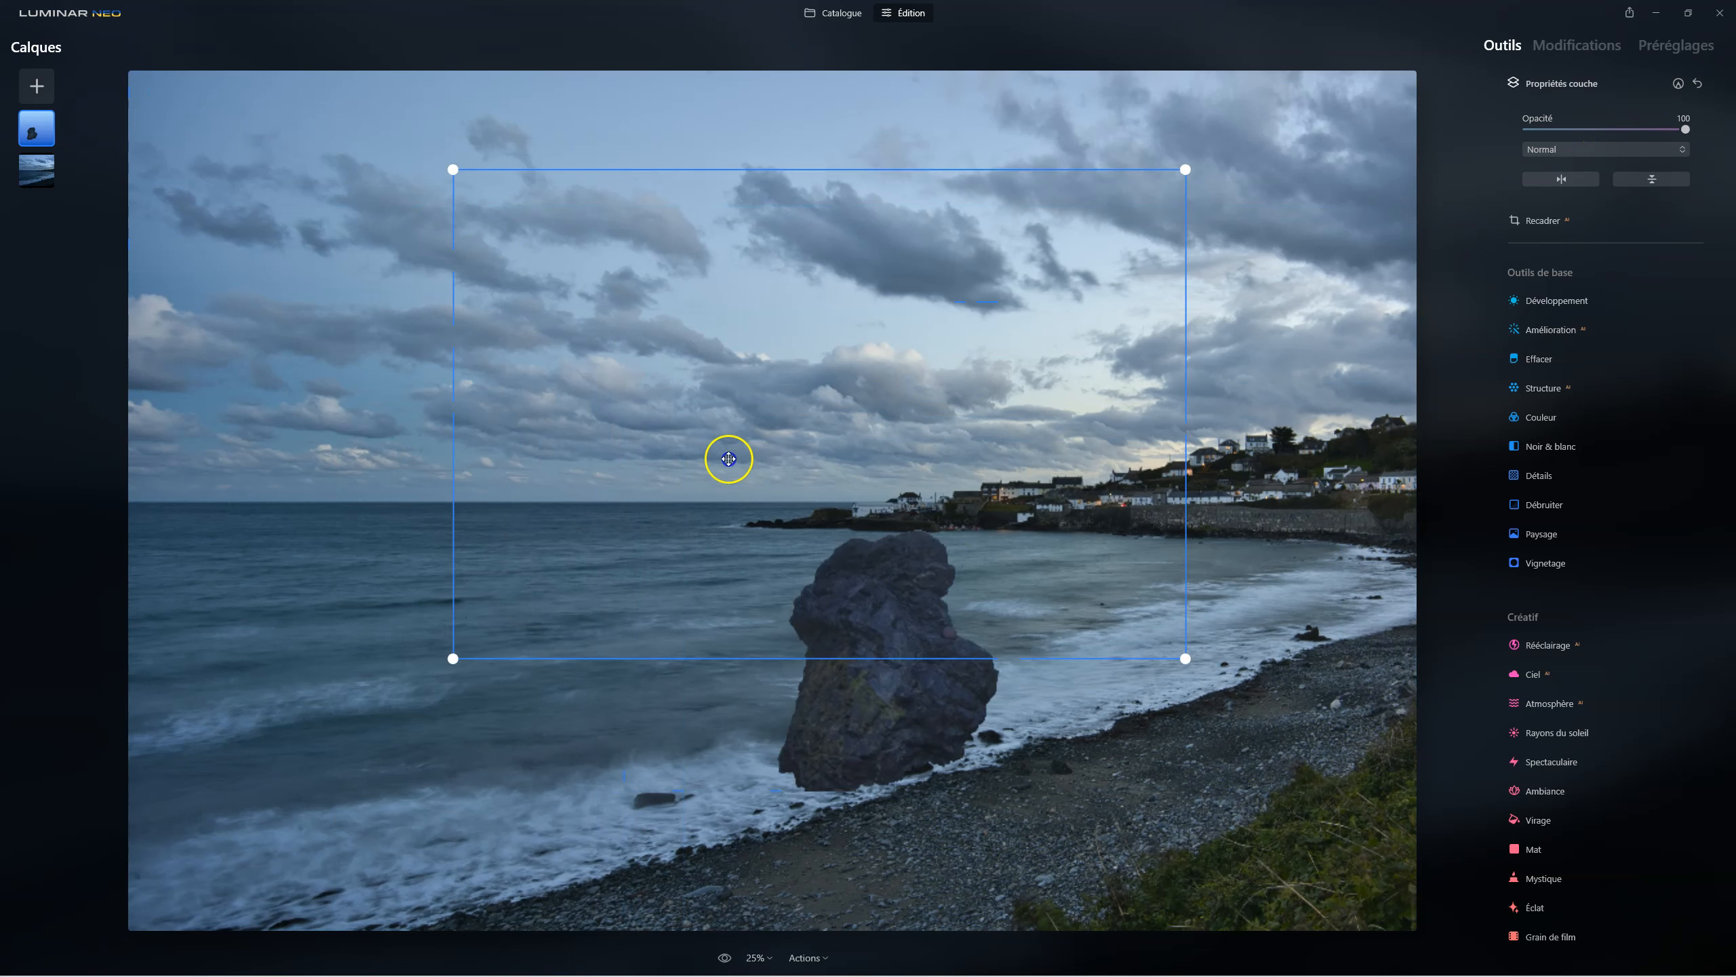
pyautogui.moveTo(1188, 186); pyautogui.dragTo(985, 377)
pyautogui.moveTo(828, 489); pyautogui.dragTo(847, 620)
pyautogui.click(783, 667)
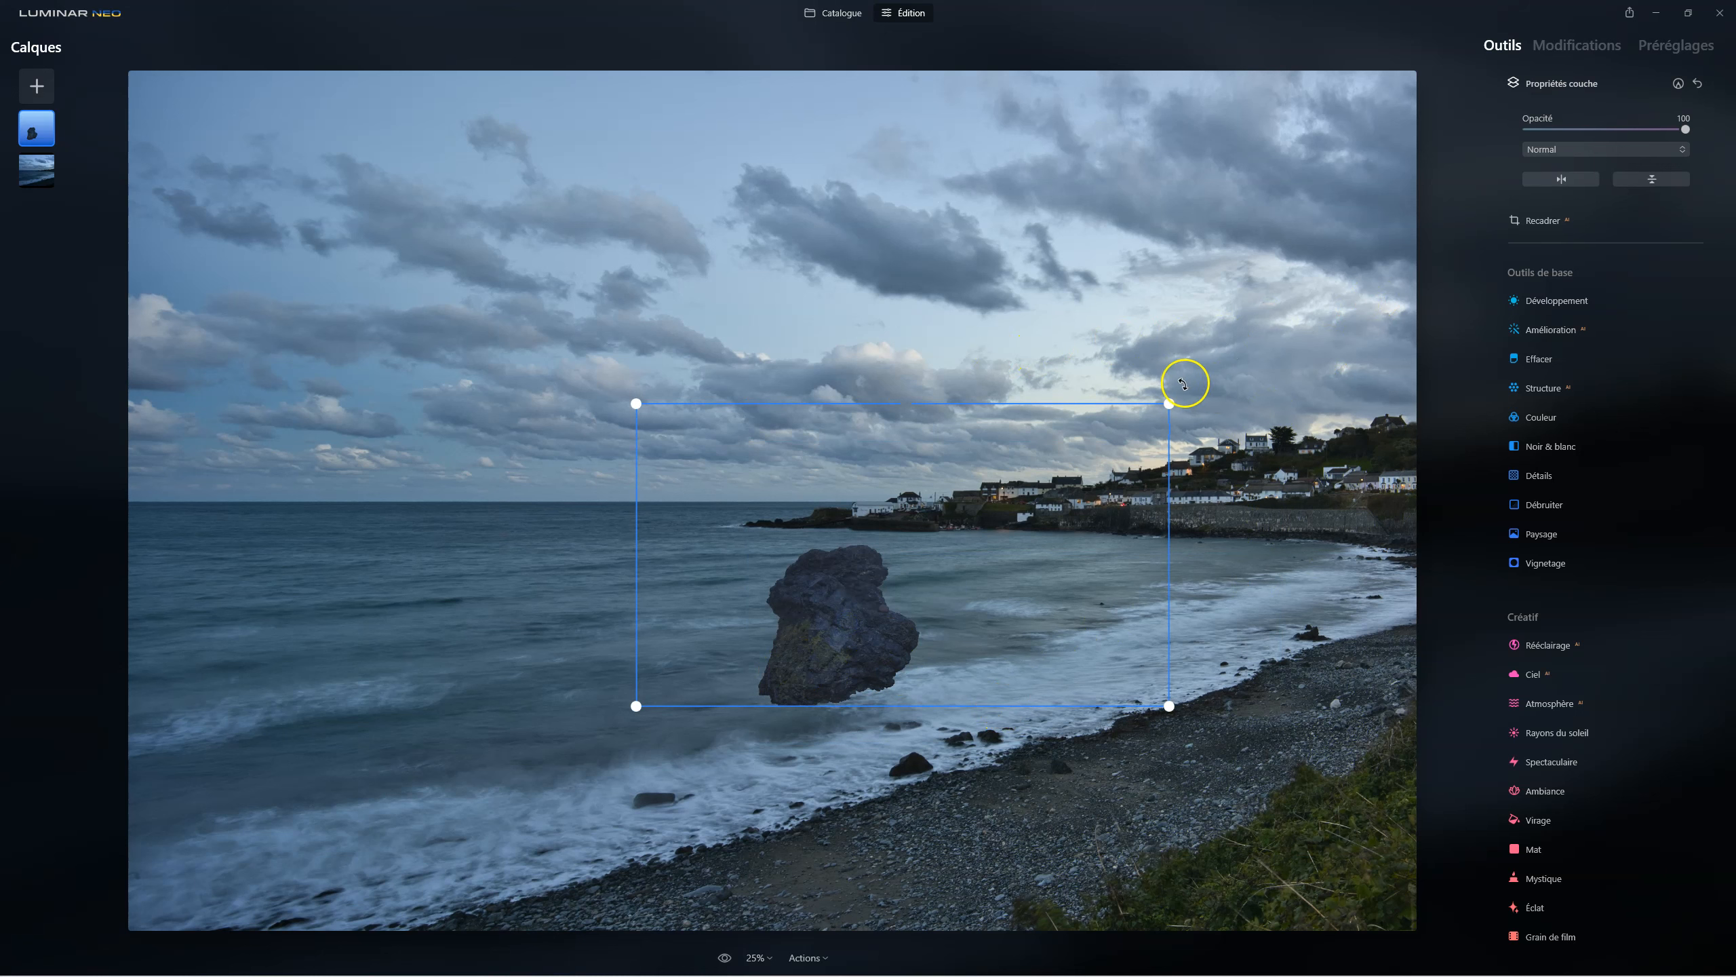
# - Rotate the rock layer slightly clockwise and move it farther out into the sea, keeping its opacity at 100
pyautogui.moveTo(1183, 377); pyautogui.dragTo(1211, 434)
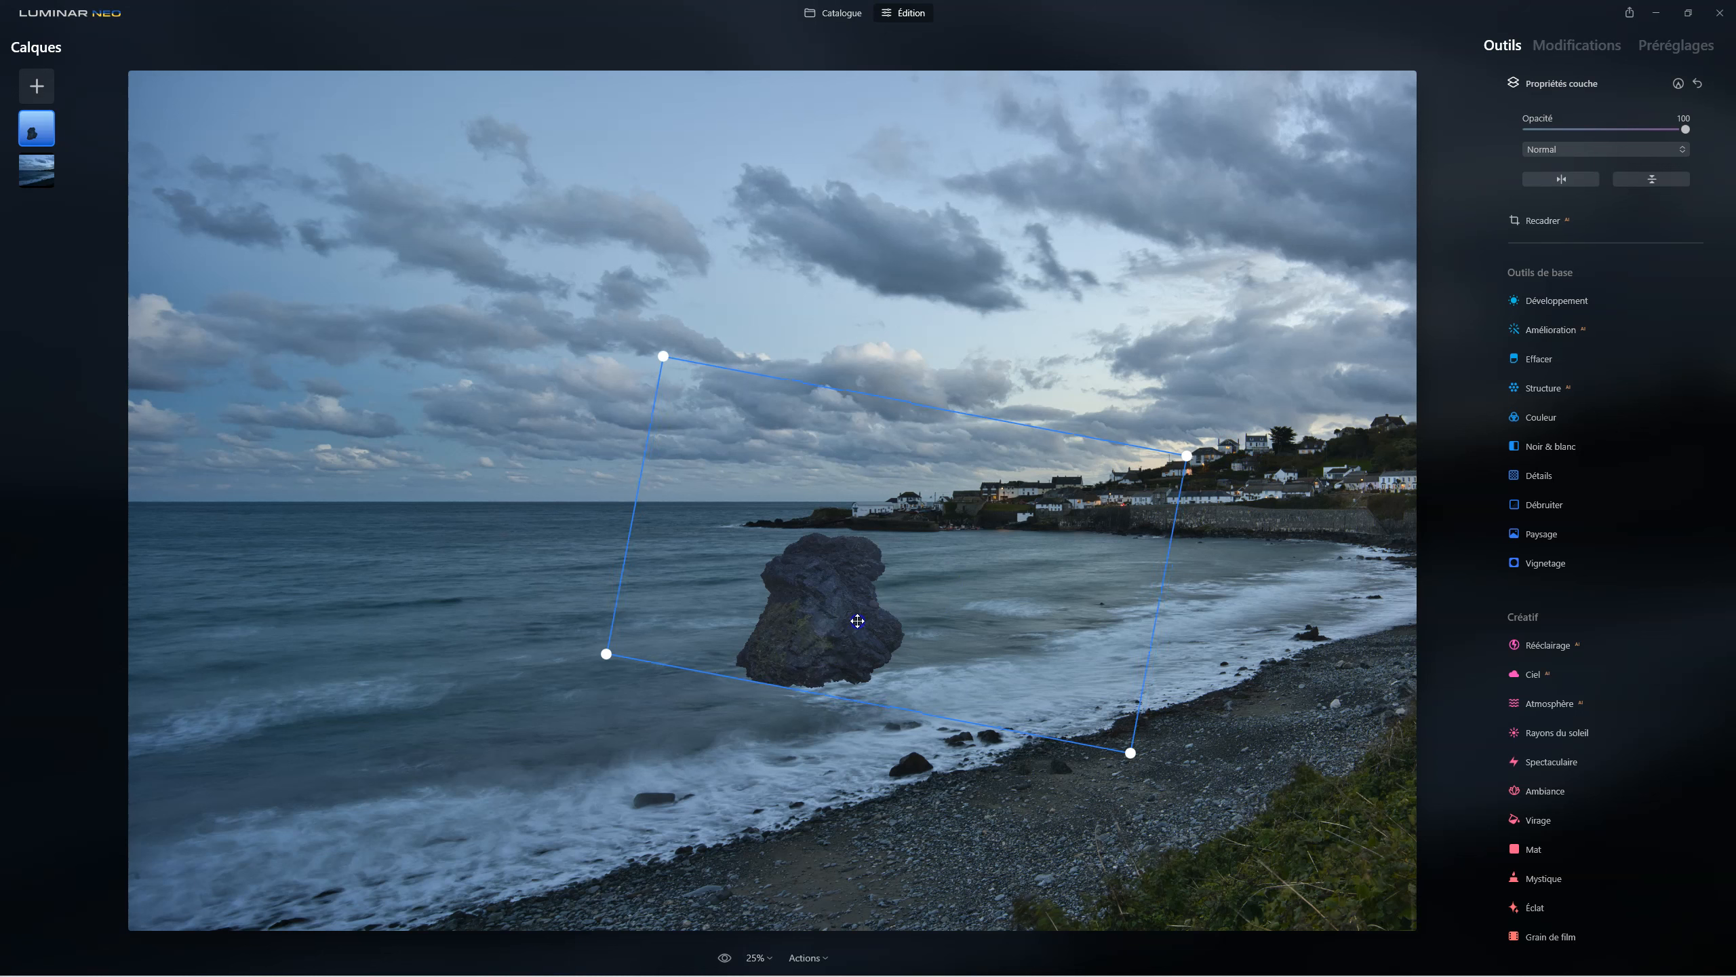
pyautogui.moveTo(834, 633); pyautogui.dragTo(649, 605)
pyautogui.moveTo(1686, 128); pyautogui.dragTo(1725, 170)
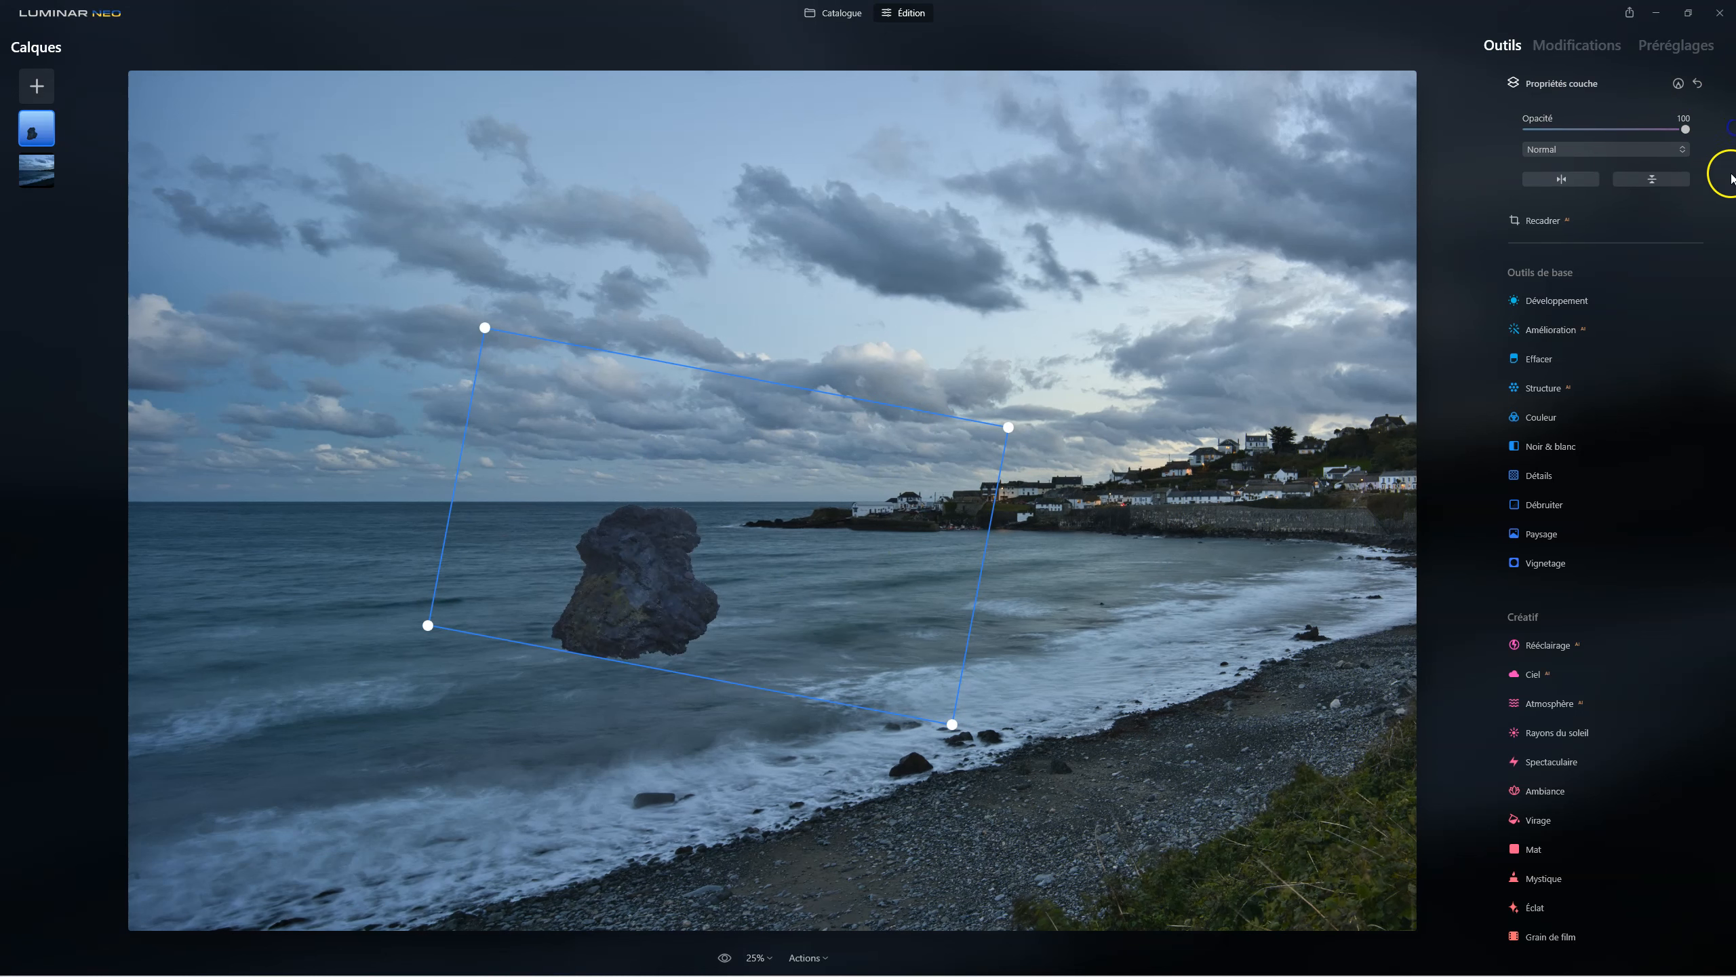
# - Flip the rock layer horizontally and vertically and back again, and delete the layer
pyautogui.click(1561, 179)
pyautogui.click(1563, 182)
pyautogui.click(1657, 177)
pyautogui.click(1659, 179)
pyautogui.rightClick(45, 132)
pyautogui.click(80, 169)
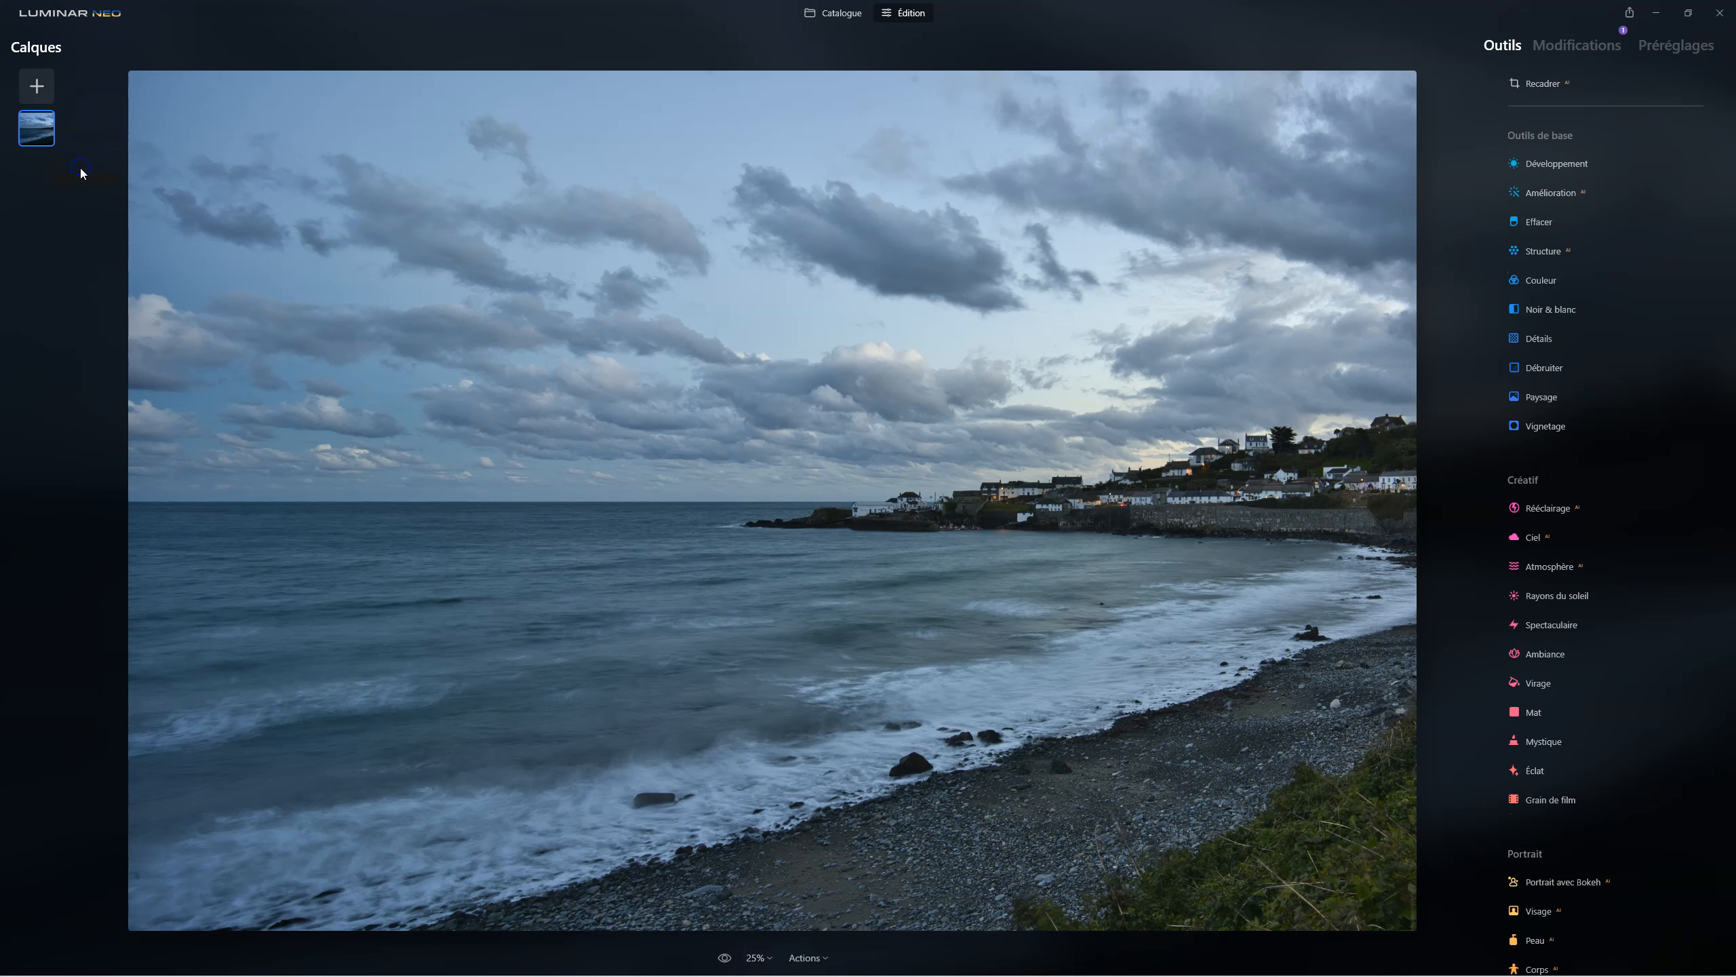
# - Open the photo catalogue and view the options for adding a folder or an image
pyautogui.click(841, 14)
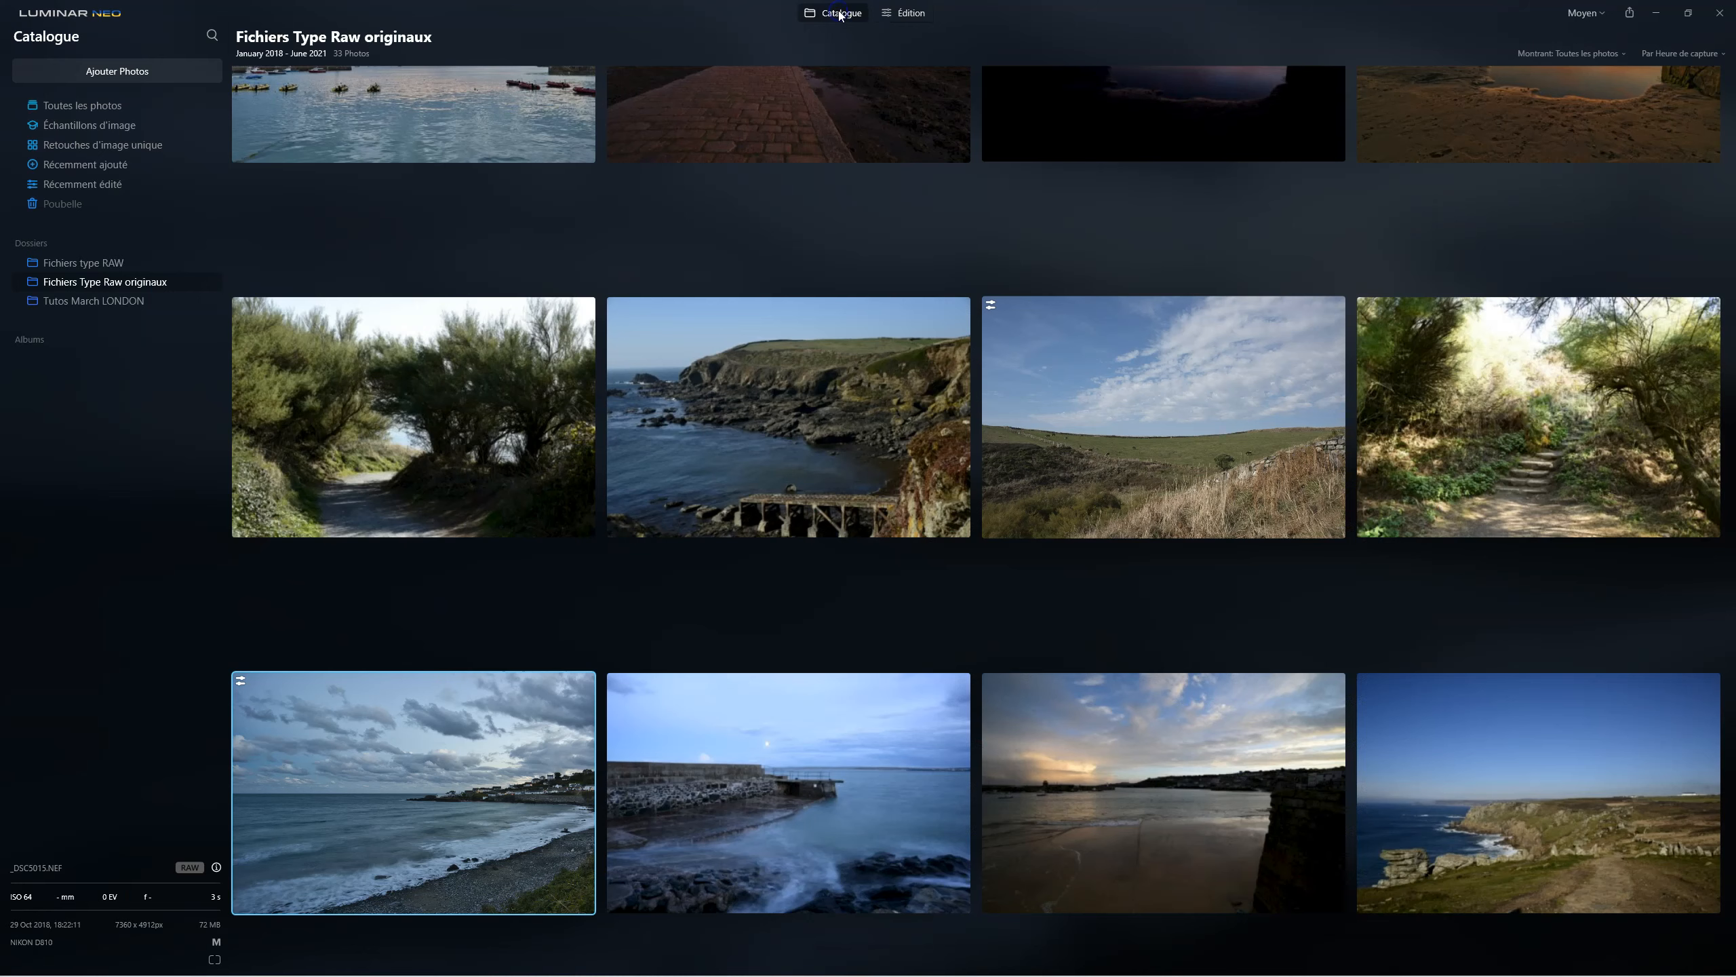
pyautogui.click(129, 72)
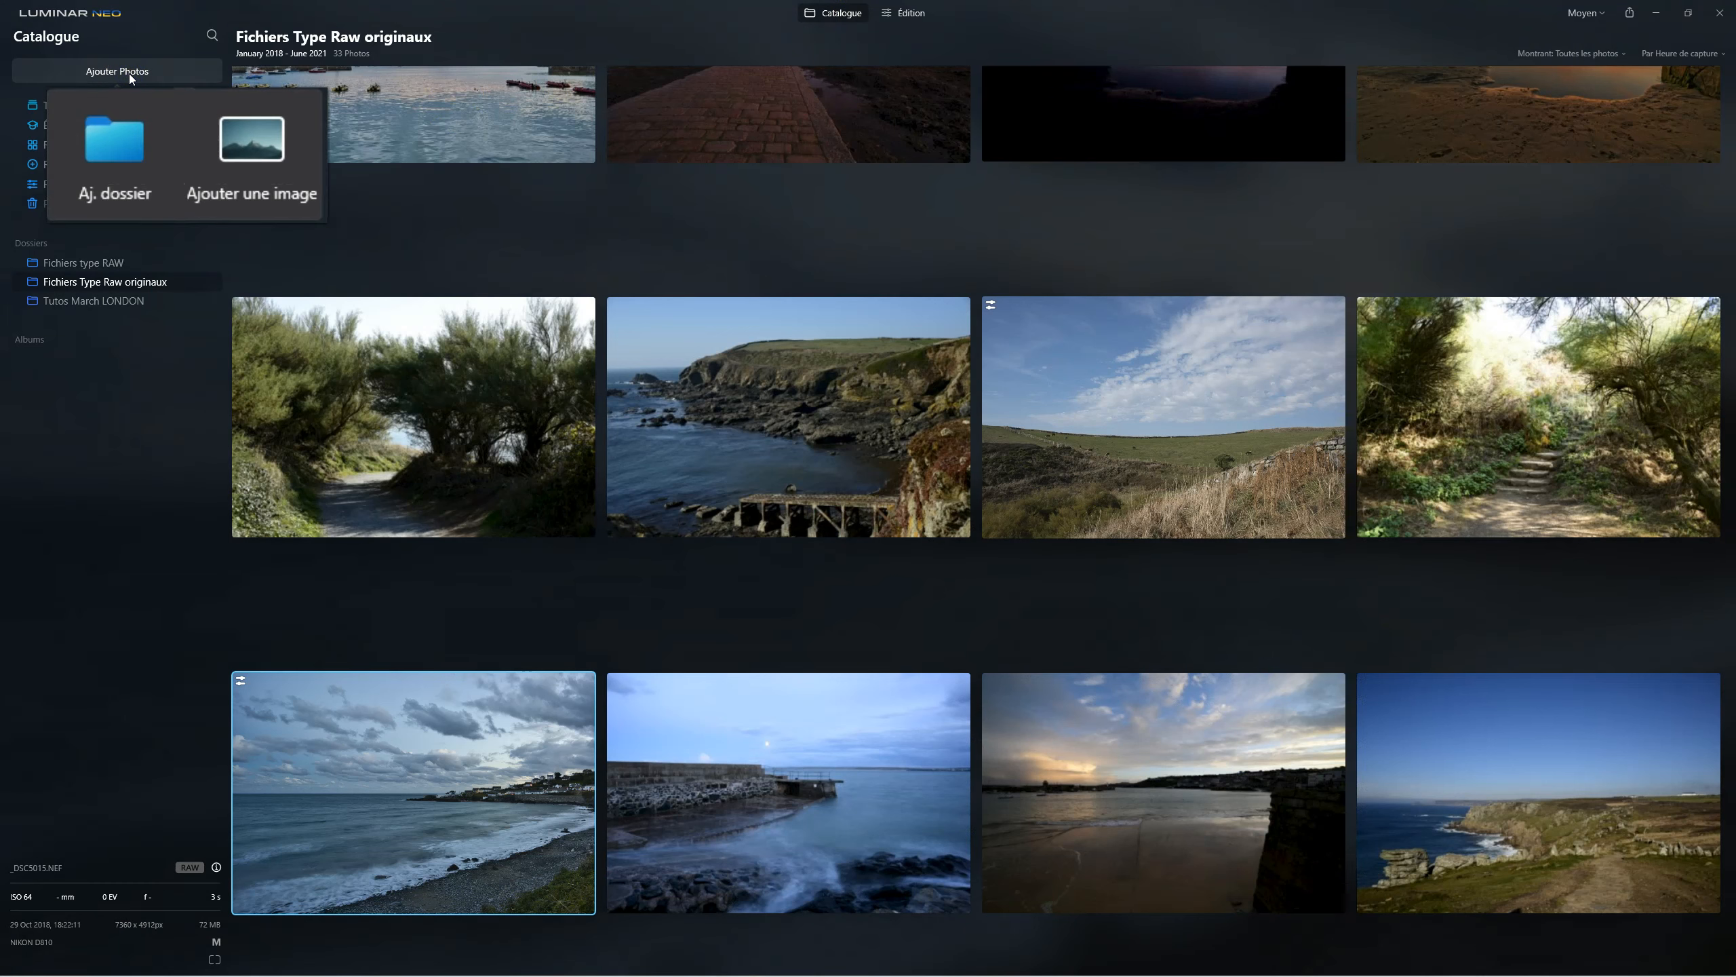
pyautogui.click(146, 115)
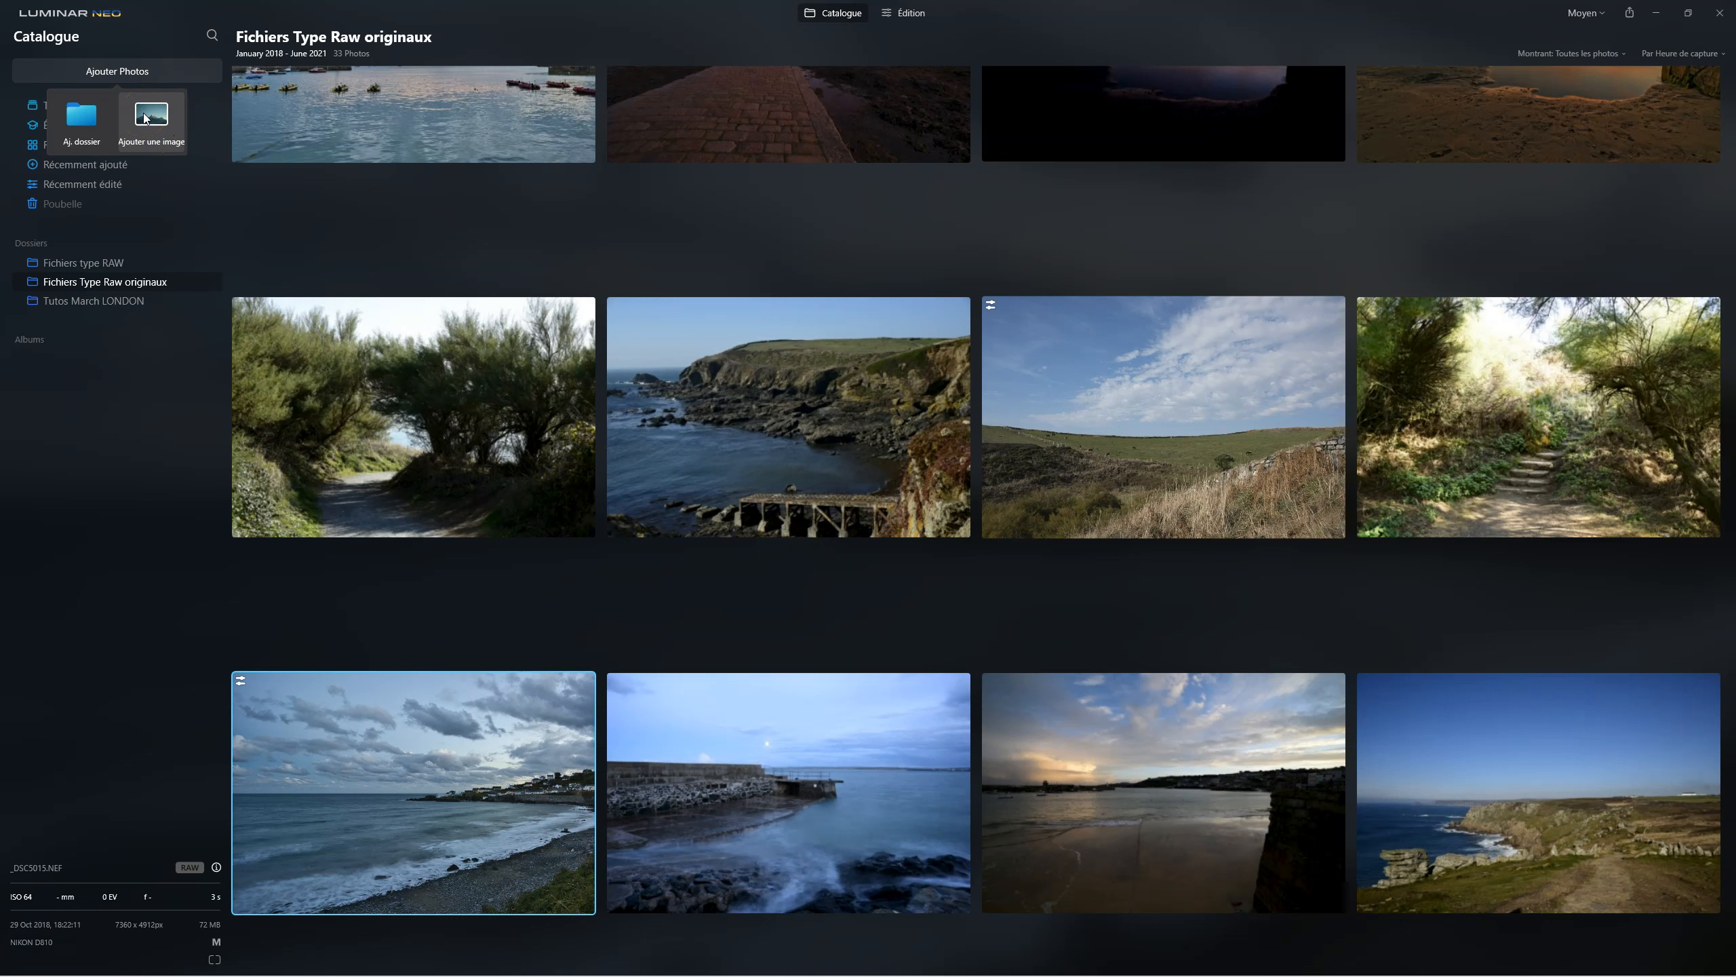
# - Reset the adjustments of the grassy hillside photo in the catalogue
pyautogui.rightClick(1156, 431)
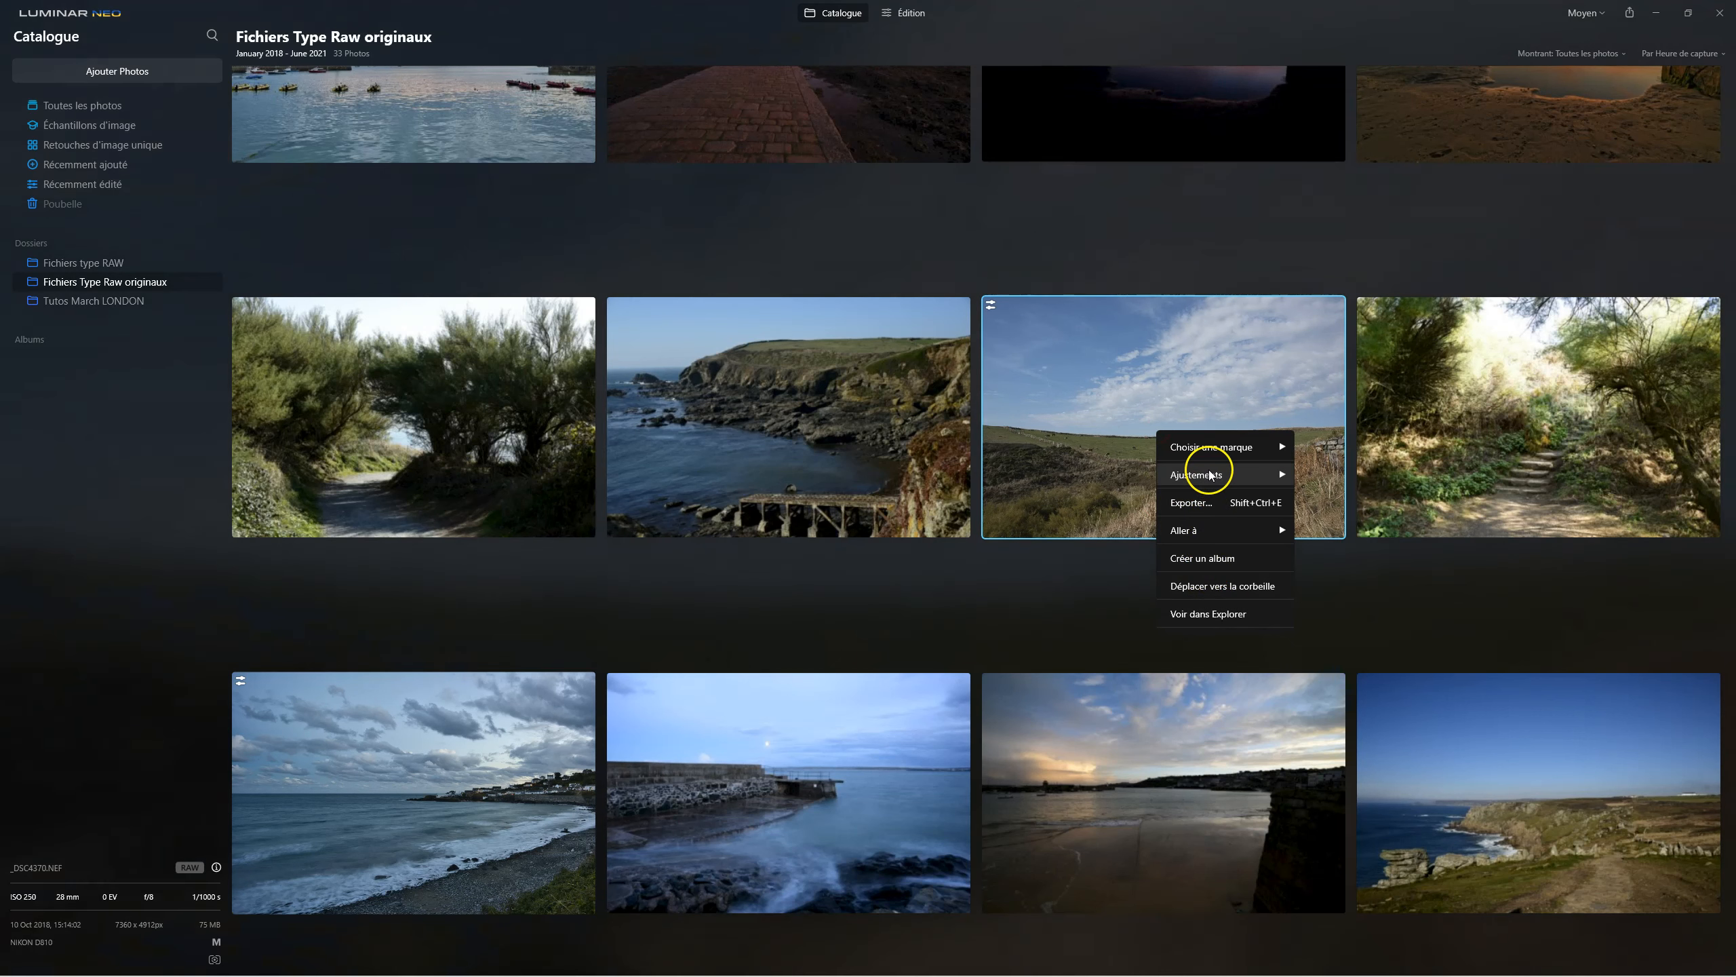
pyautogui.moveTo(1207, 472)
pyautogui.click(1357, 555)
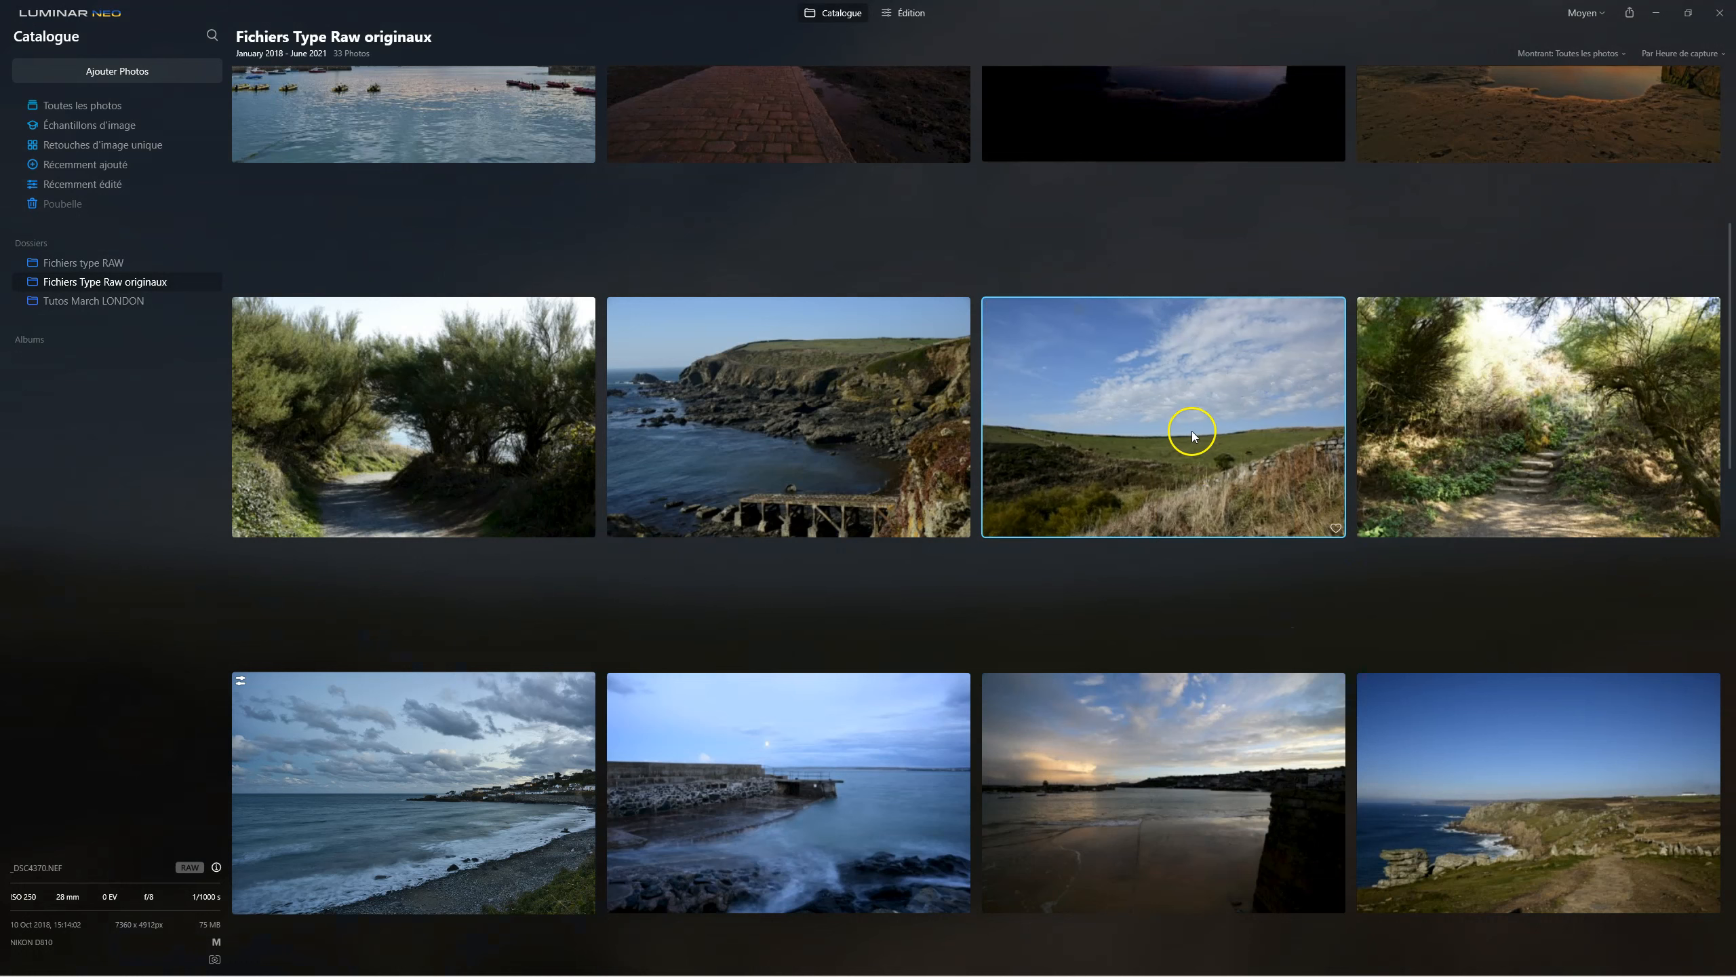
# - Open the hillside photo for editing and set Accent in the Amélioration tool to 81
pyautogui.click(892, 12)
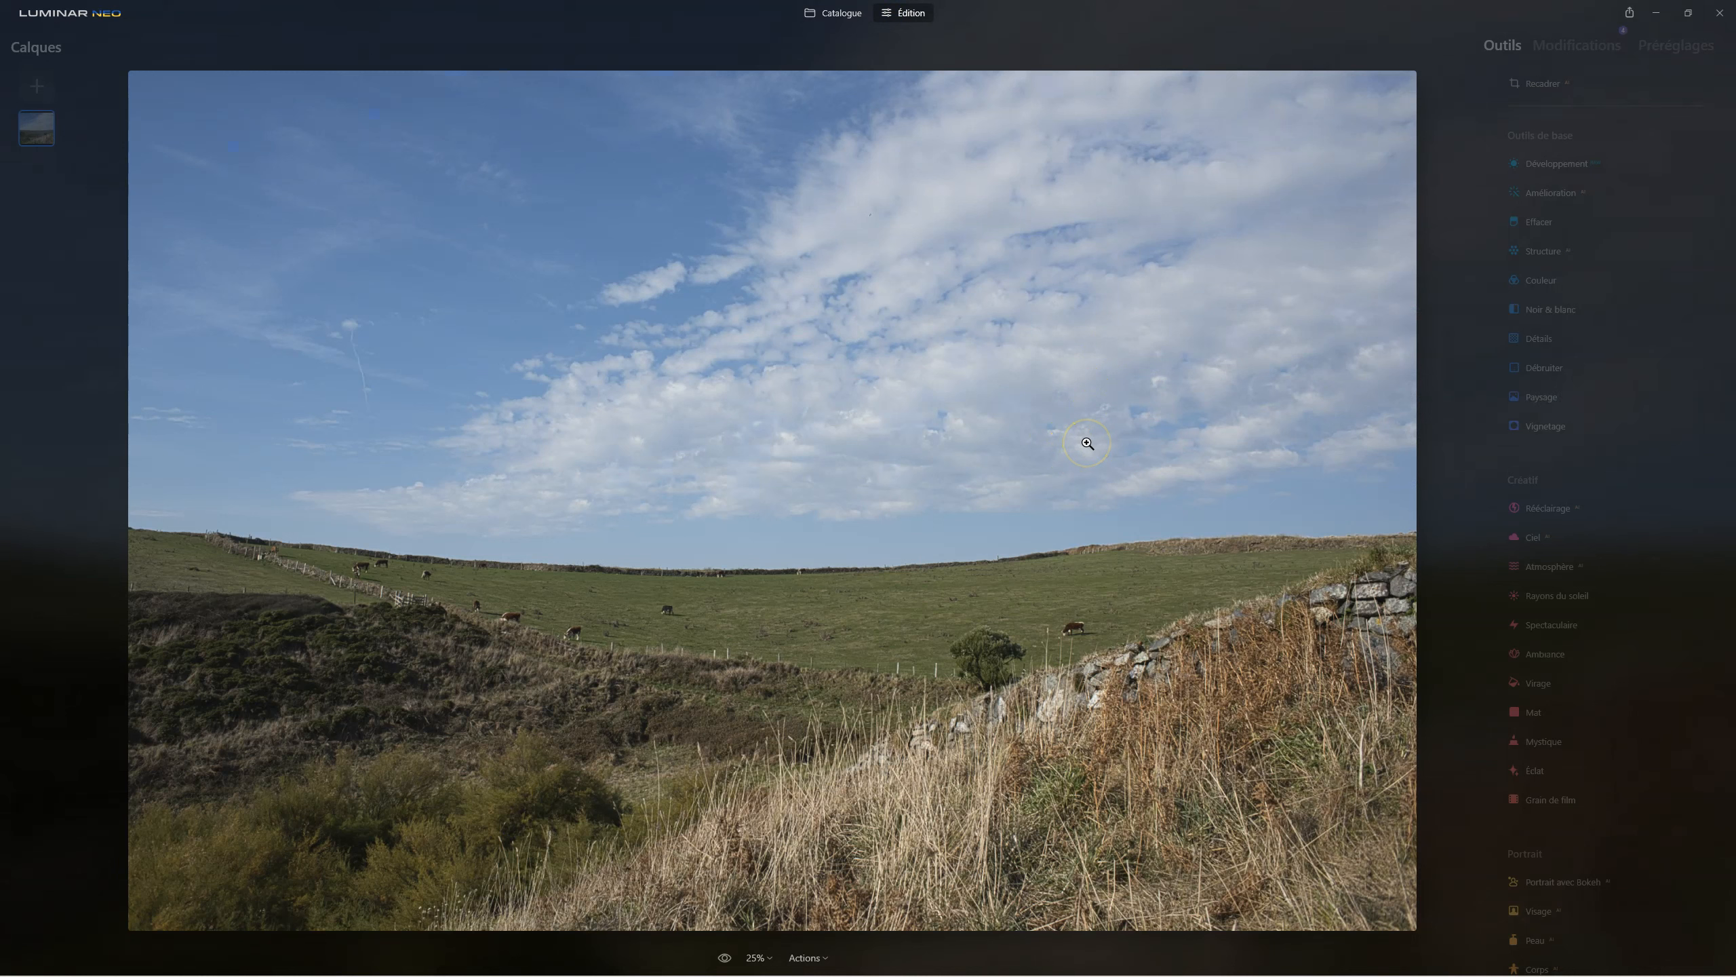
pyautogui.click(1542, 194)
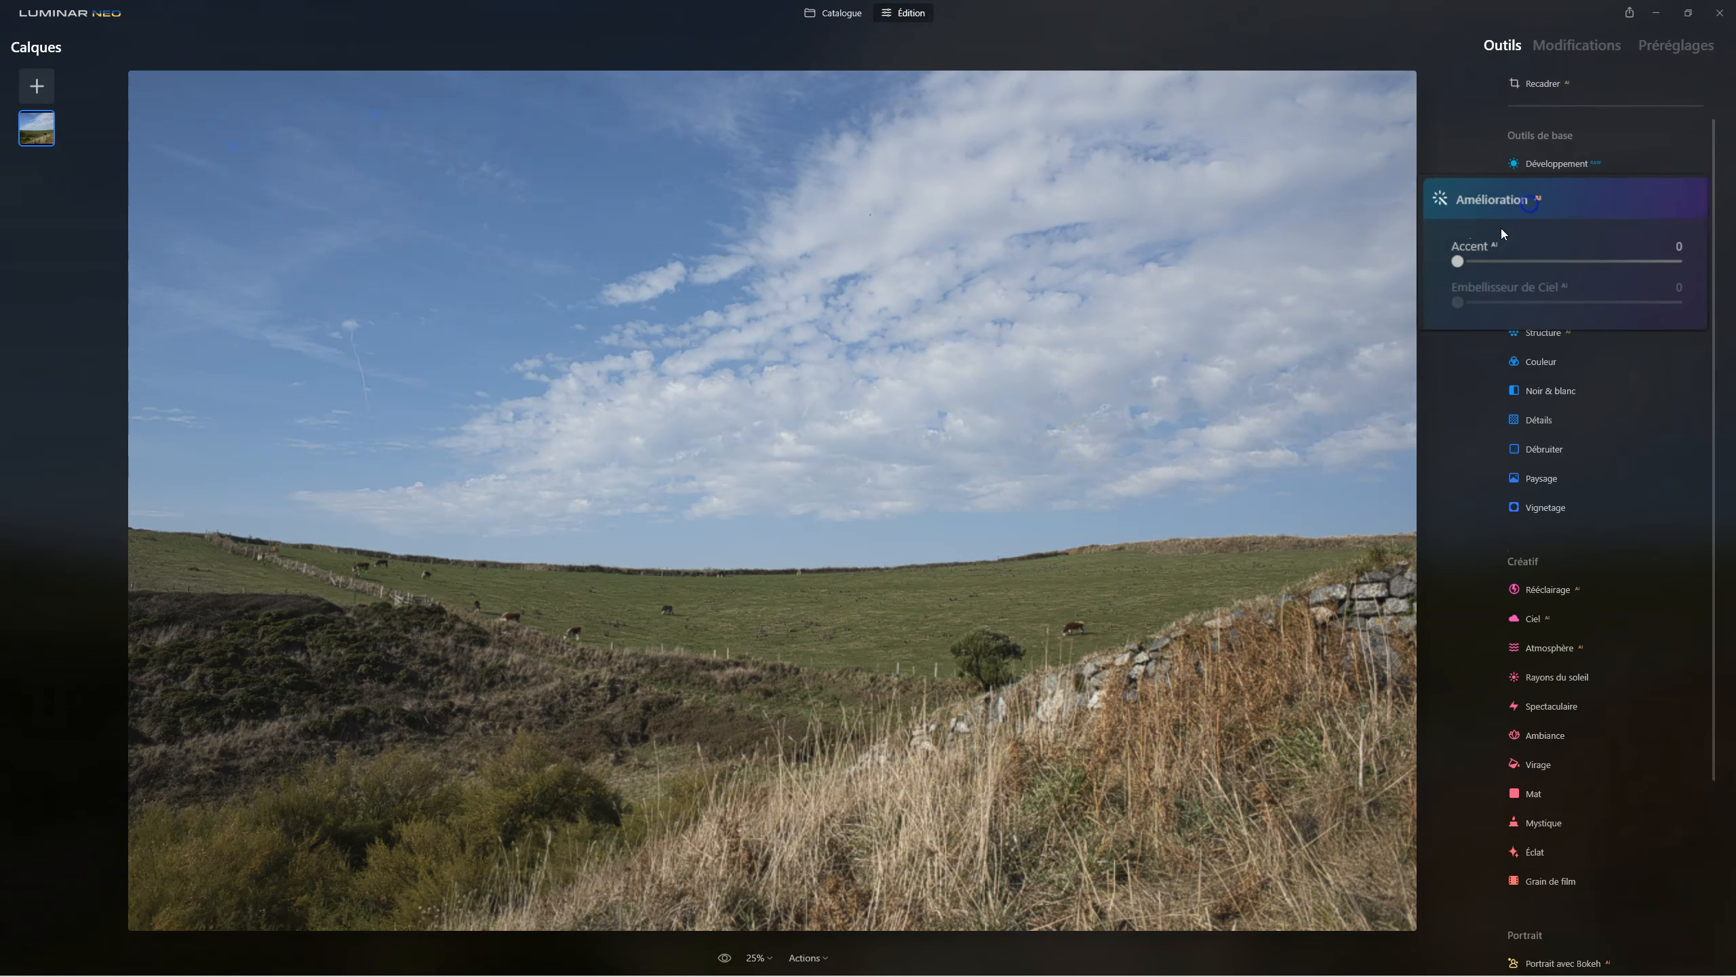
pyautogui.moveTo(1457, 260); pyautogui.dragTo(1628, 265)
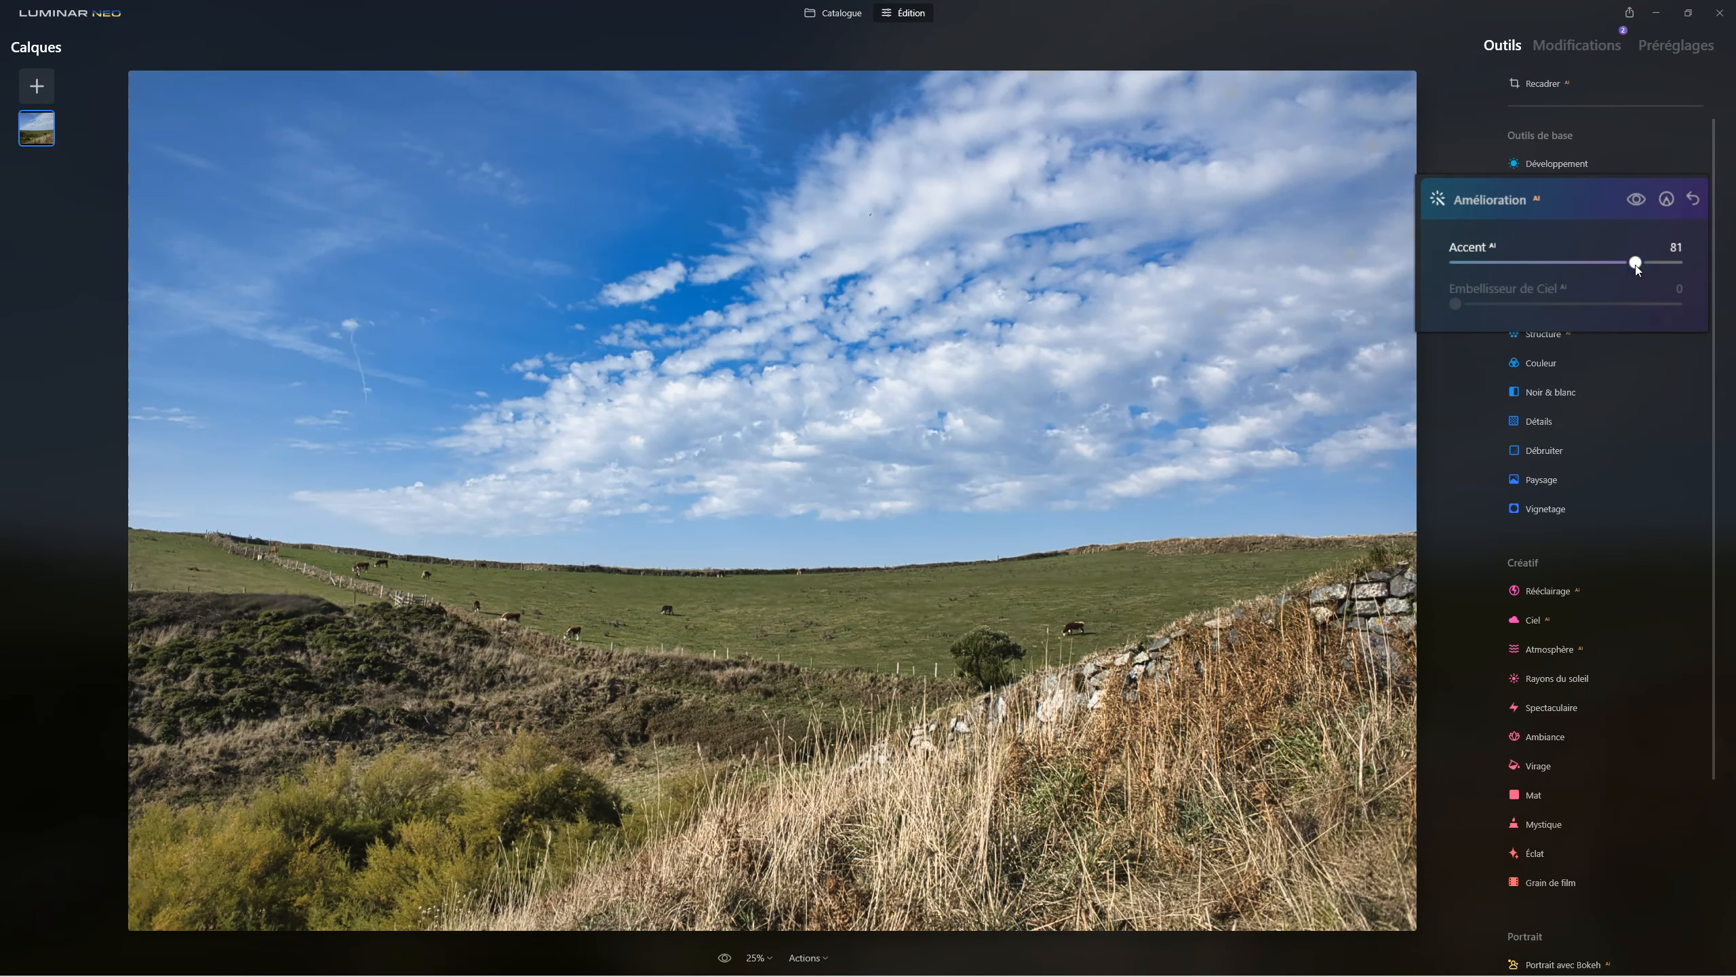
pyautogui.click(1638, 270)
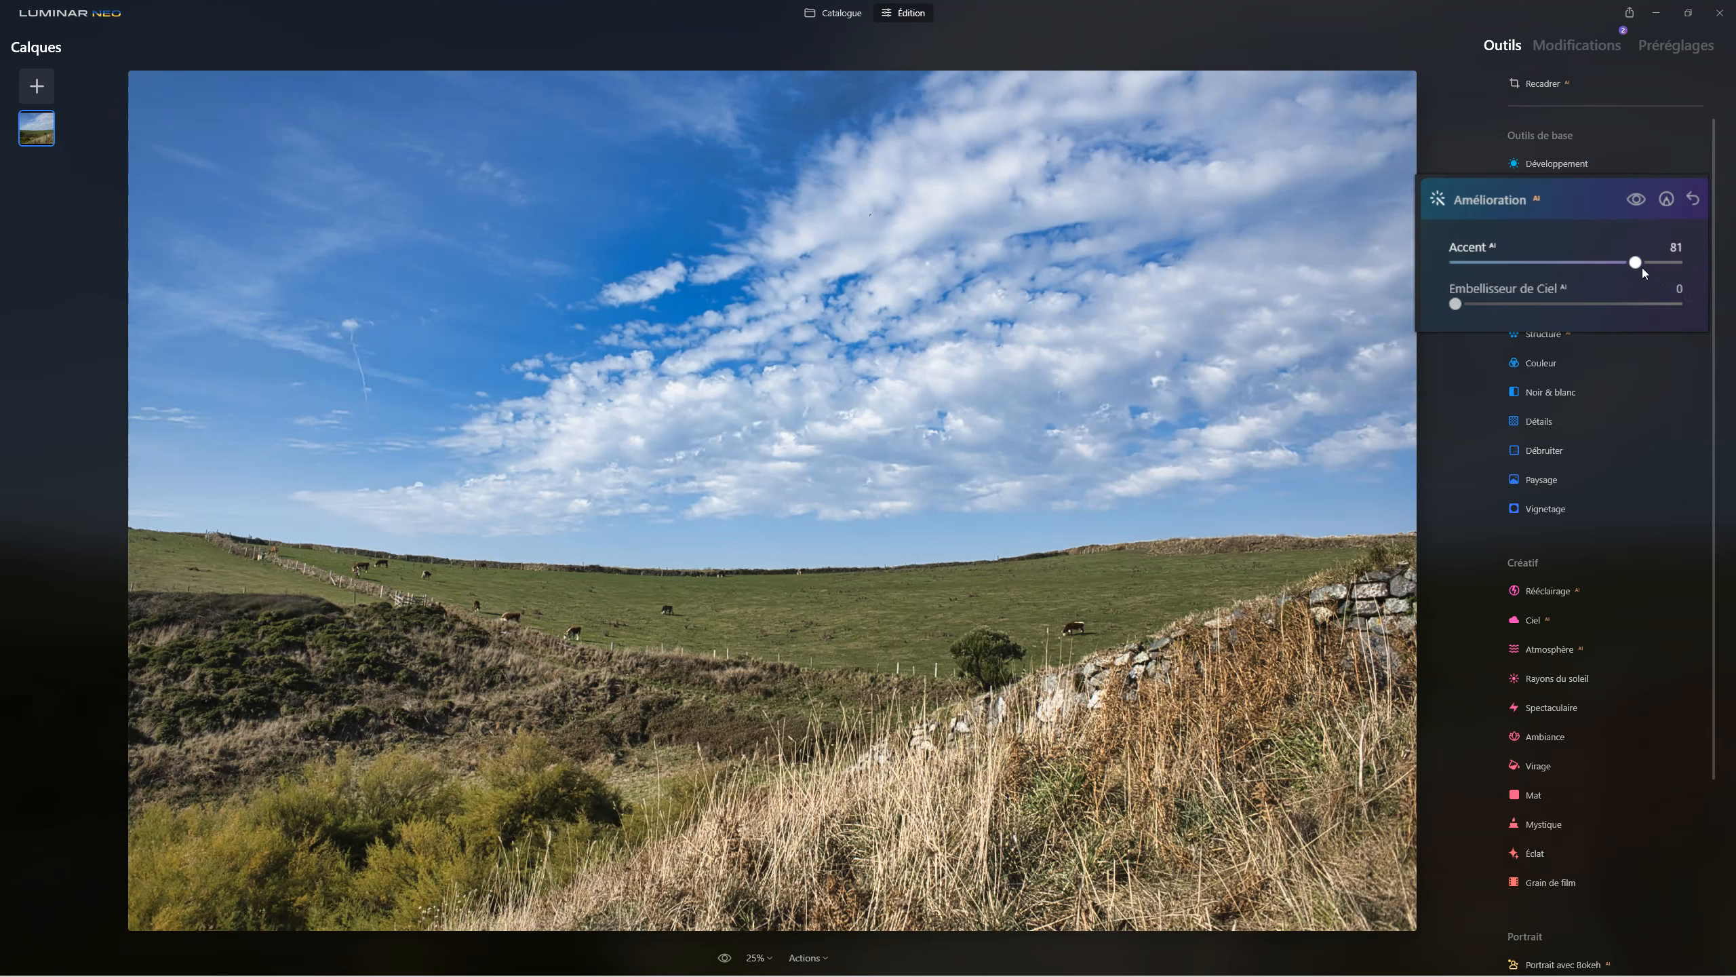
# - Try different Accent strengths, settle on 65, and set Embellisseur de Ciel to 17
pyautogui.click(1637, 262)
pyautogui.moveTo(1637, 262); pyautogui.dragTo(1477, 274)
pyautogui.moveTo(1621, 269); pyautogui.dragTo(1656, 269)
pyautogui.moveTo(1583, 267); pyautogui.dragTo(1600, 262)
pyautogui.moveTo(1456, 305); pyautogui.dragTo(1509, 310)
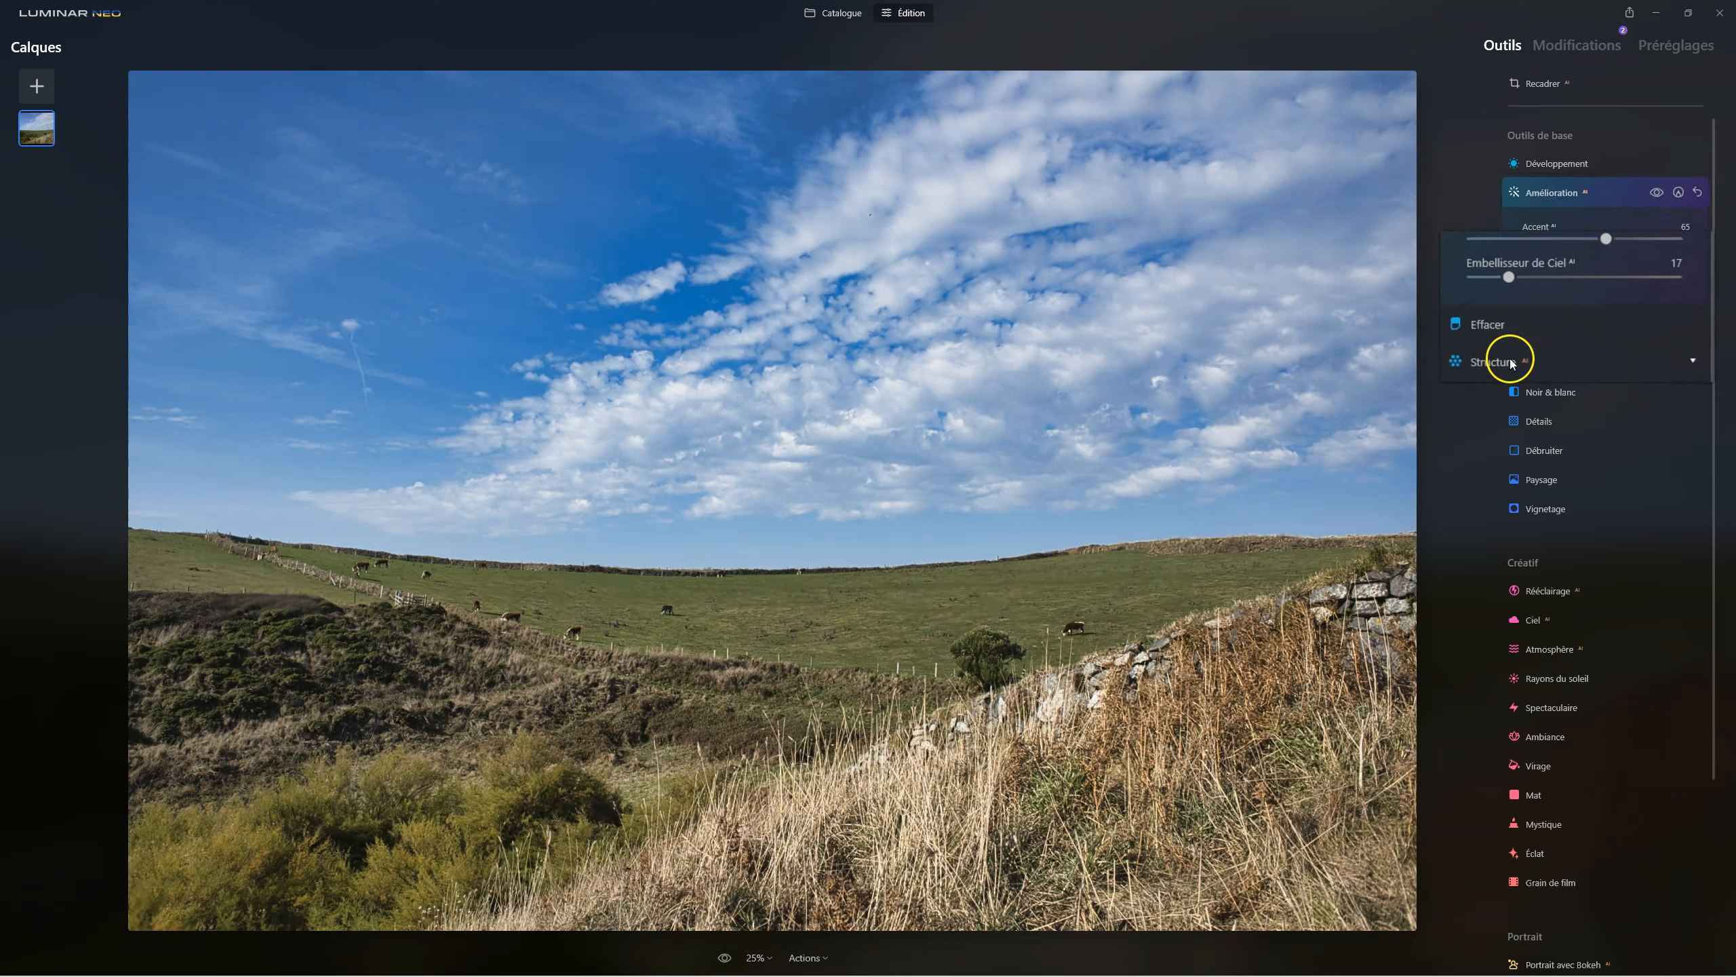
# - Try the Structure tool on the hillside photo with Quantité 23 and Renforcer 64, and reset it
pyautogui.click(1494, 362)
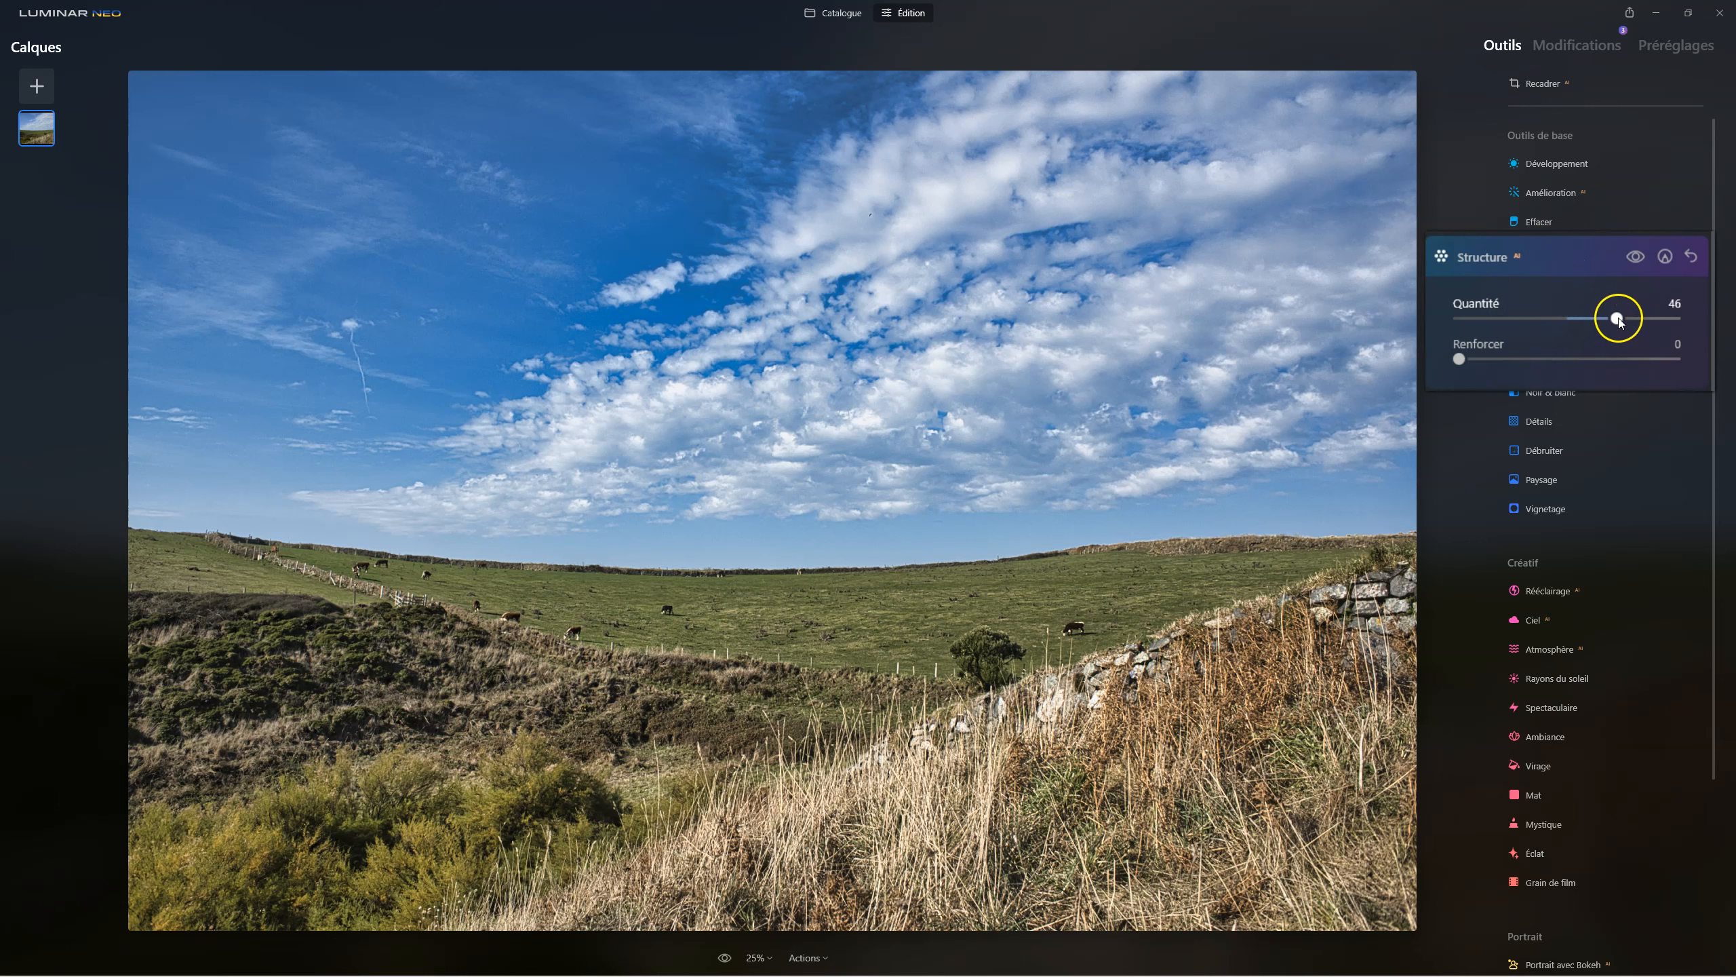
pyautogui.moveTo(1617, 319)
pyautogui.mouseDown()
pyautogui.moveTo(1510, 323)
pyautogui.moveTo(1607, 321)
pyautogui.moveTo(1534, 312)
pyautogui.moveTo(1594, 314)
pyautogui.mouseUp()
pyautogui.moveTo(1459, 358); pyautogui.dragTo(1597, 360)
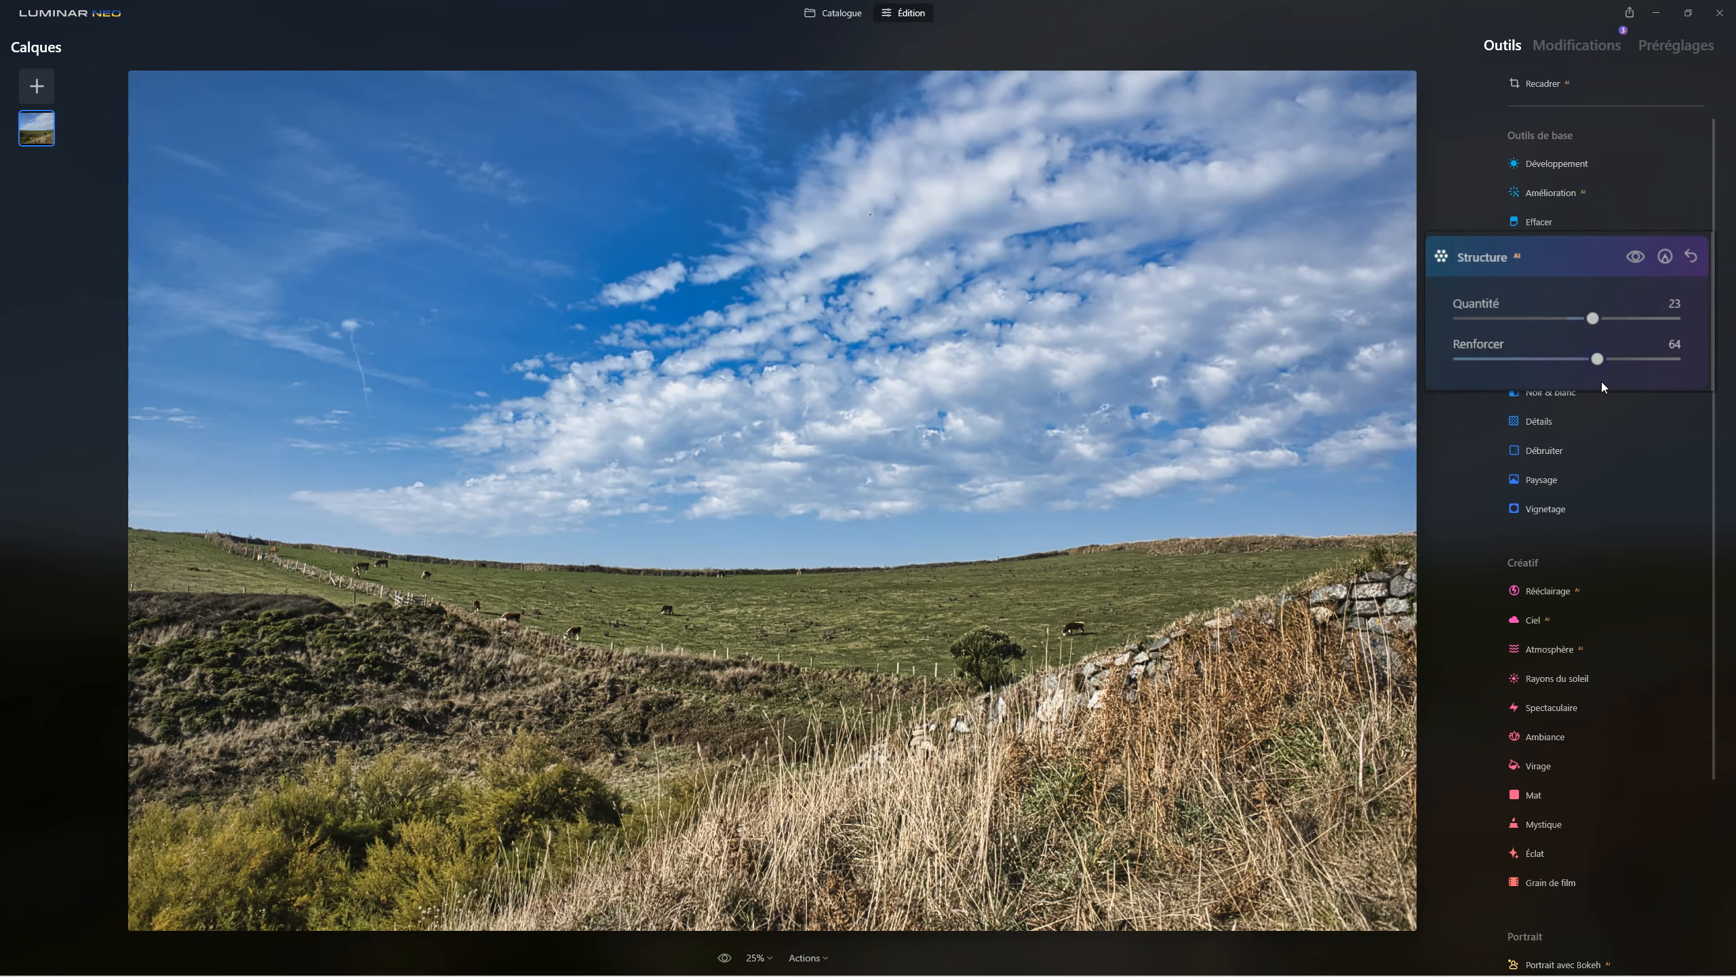
pyautogui.click(1655, 249)
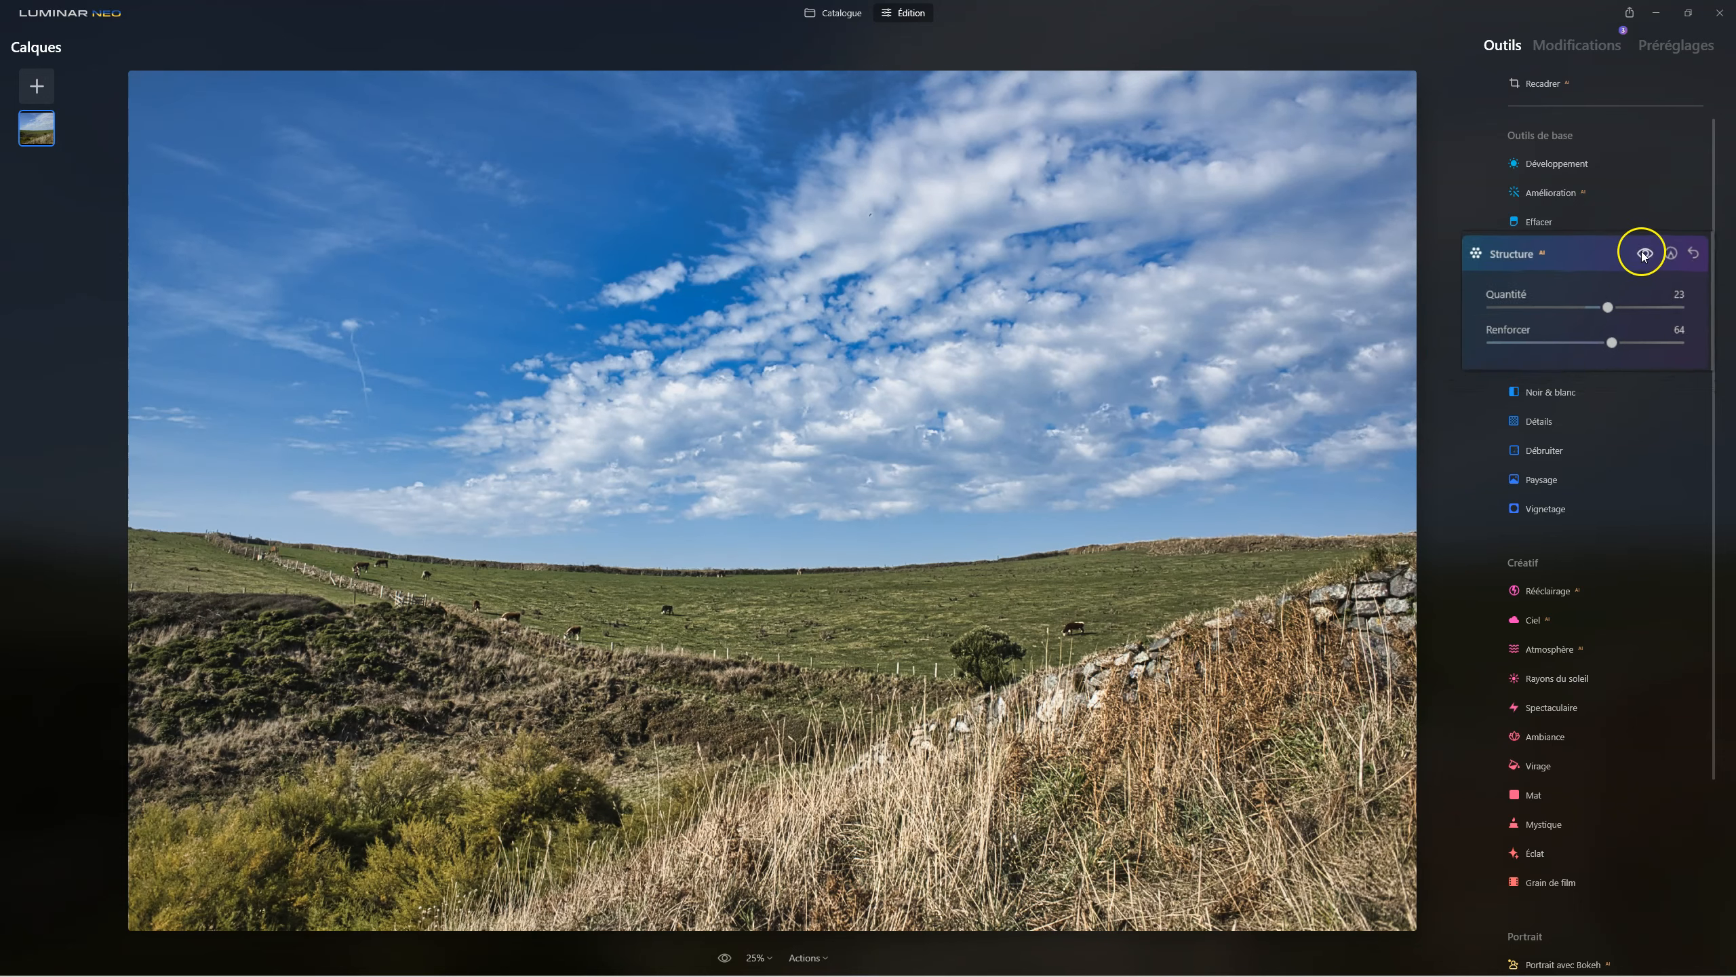
pyautogui.click(1699, 251)
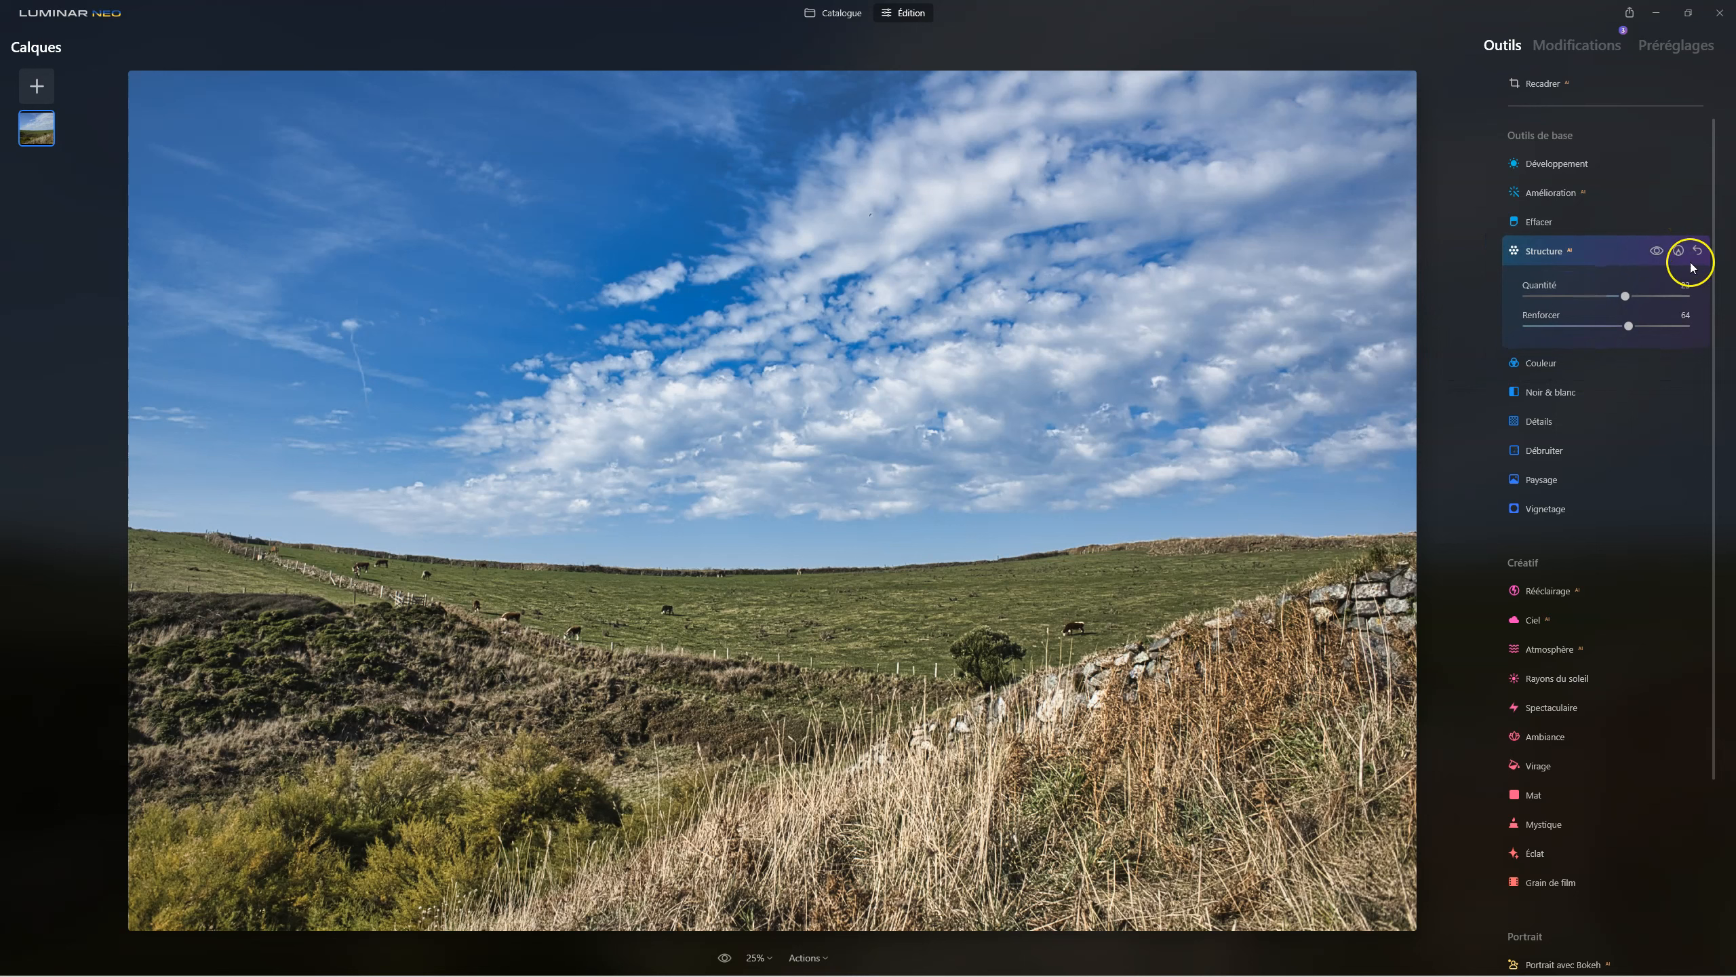
pyautogui.click(1509, 218)
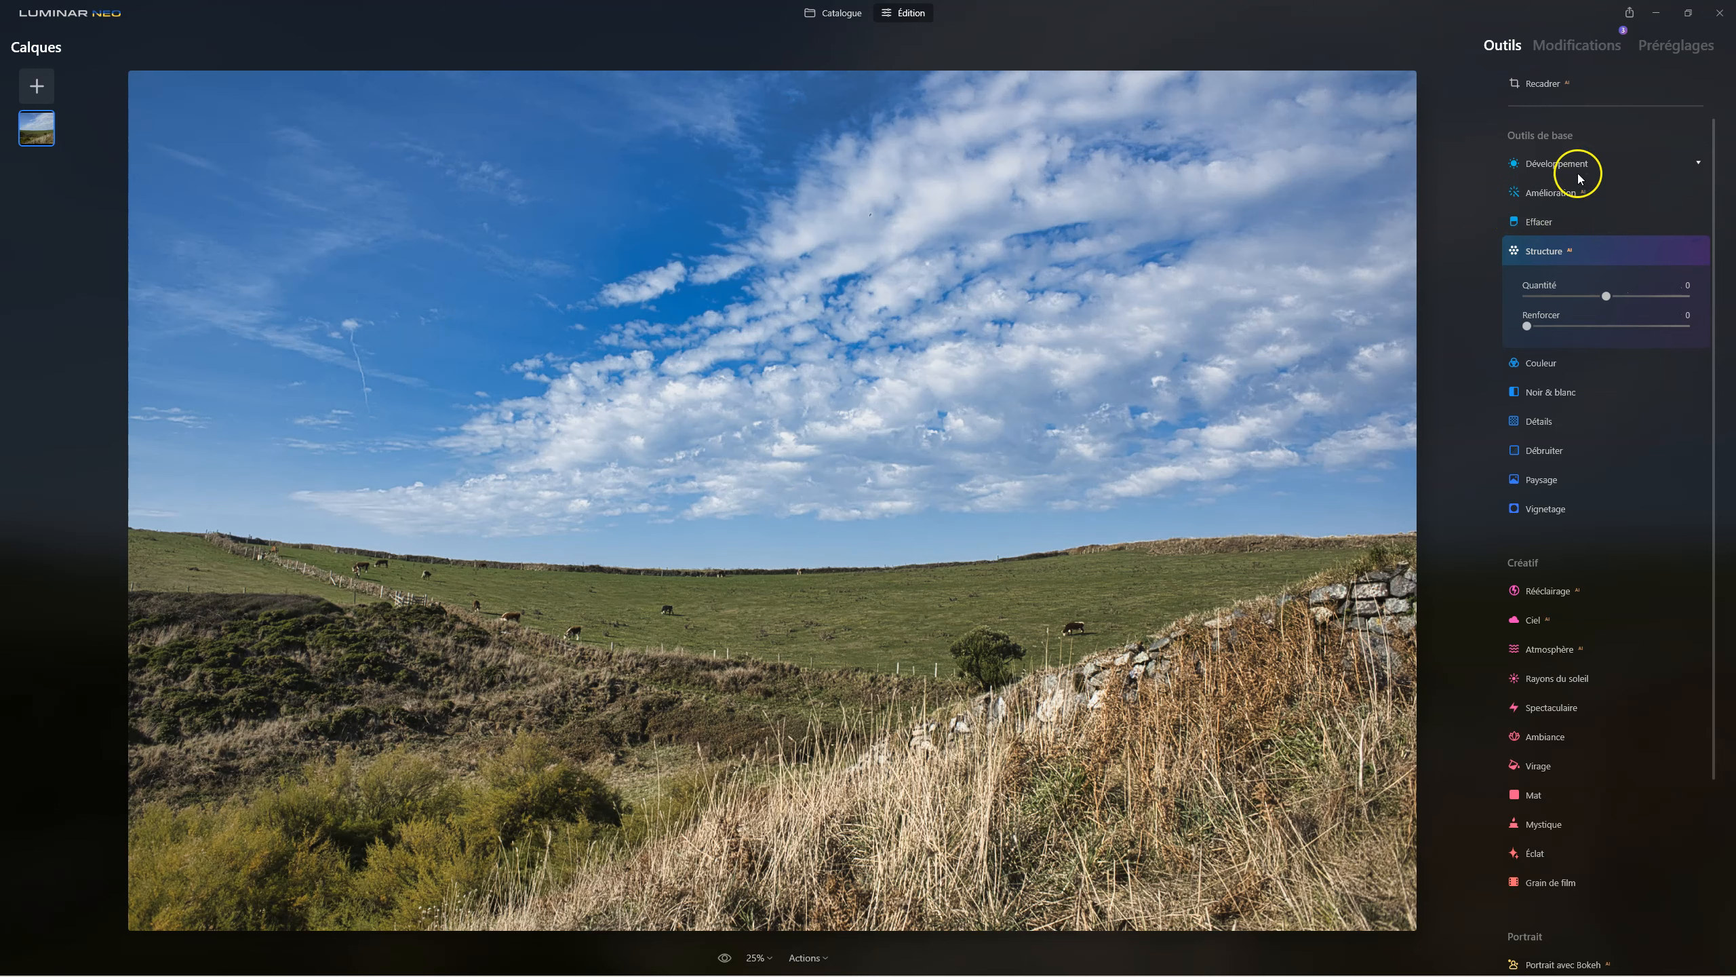
# - Reopen the applied Amélioration edit and set Accent to 48 and Embellisseur de Ciel to 30
pyautogui.click(1555, 193)
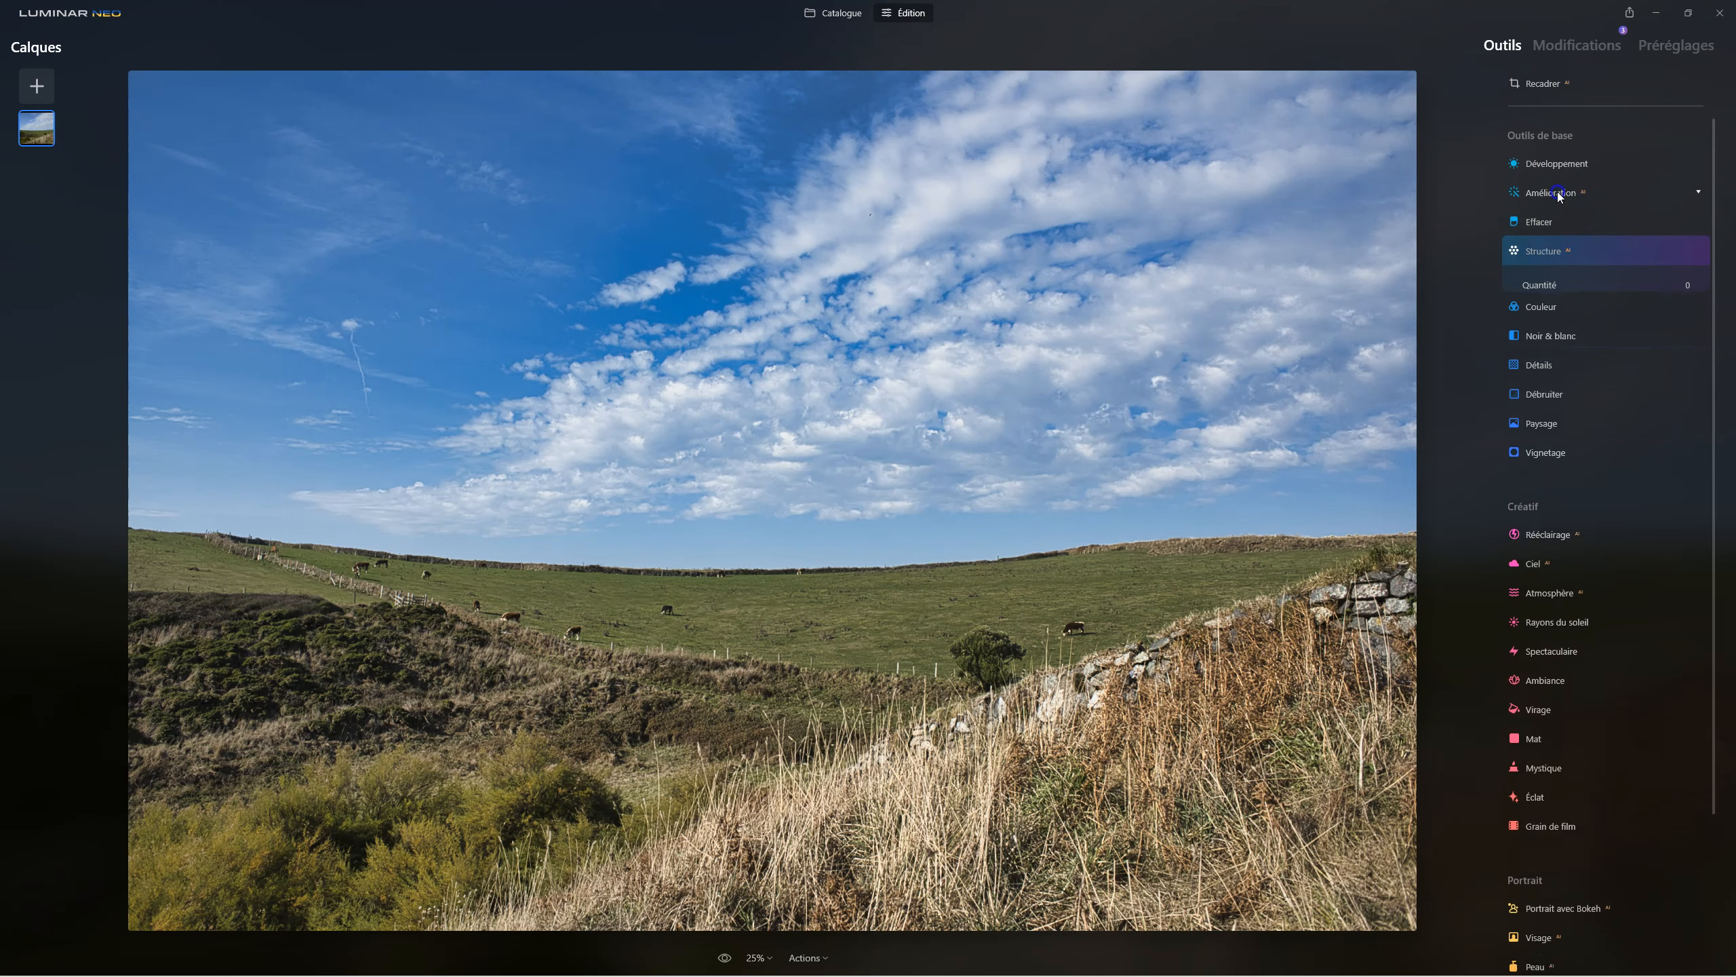
pyautogui.click(1578, 48)
pyautogui.click(1698, 133)
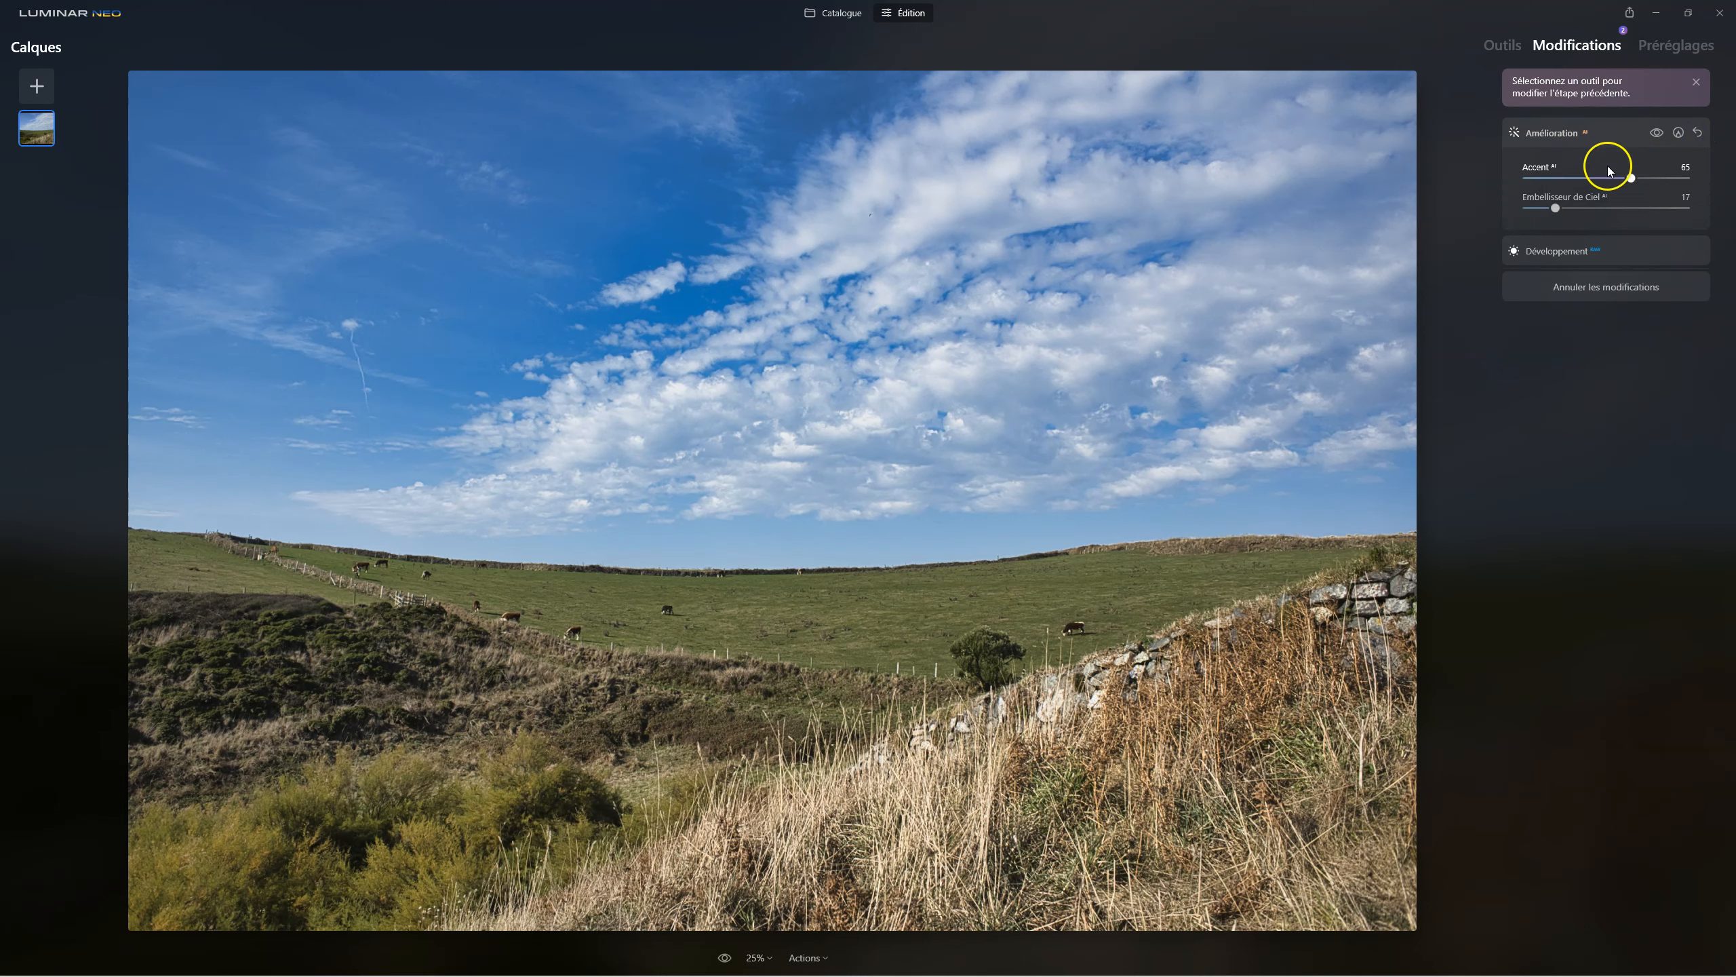
pyautogui.moveTo(1632, 178); pyautogui.dragTo(1578, 215)
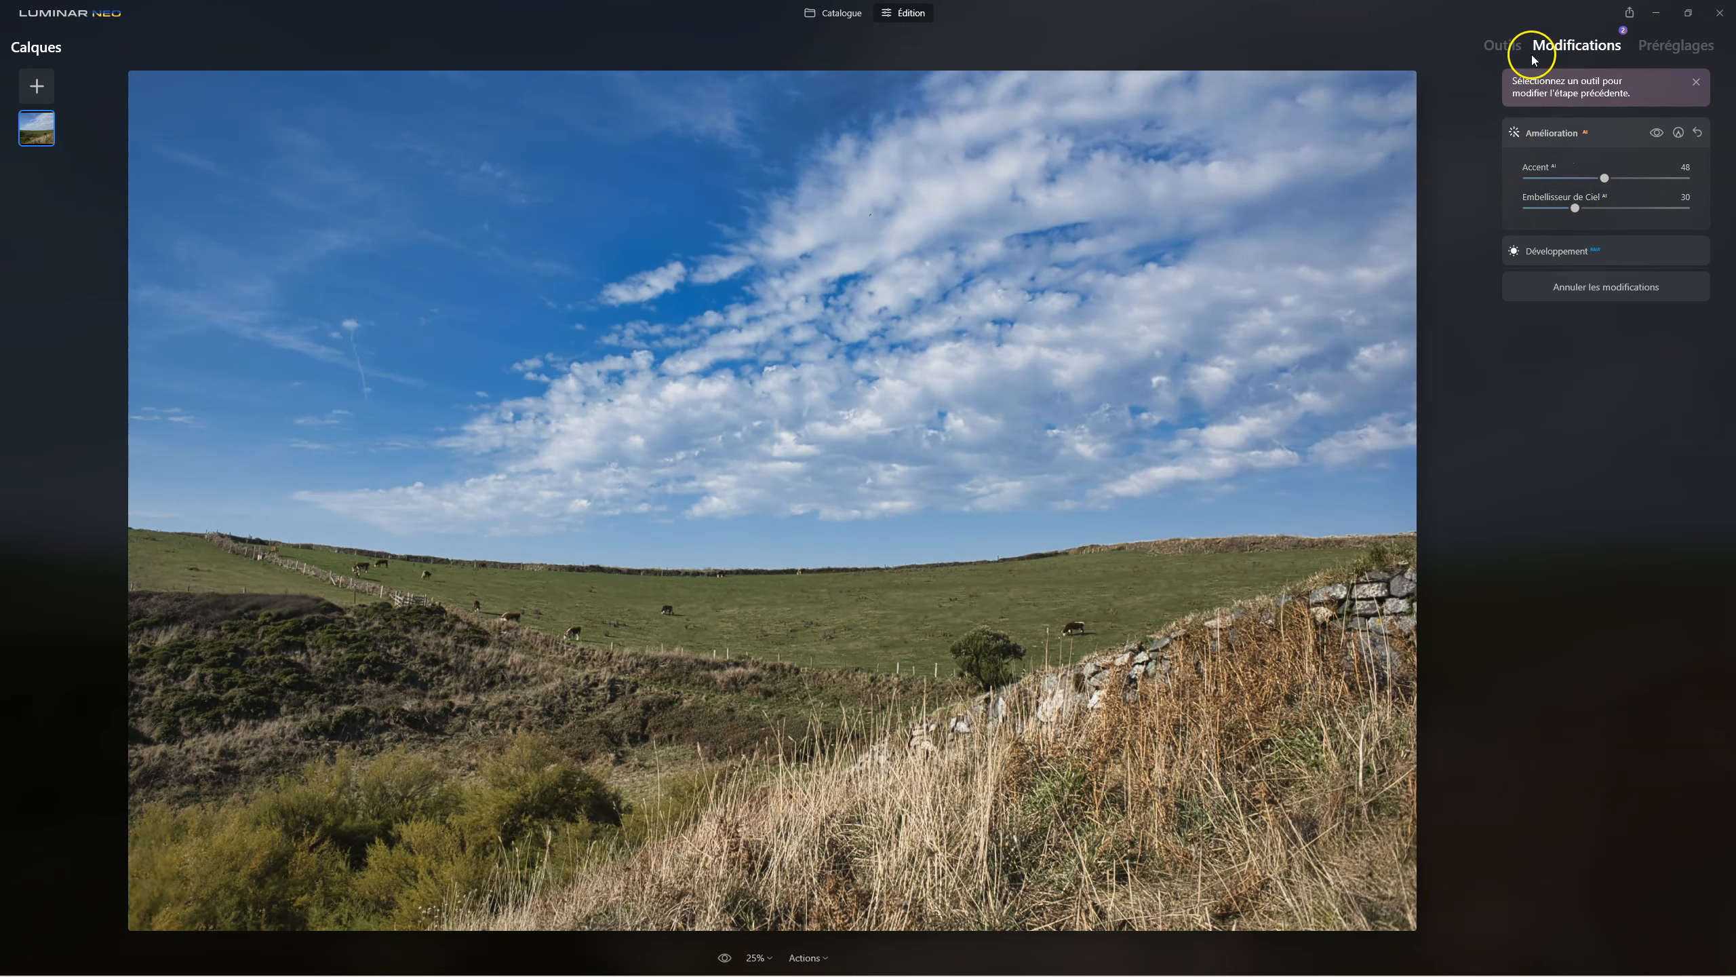
# - In the Paysage tool, set Réduire la brume to 17, Heure dorée to 26, Accentuer le feuillage to 29 and Teinte feuillage to -51
pyautogui.click(1503, 45)
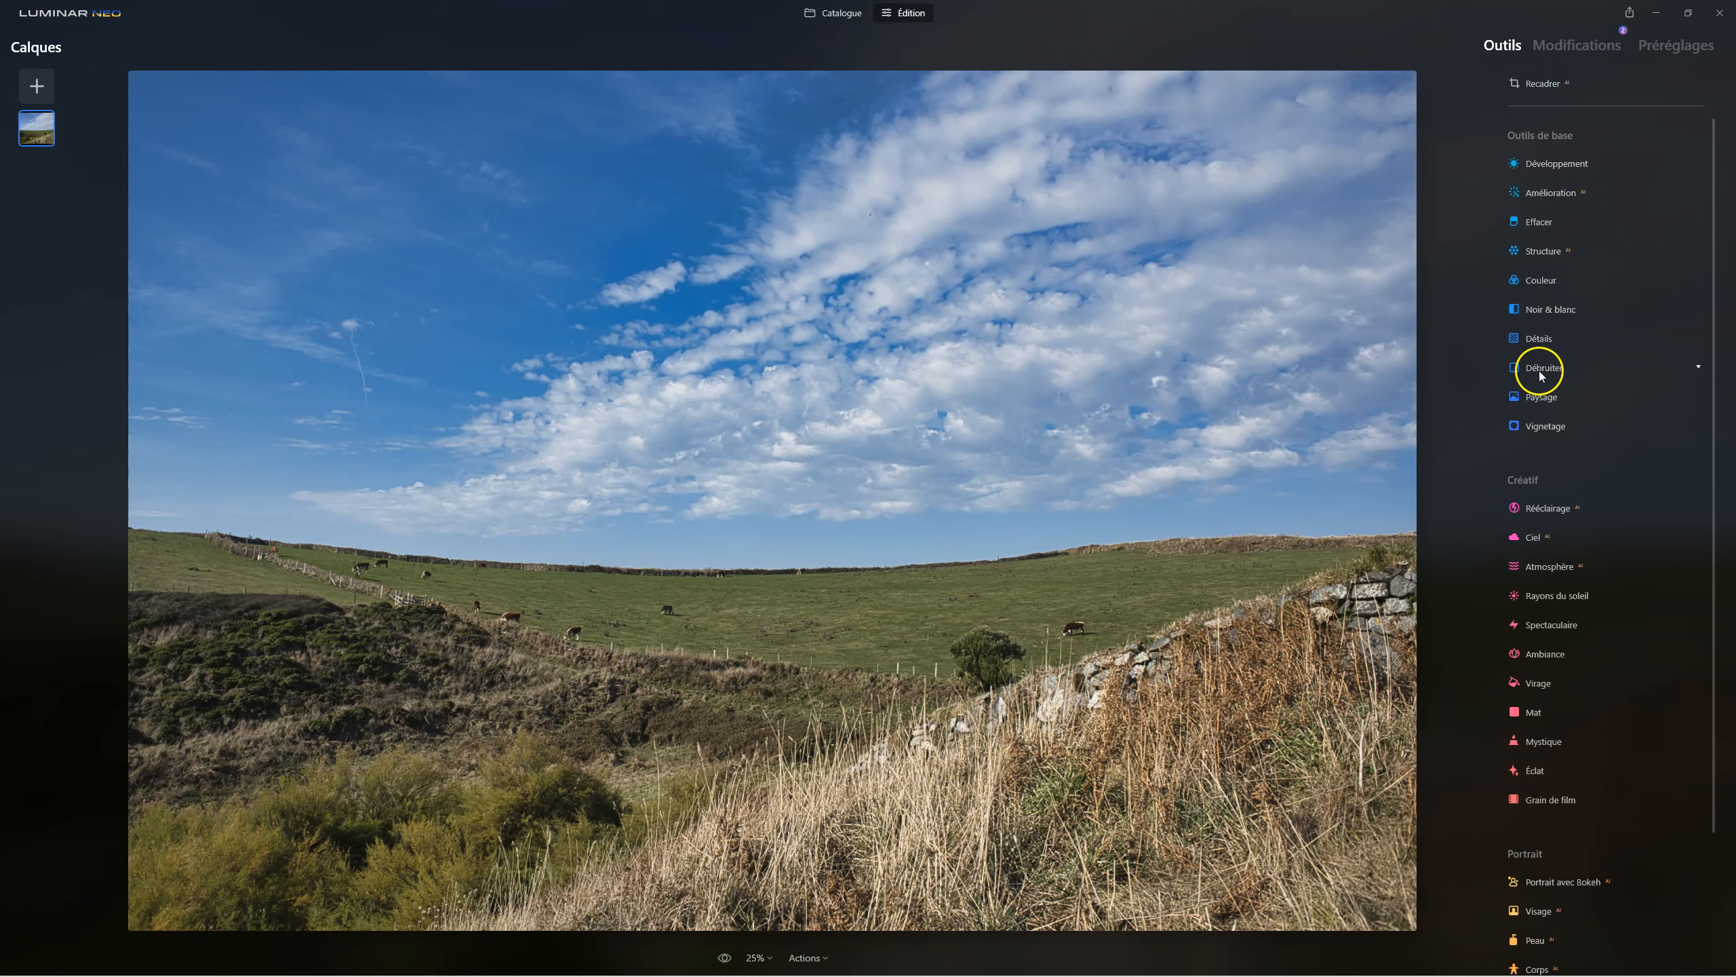
pyautogui.click(1514, 397)
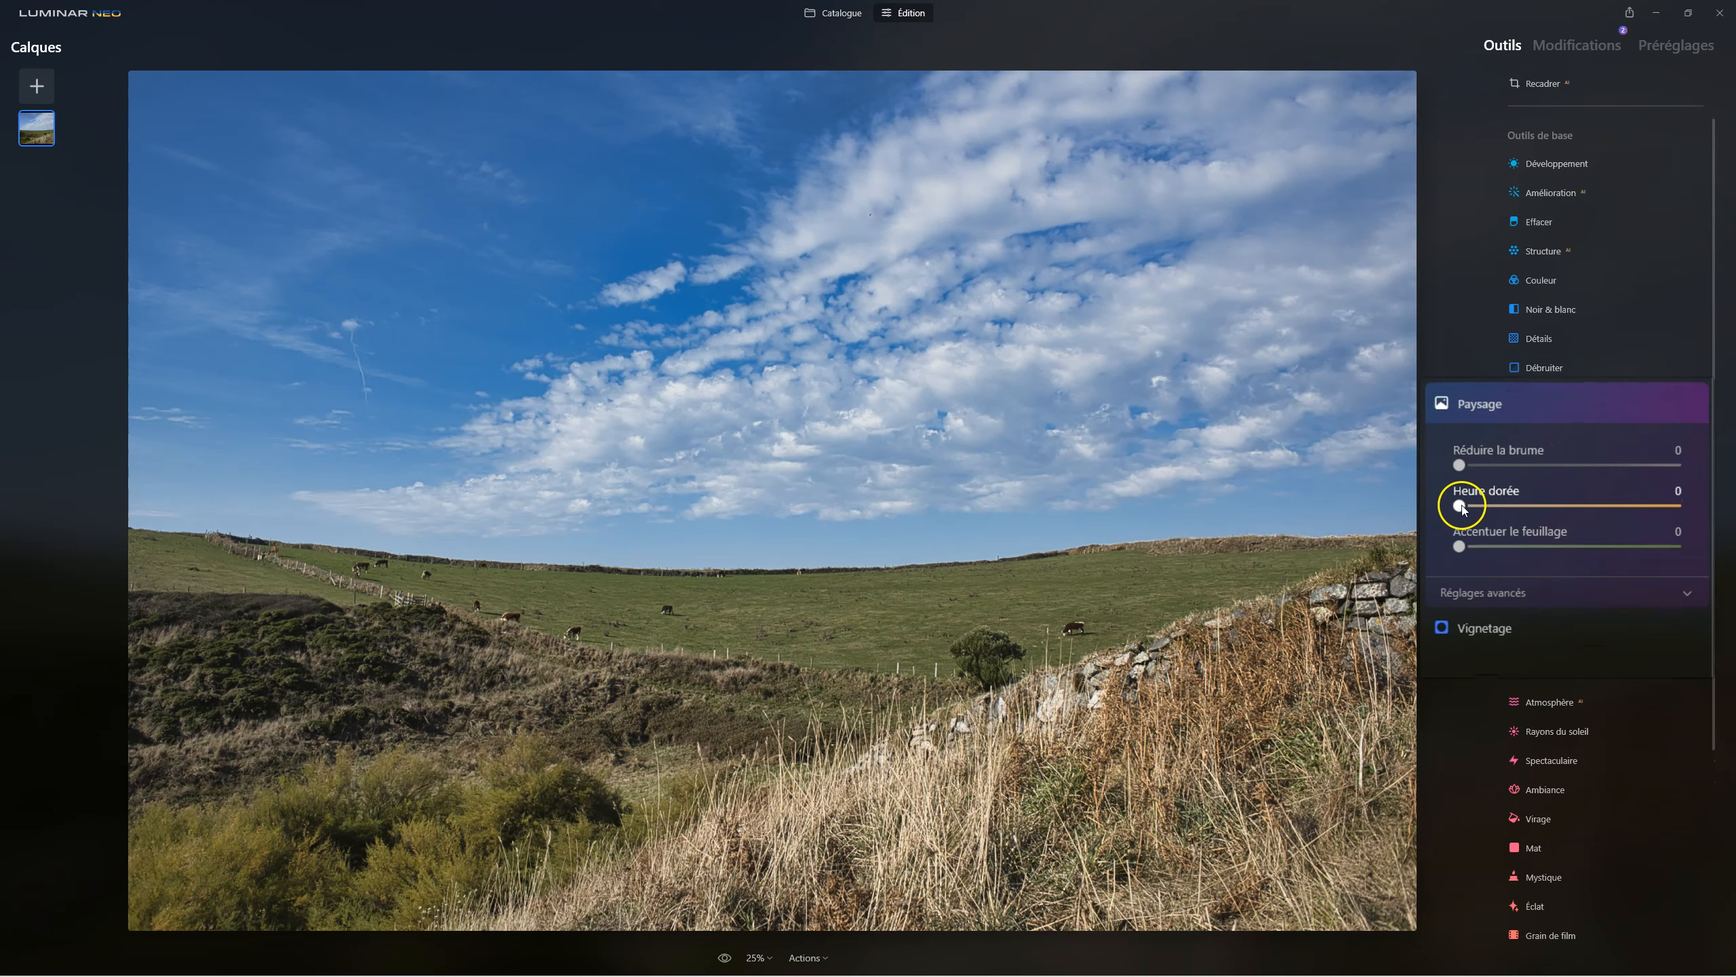
pyautogui.moveTo(1492, 510); pyautogui.dragTo(1518, 510)
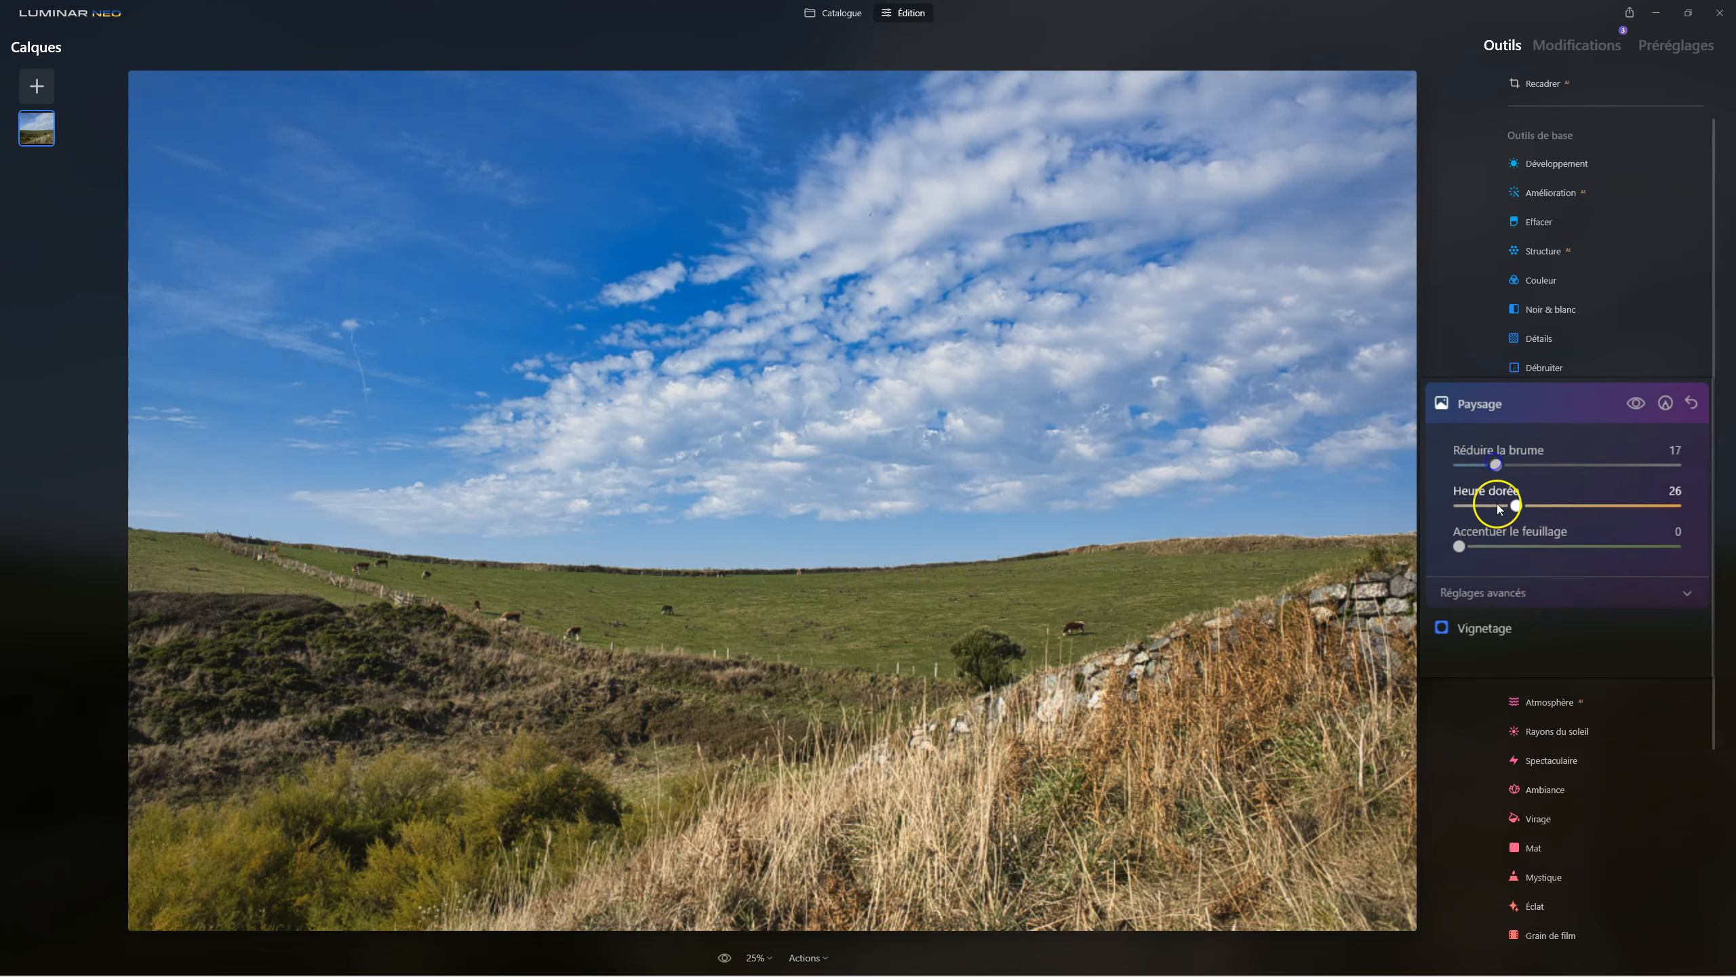
pyautogui.moveTo(1460, 546); pyautogui.dragTo(1524, 545)
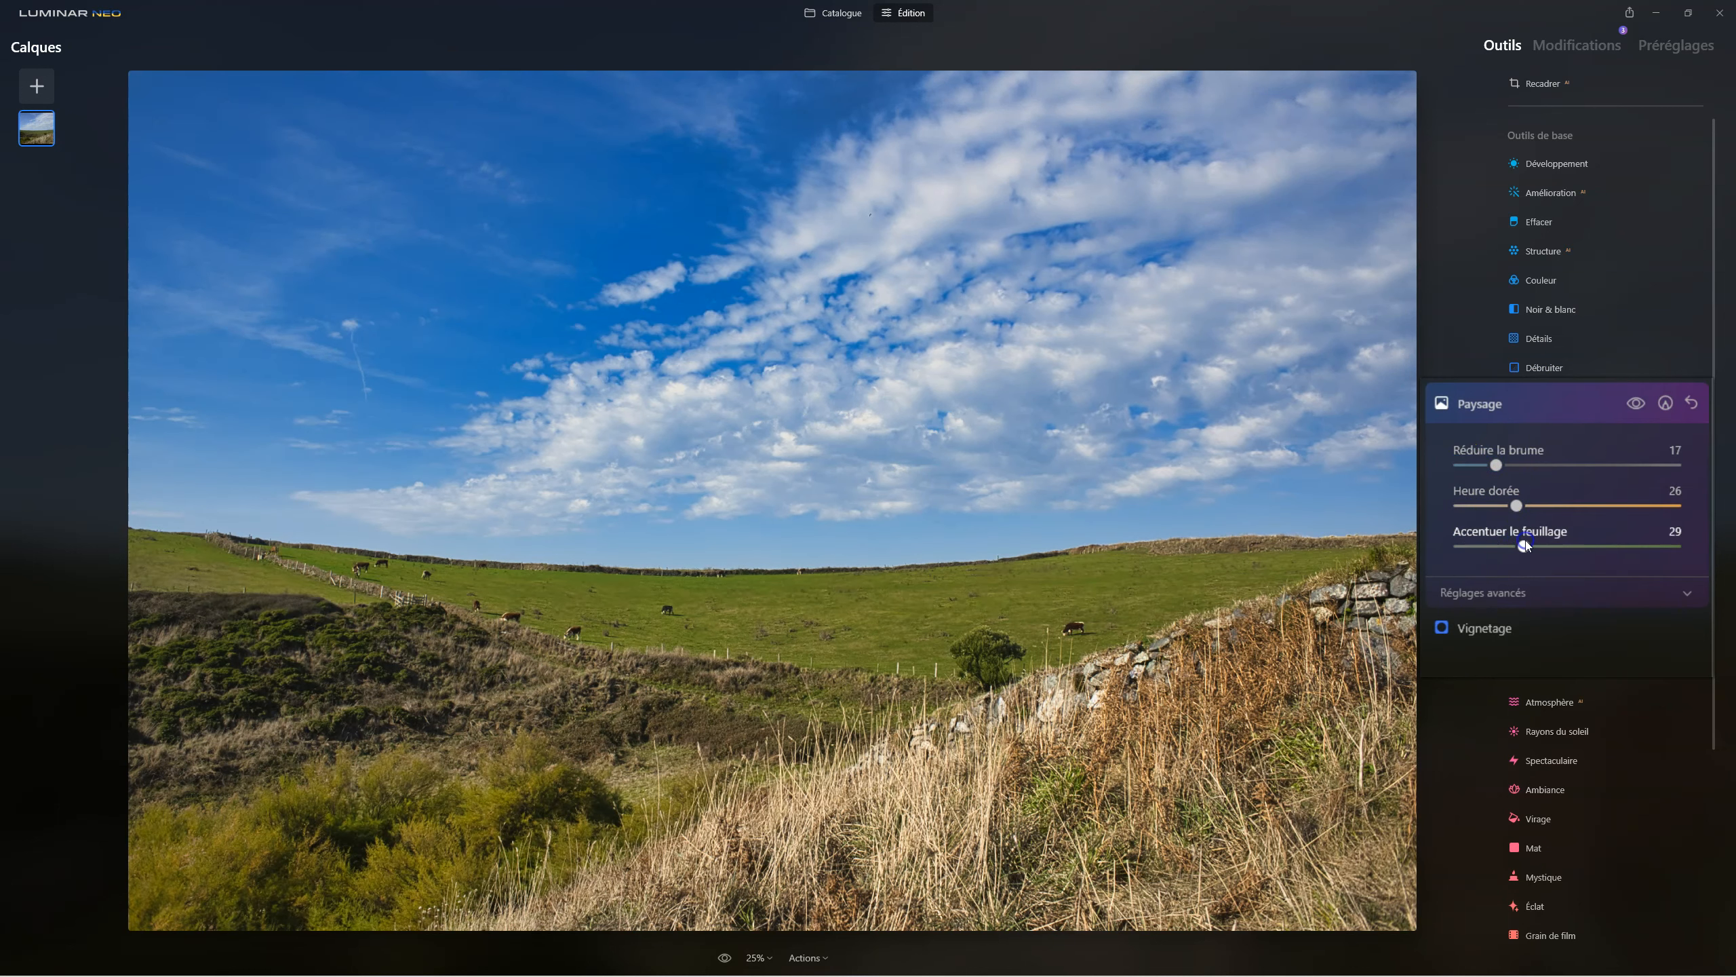
pyautogui.click(1477, 593)
pyautogui.click(1550, 640)
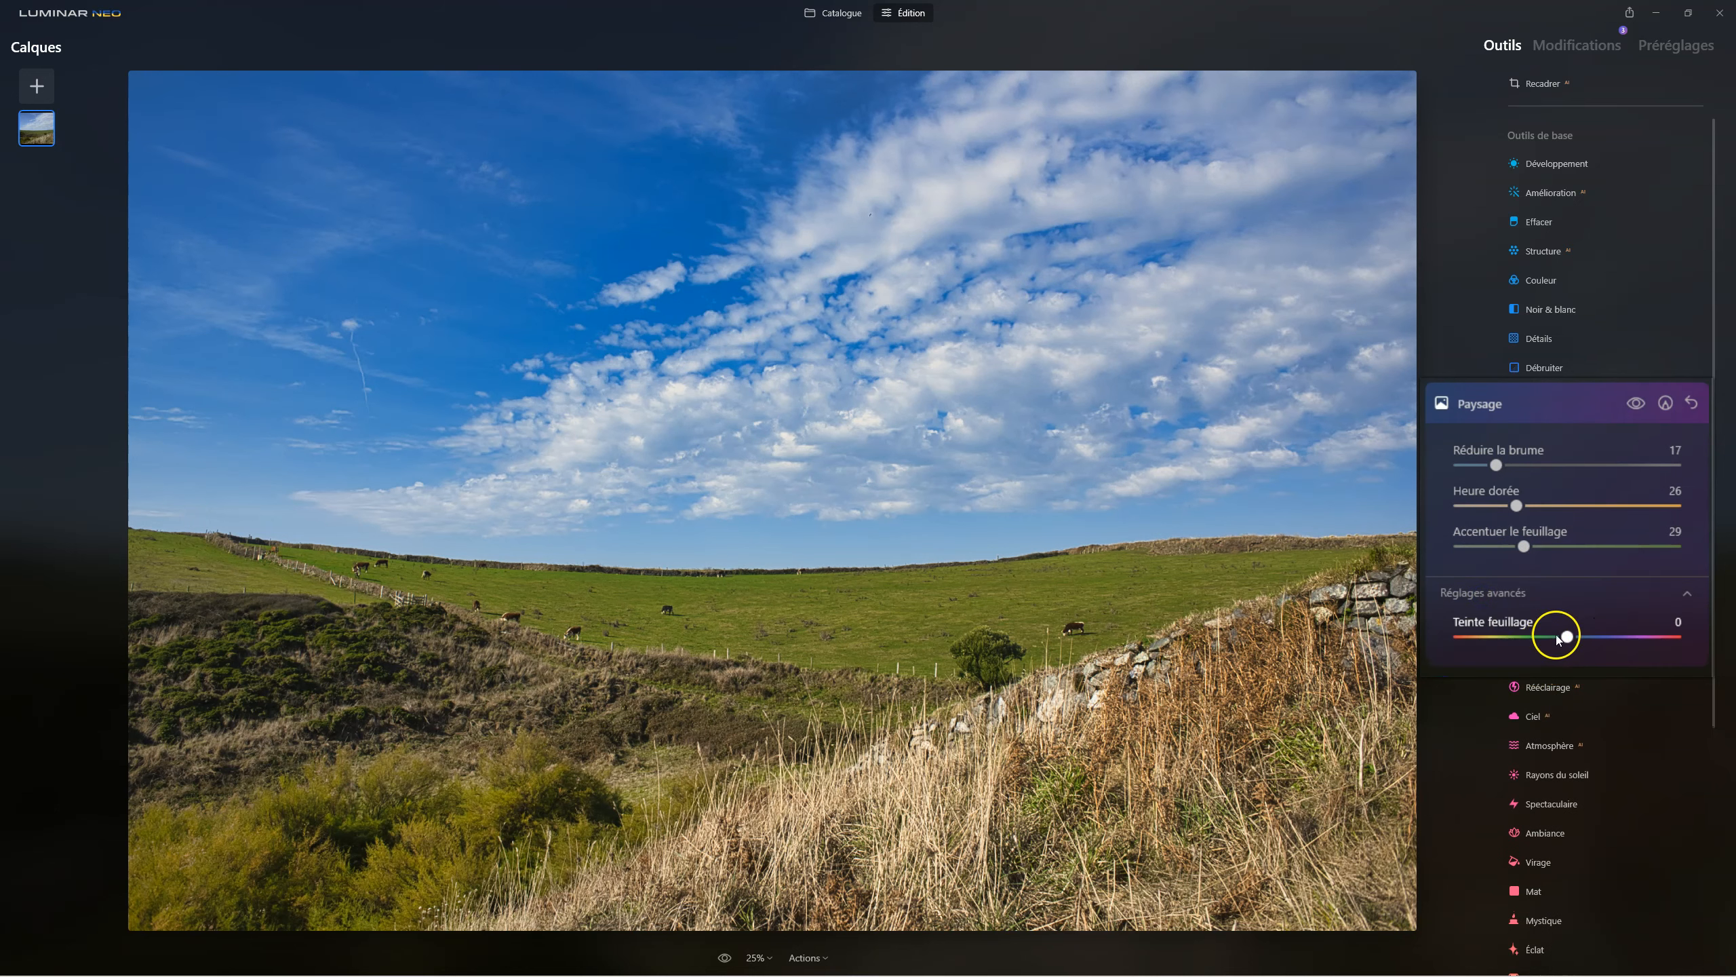
pyautogui.moveTo(1565, 636); pyautogui.dragTo(1513, 639)
# - Lower Embellisseur de Ciel to 8 in the applied Amélioration edit and review the applied Paysage edit
pyautogui.click(1582, 43)
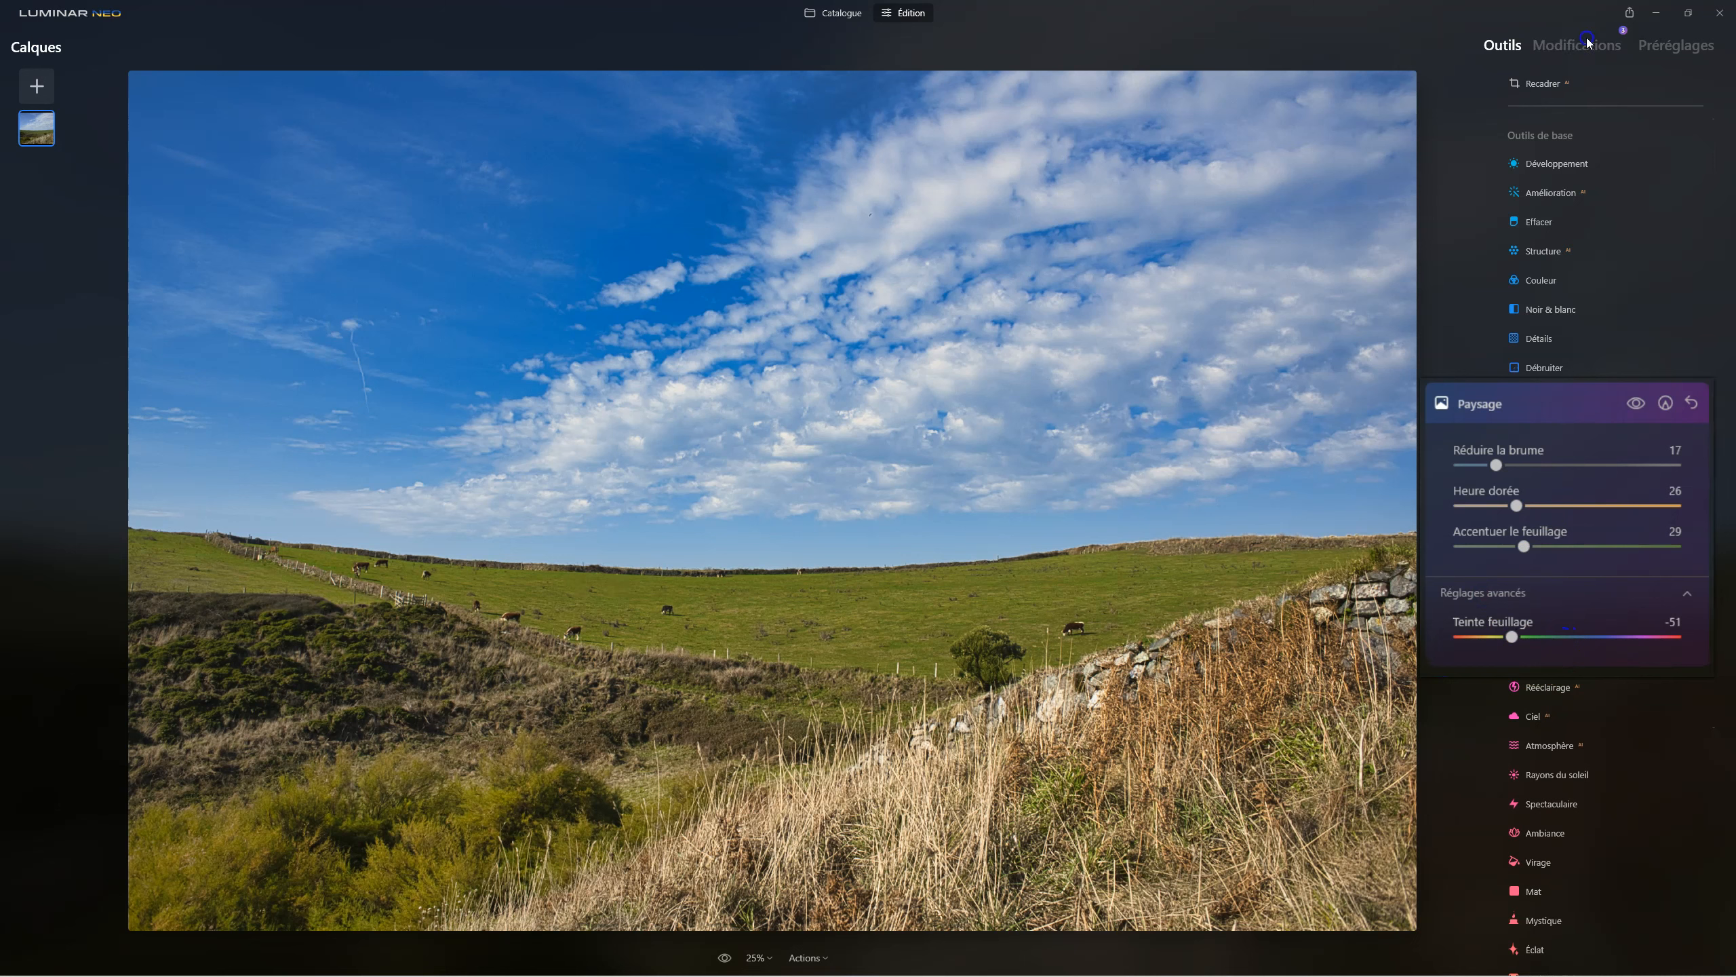
pyautogui.click(1602, 136)
pyautogui.click(1565, 303)
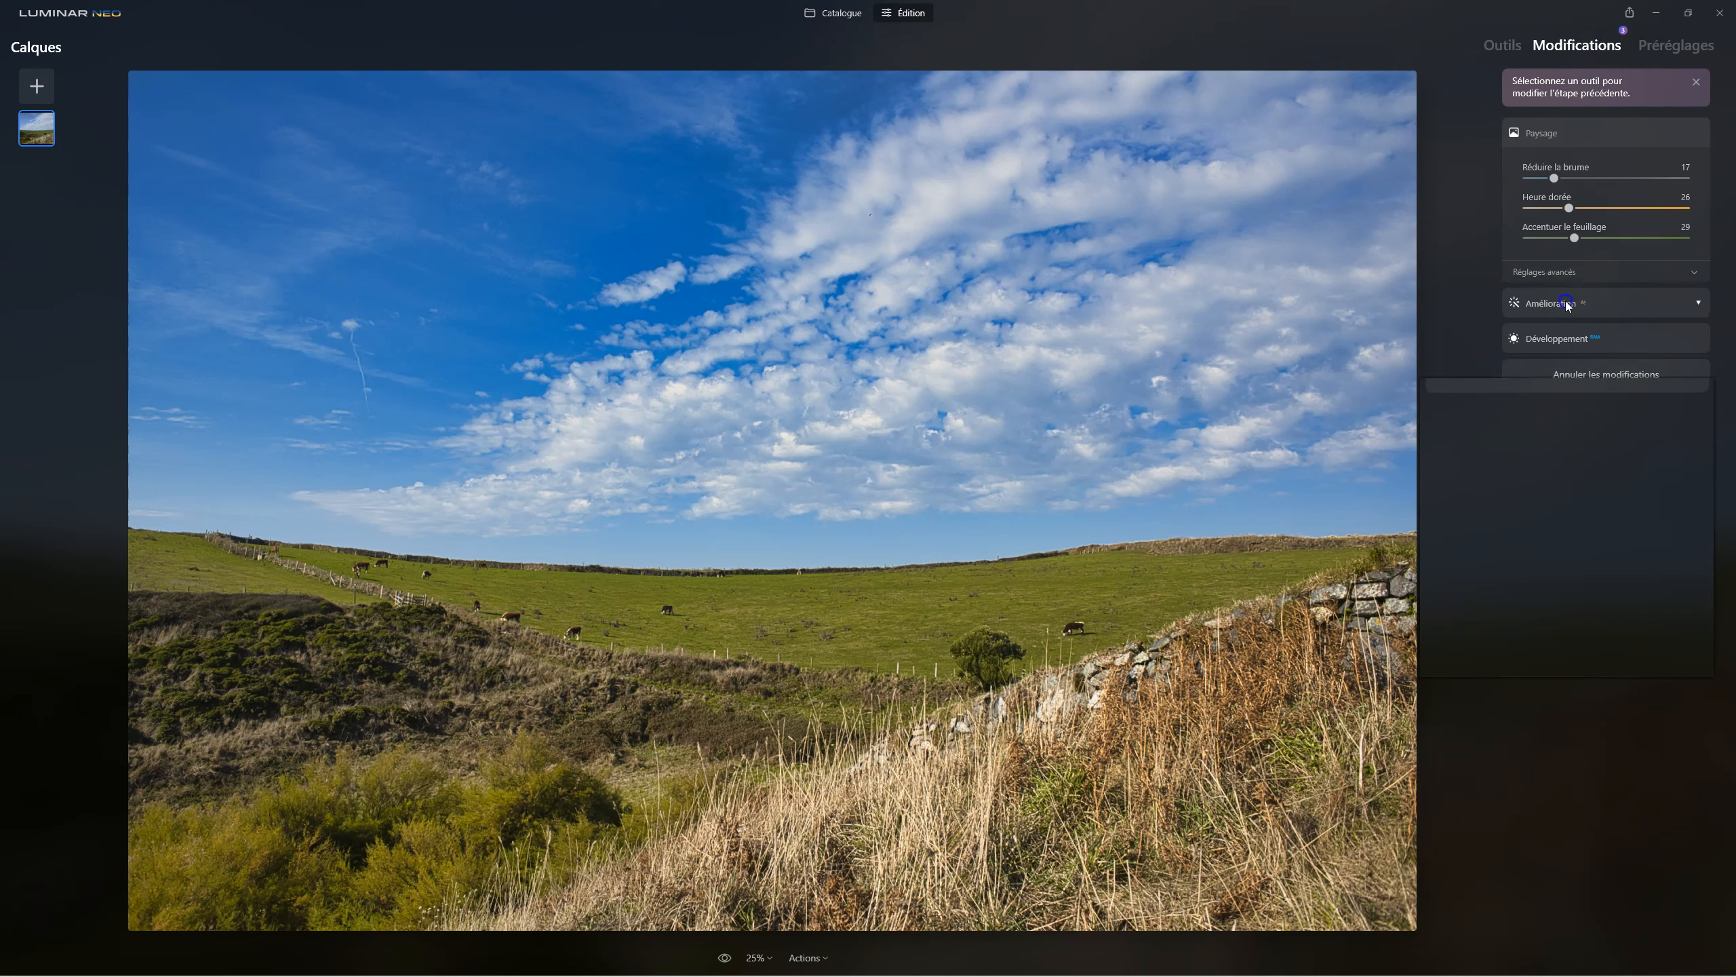
pyautogui.moveTo(1575, 244); pyautogui.dragTo(1430, 248)
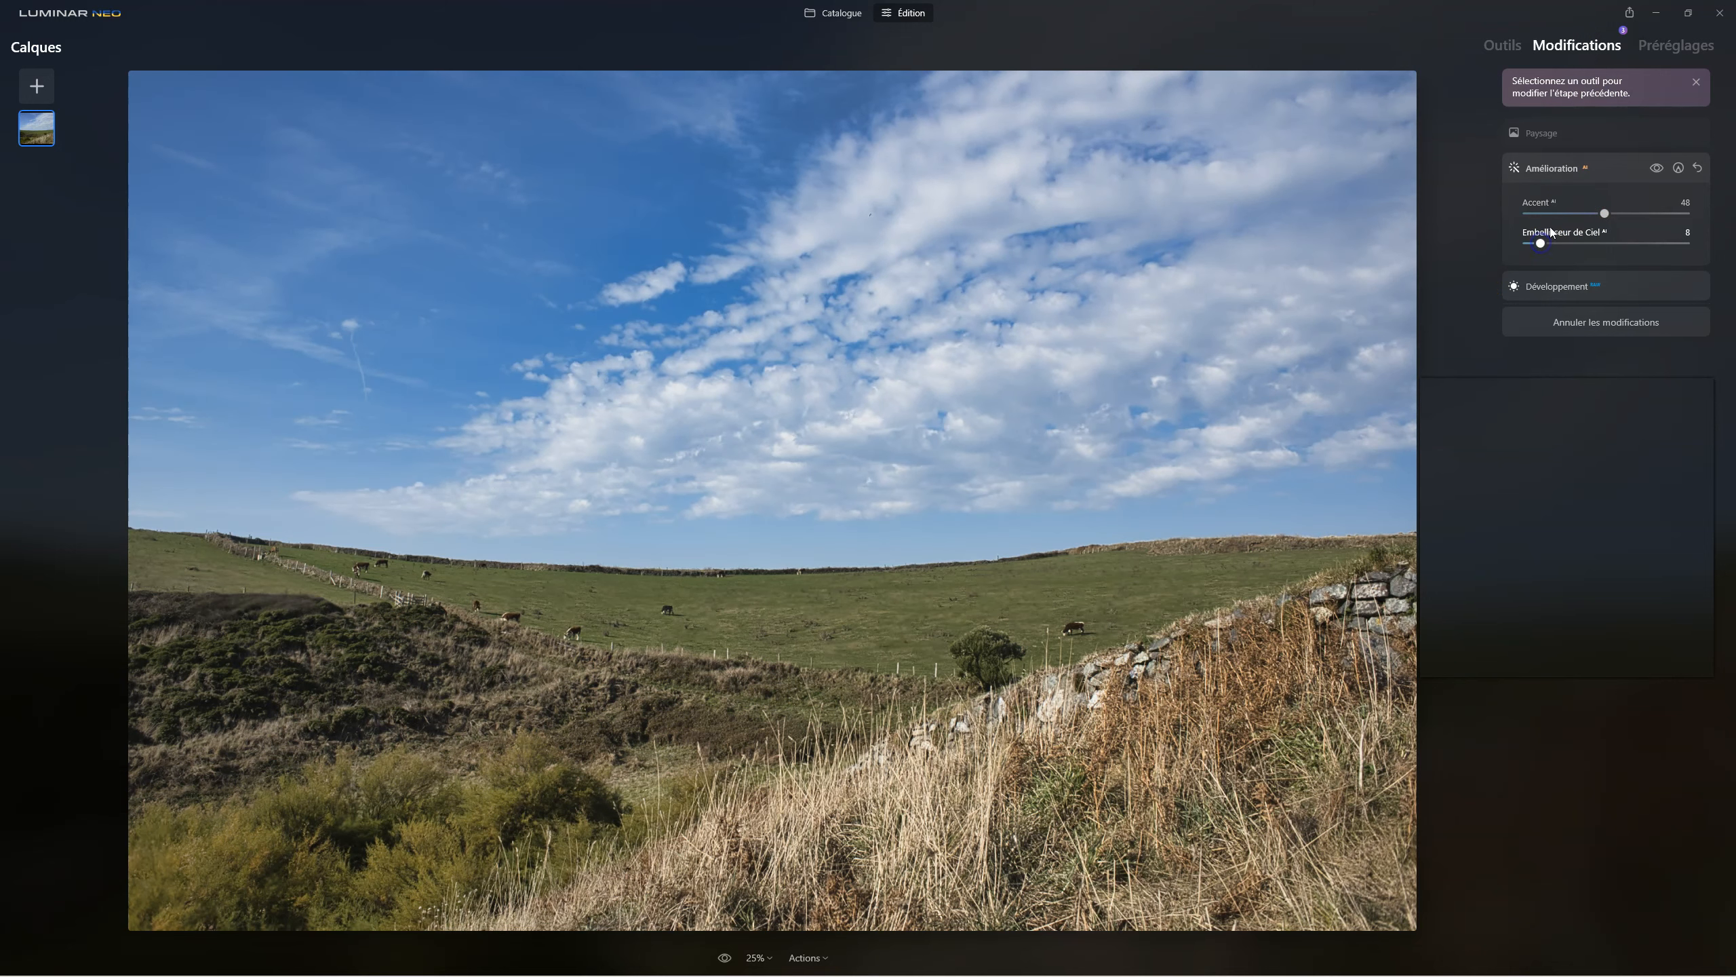
pyautogui.click(1545, 134)
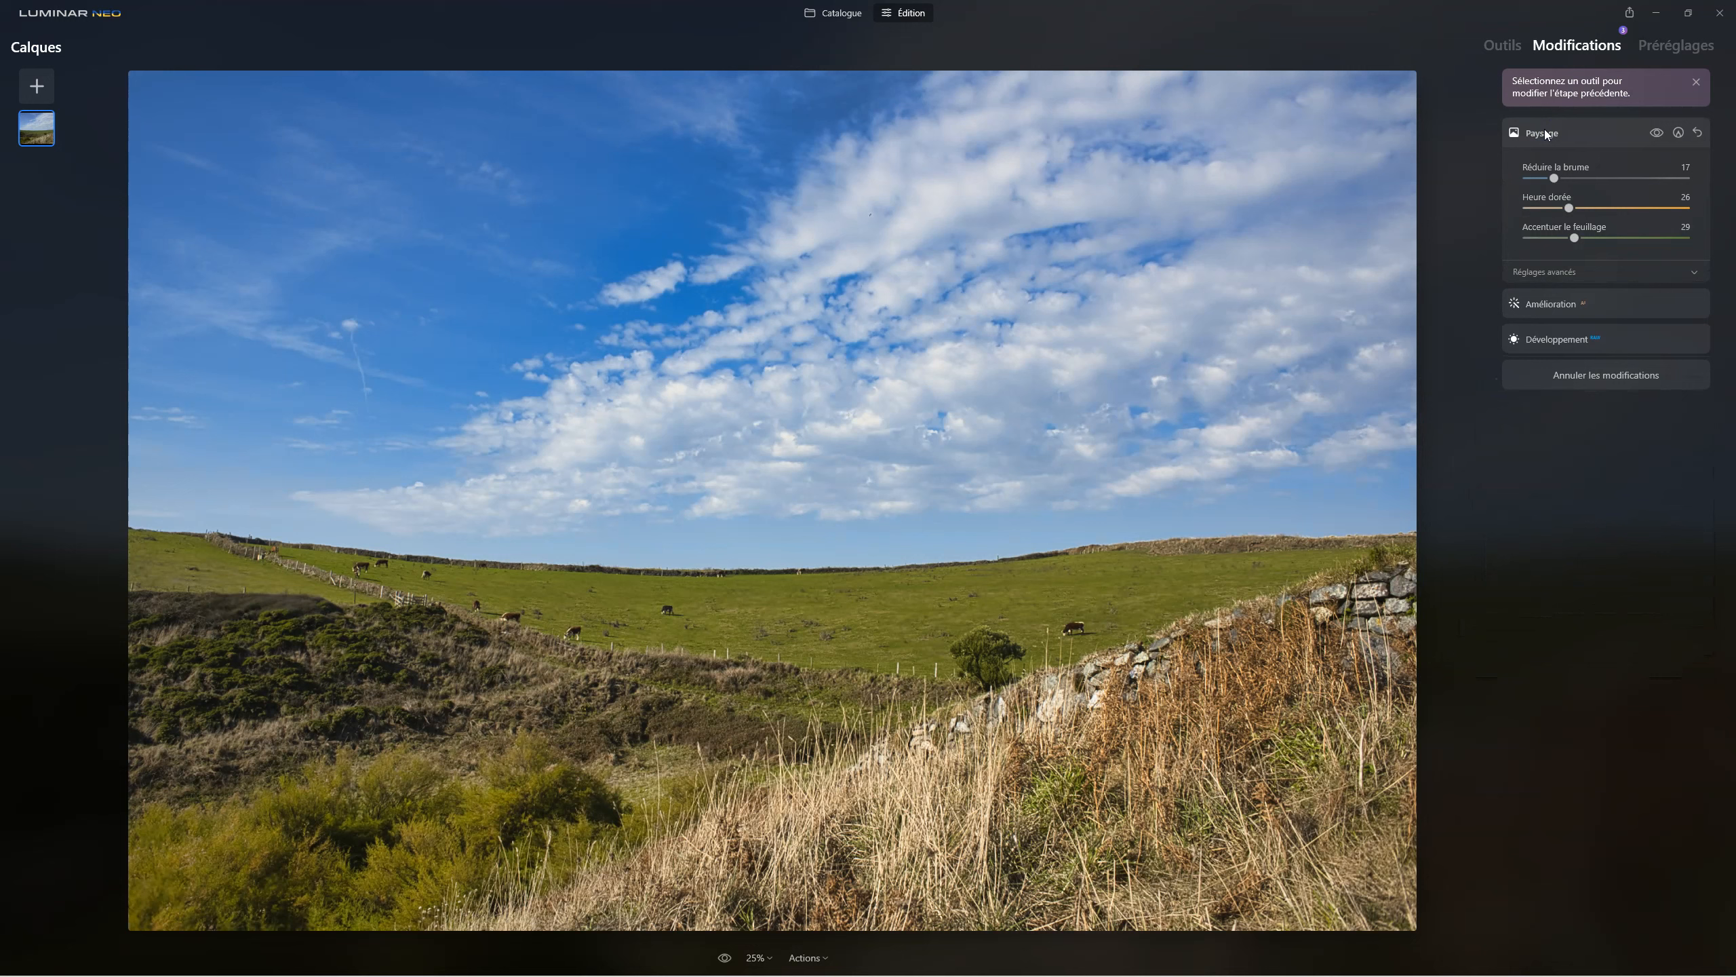
pyautogui.click(1502, 46)
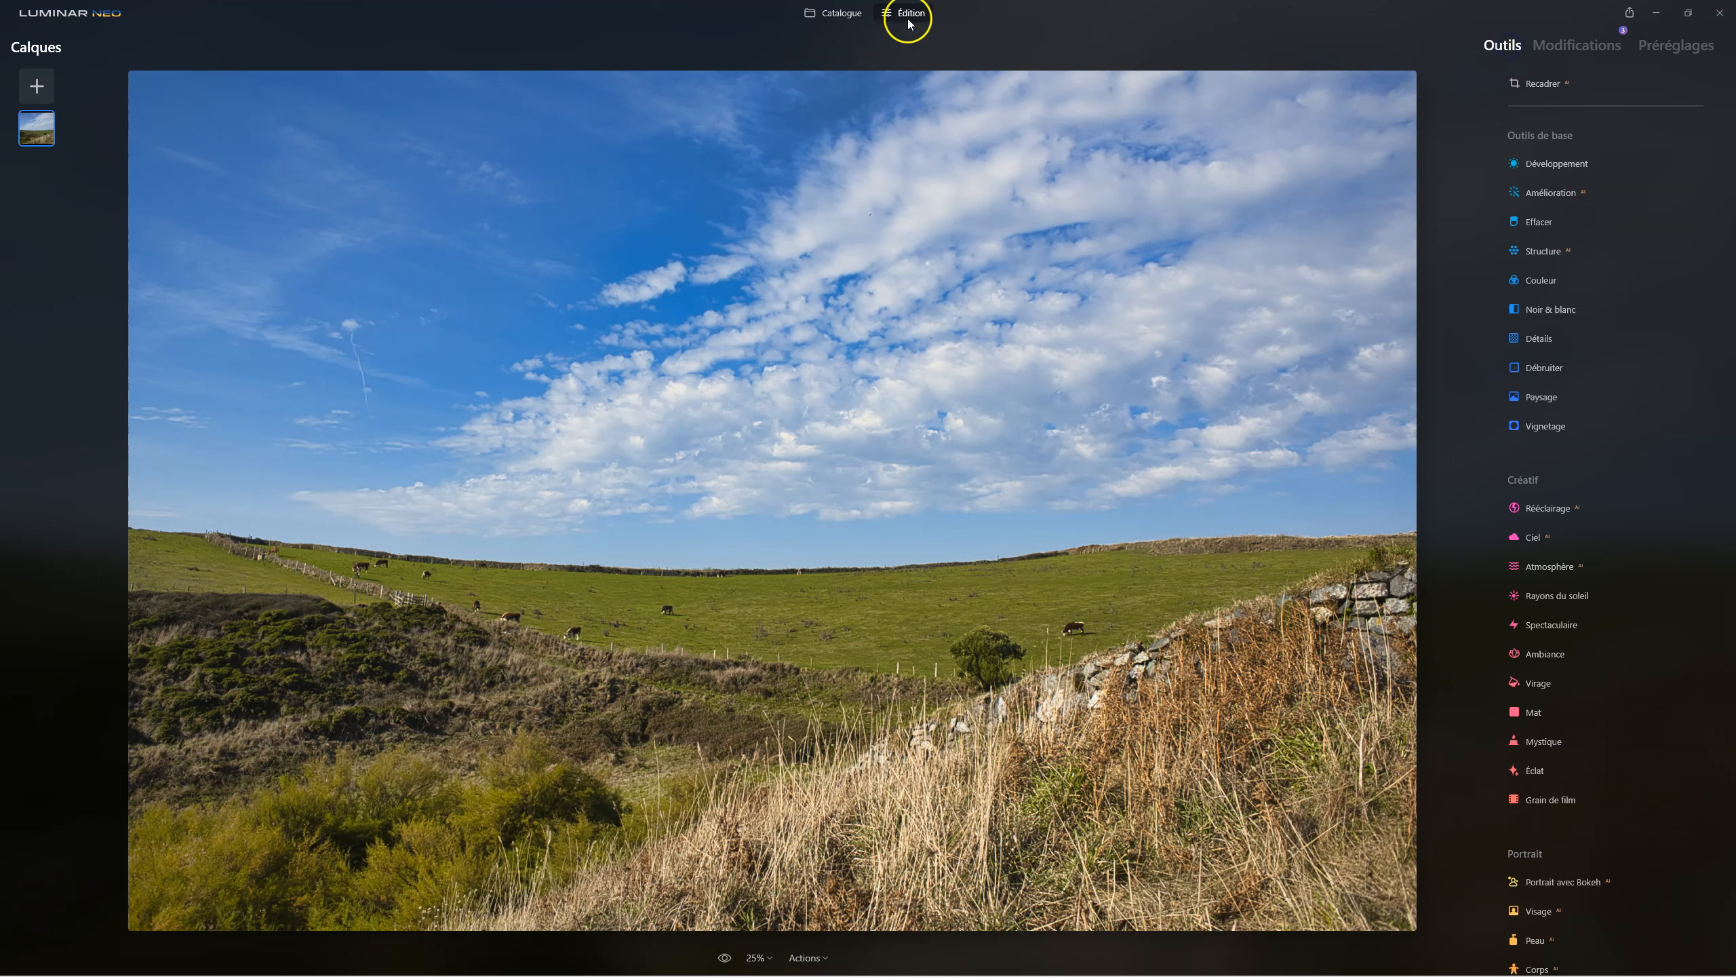
# - Copy the adjustments of the hillside photo in the catalogue
pyautogui.click(845, 15)
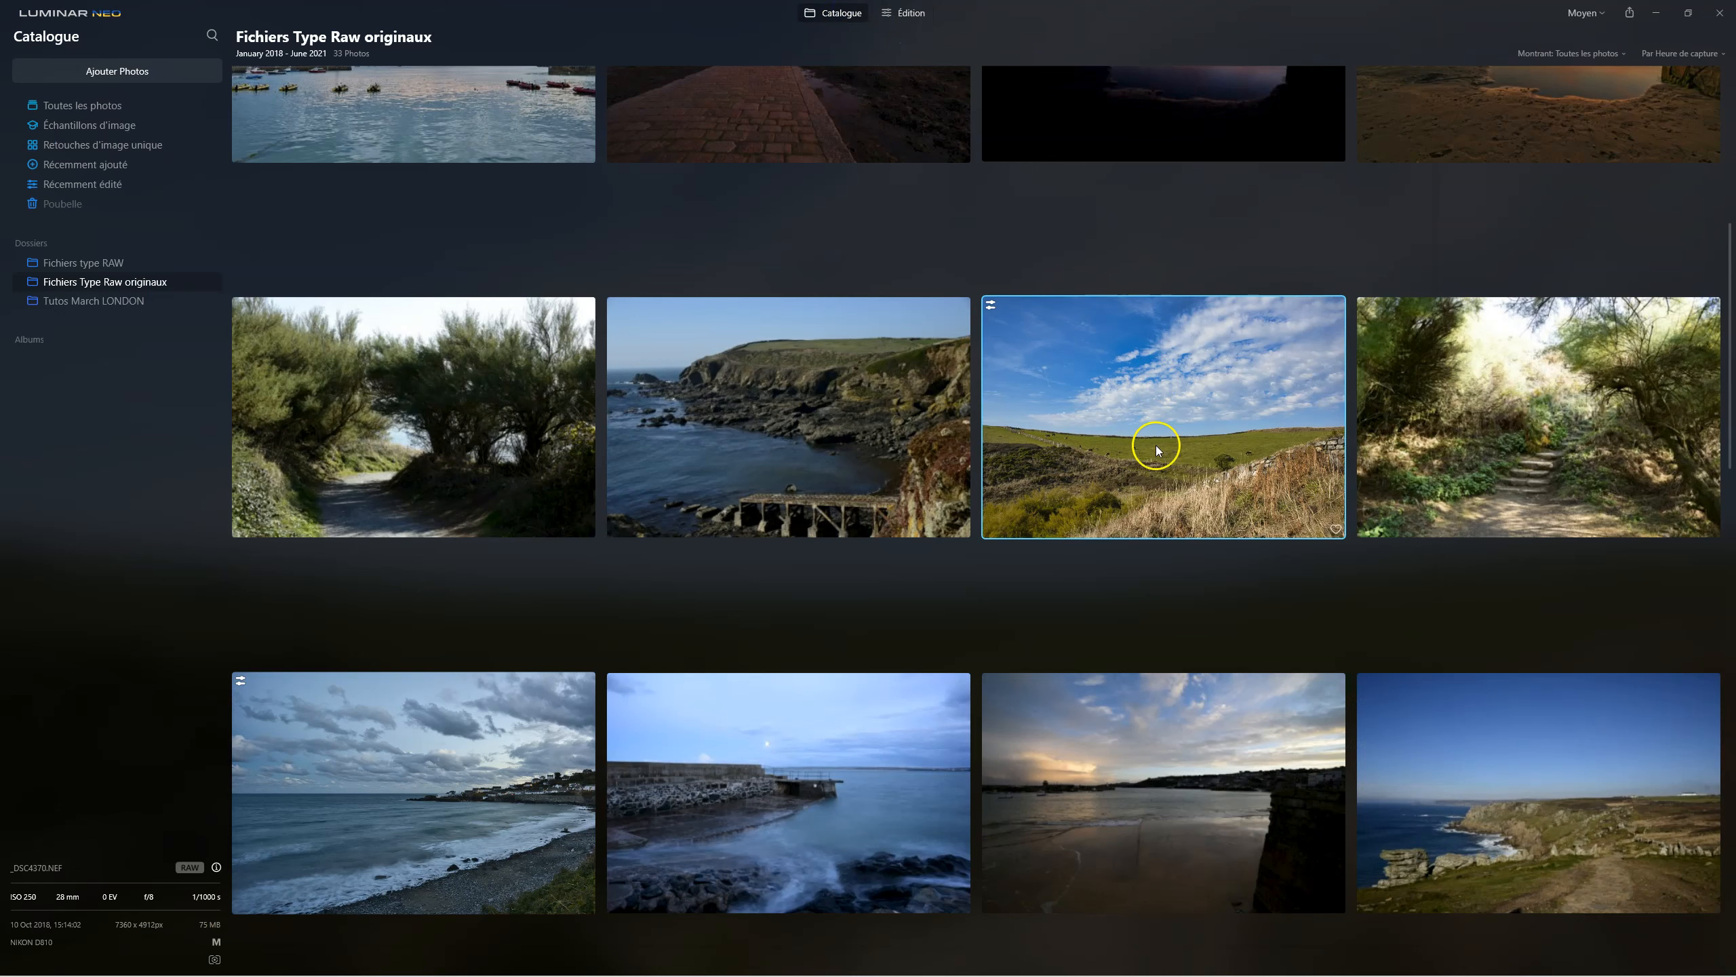
pyautogui.rightClick(1158, 405)
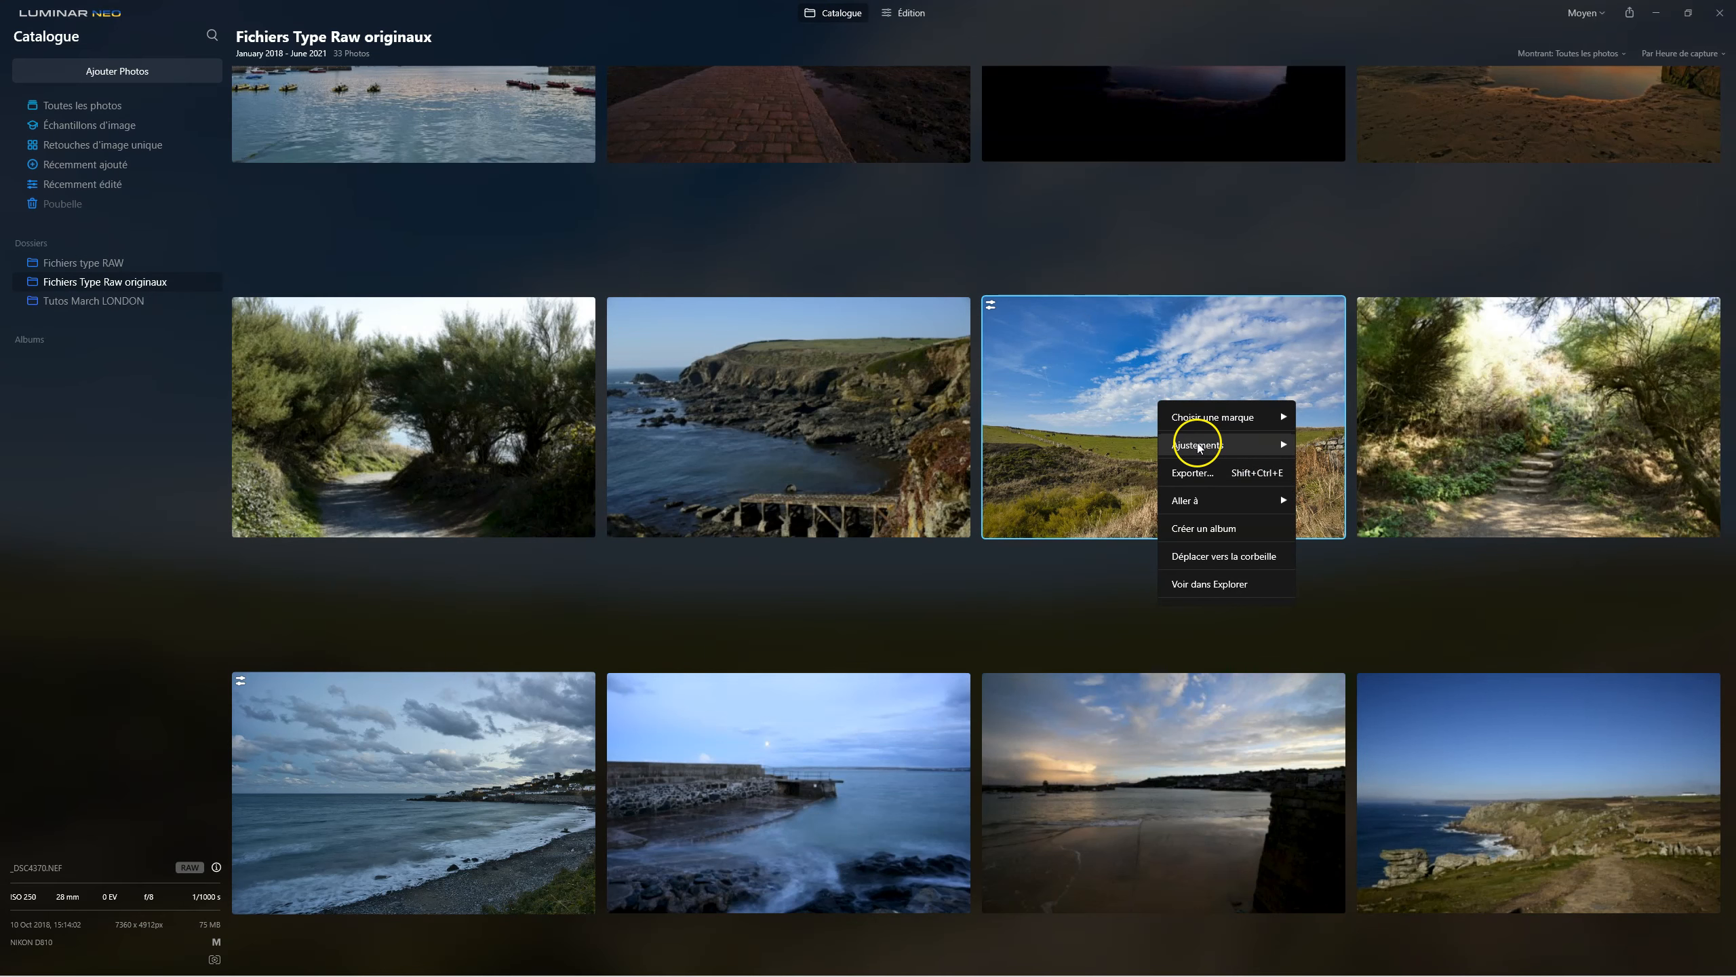
pyautogui.moveTo(1203, 446)
pyautogui.click(1333, 477)
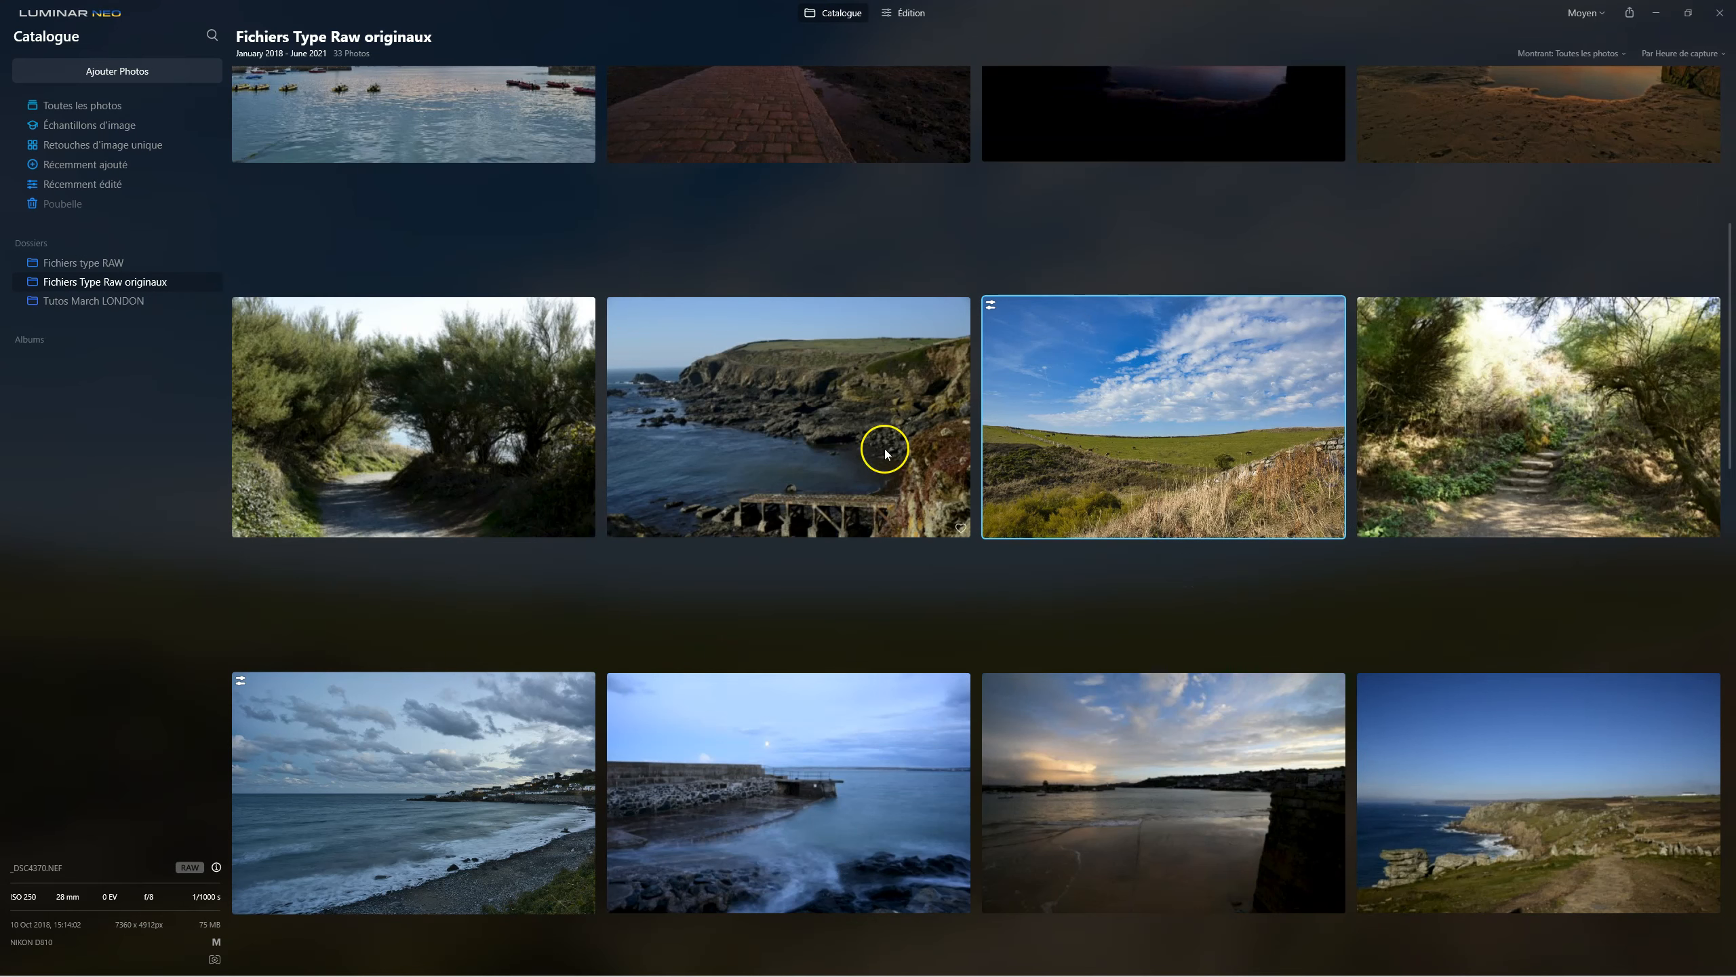
# - Paste the copied adjustments onto the rocky coast photo beside it and open that photo for editing
pyautogui.click(851, 428)
pyautogui.rightClick(846, 426)
pyautogui.moveTo(931, 459)
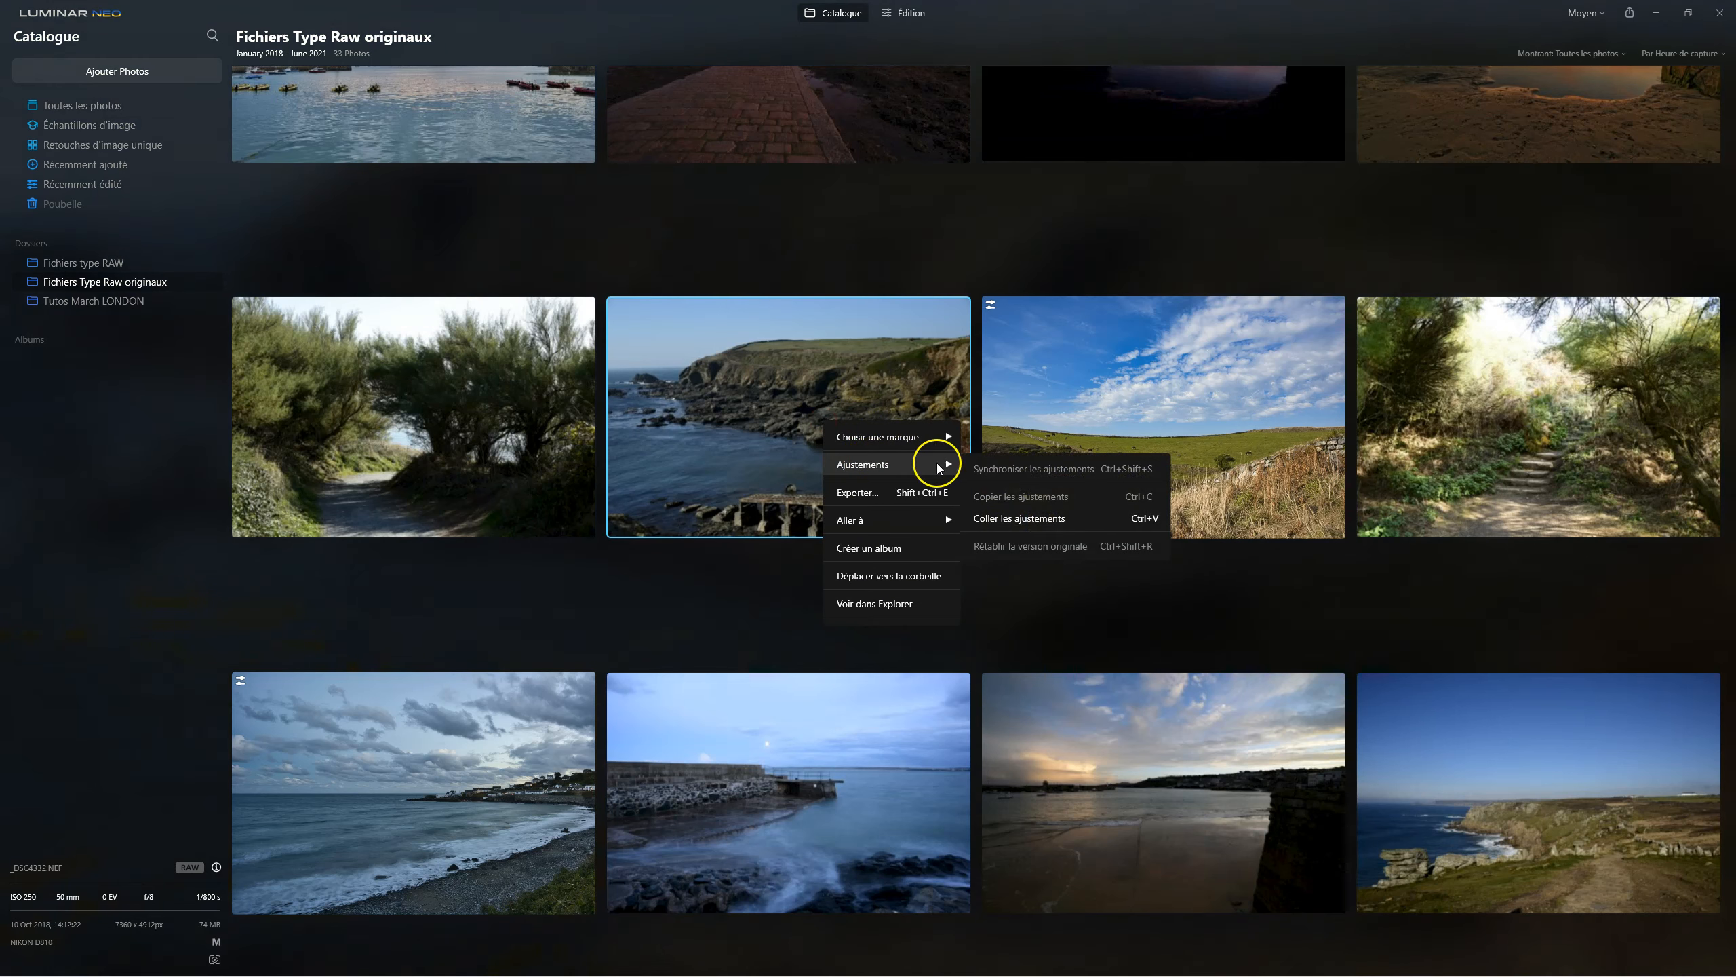
pyautogui.click(1028, 515)
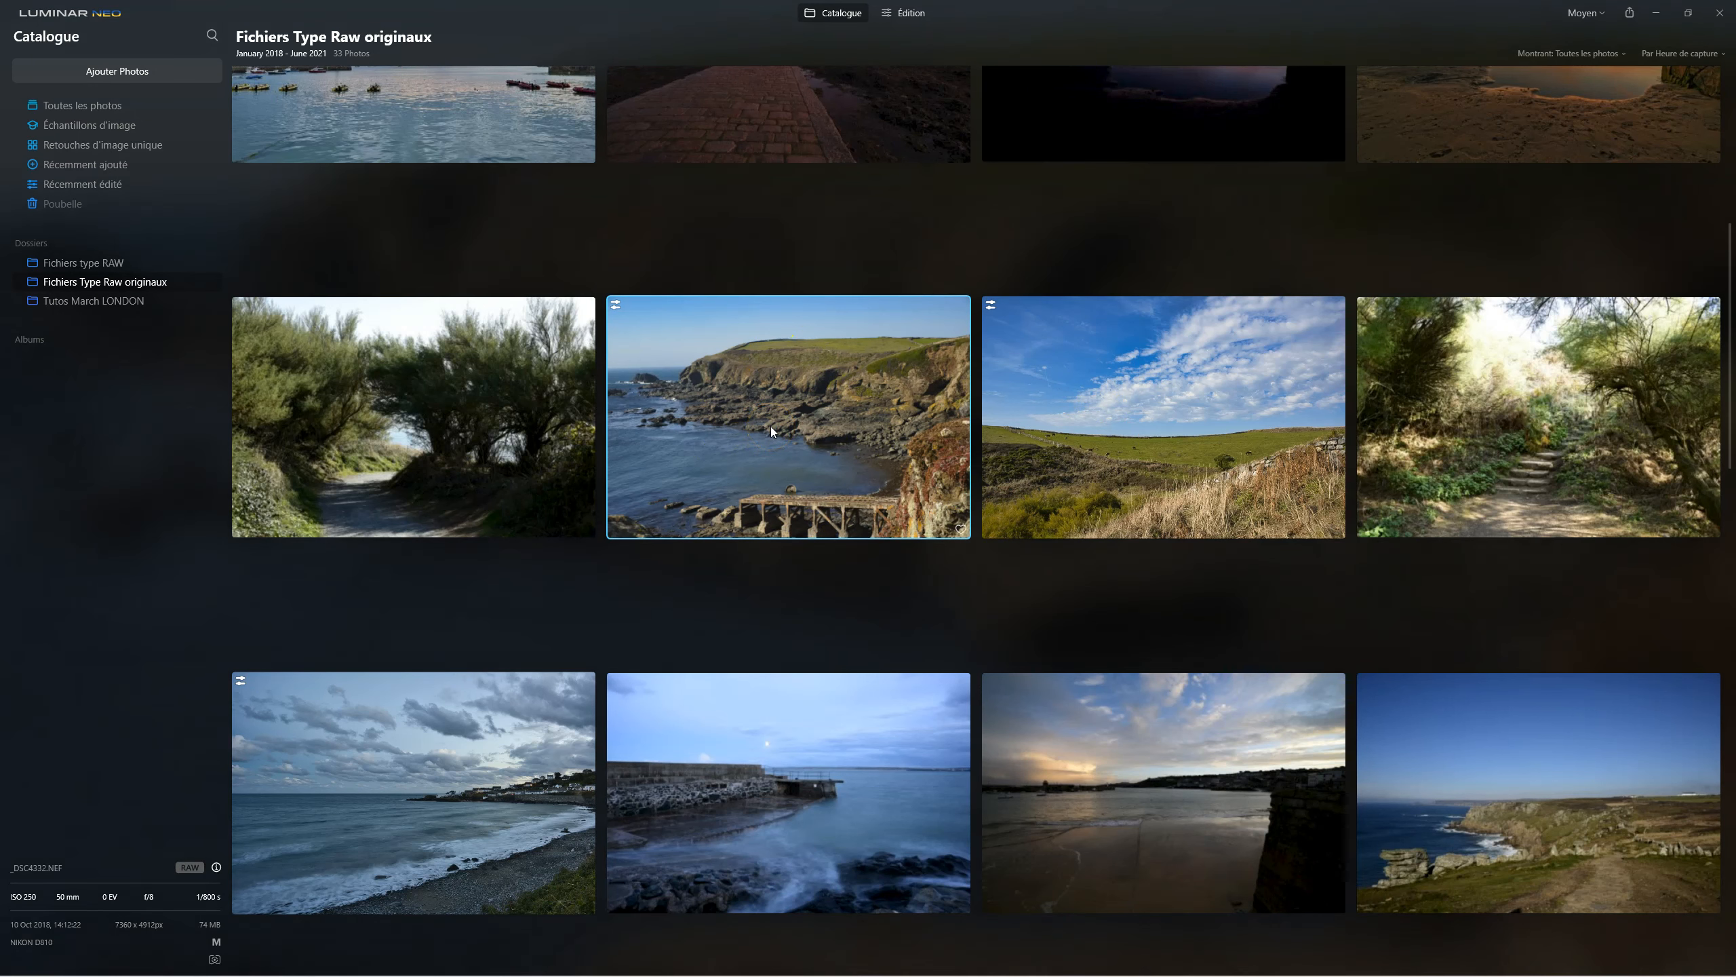
pyautogui.doubleClick(852, 420)
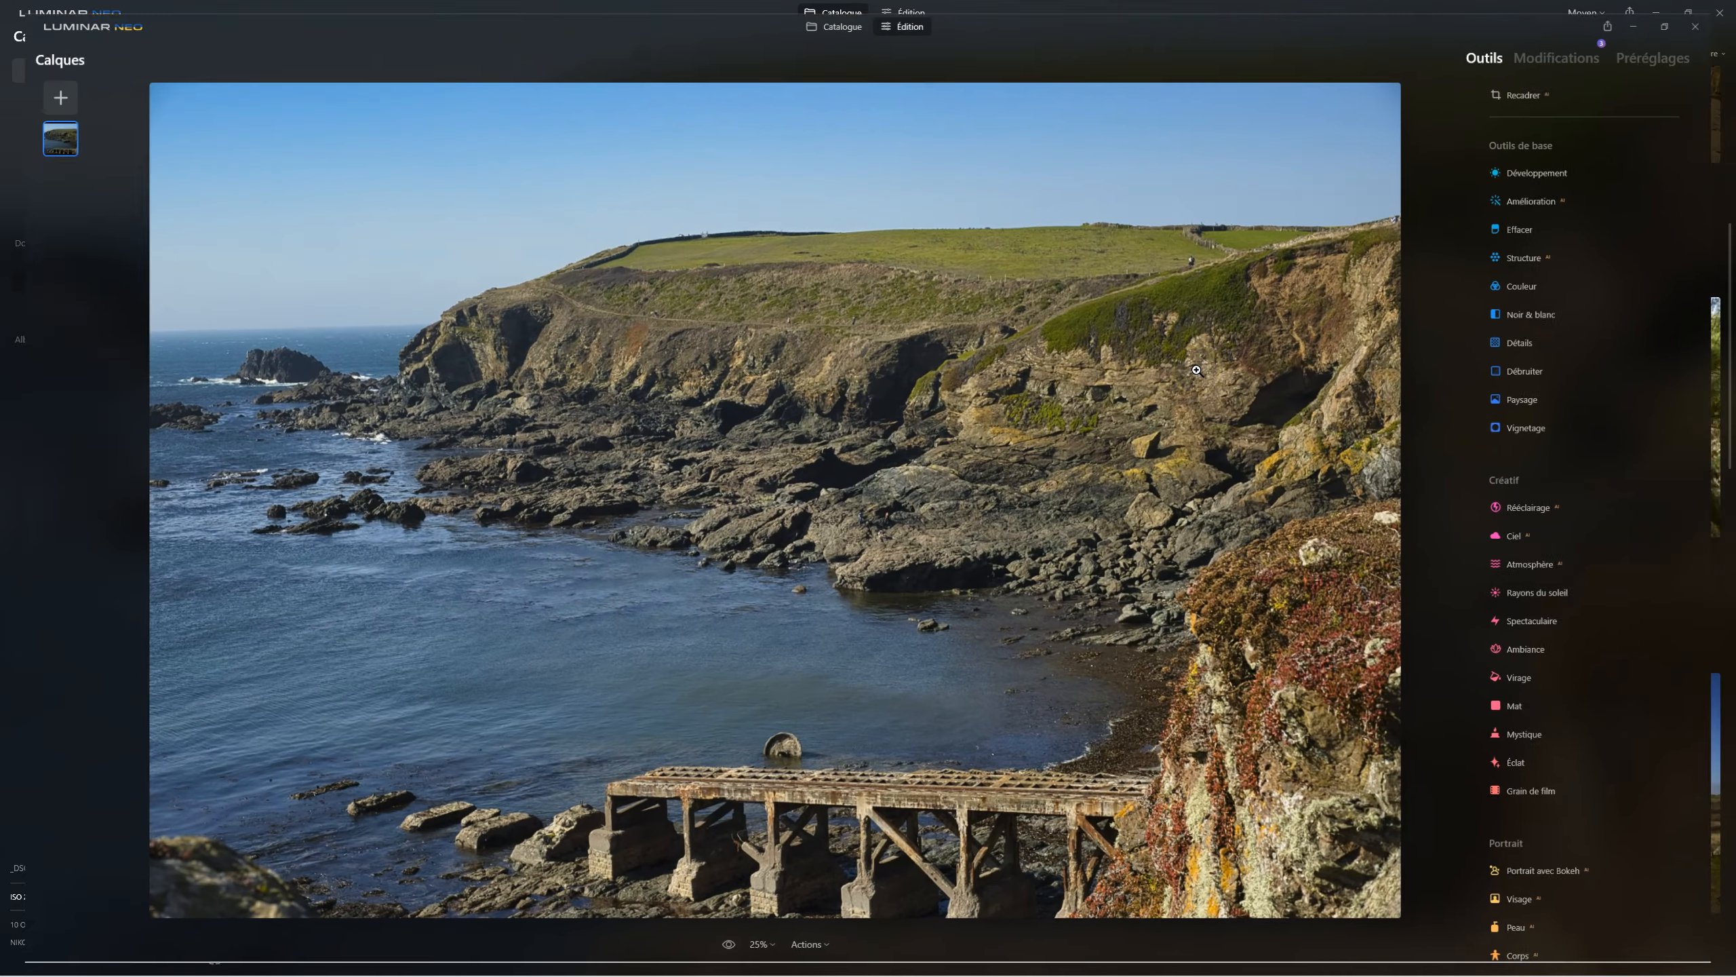